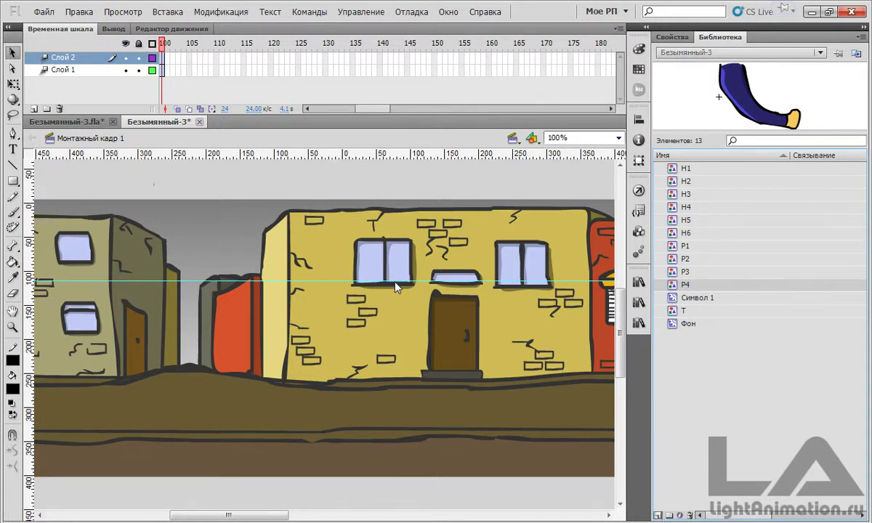
Create the movie clip symbol Символ 2 and add a horizontal guide at about 125 and a vertical guide at about -100
key(ctrl+F8)
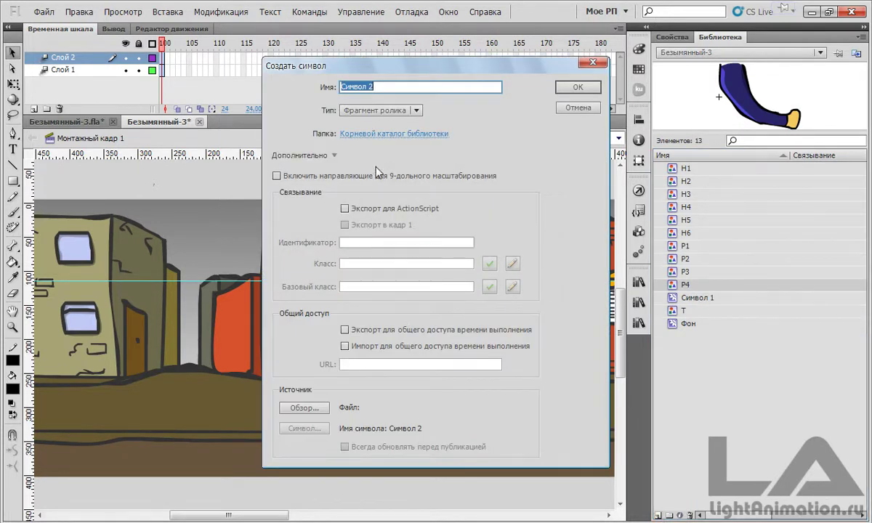
click(579, 87)
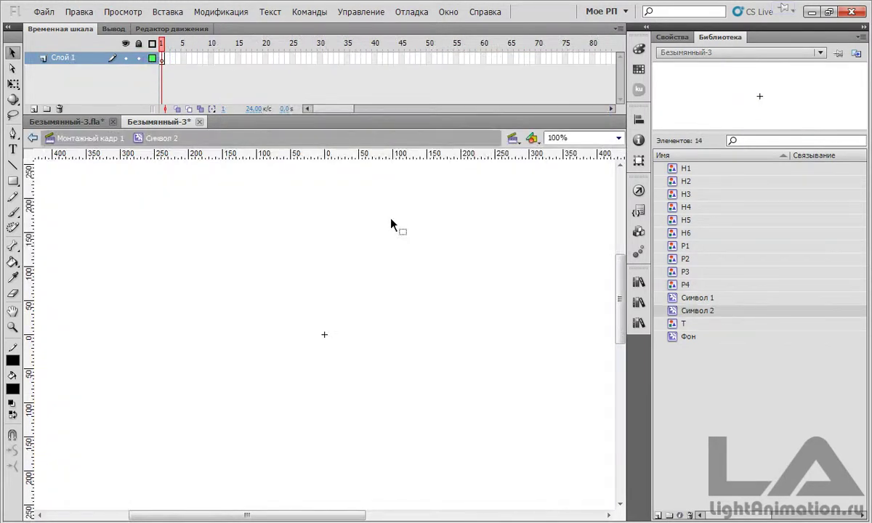
drag(227, 154, 392, 421)
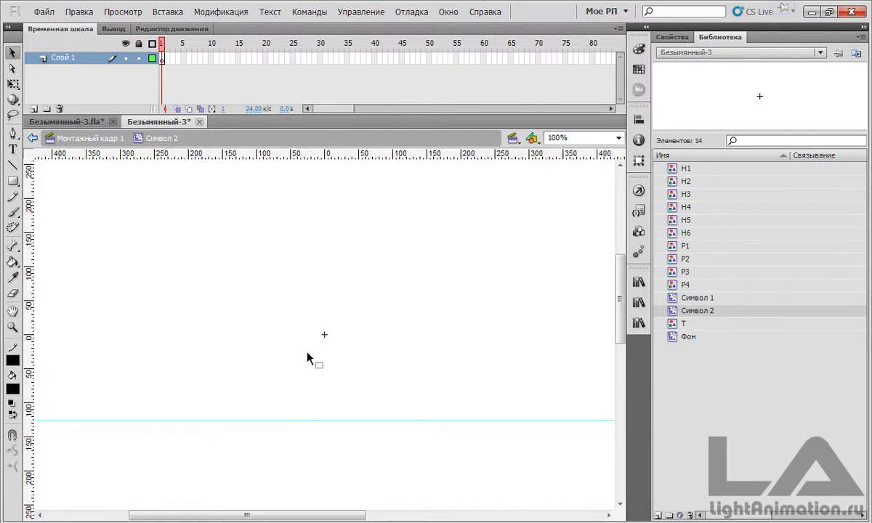
drag(31, 253, 255, 291)
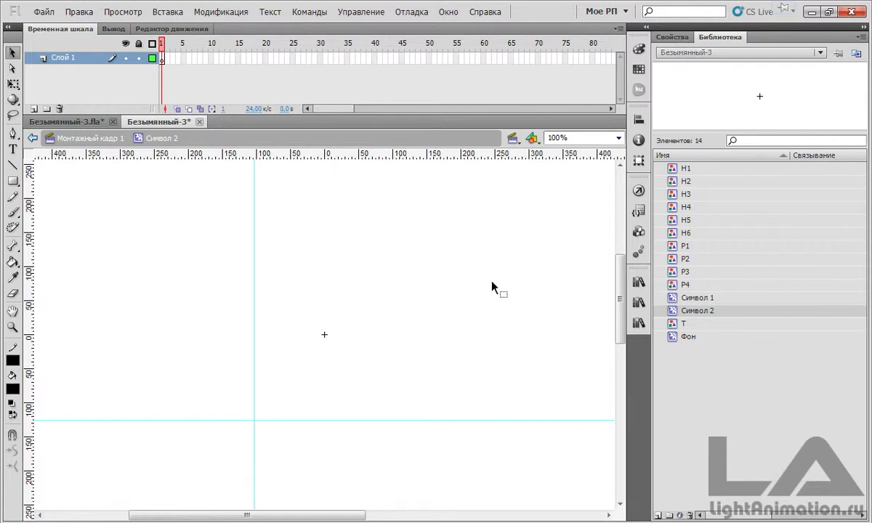
Place the leg symbols H2 and H1 on the stage just above the horizontal guide, with H1 in front
click(674, 168)
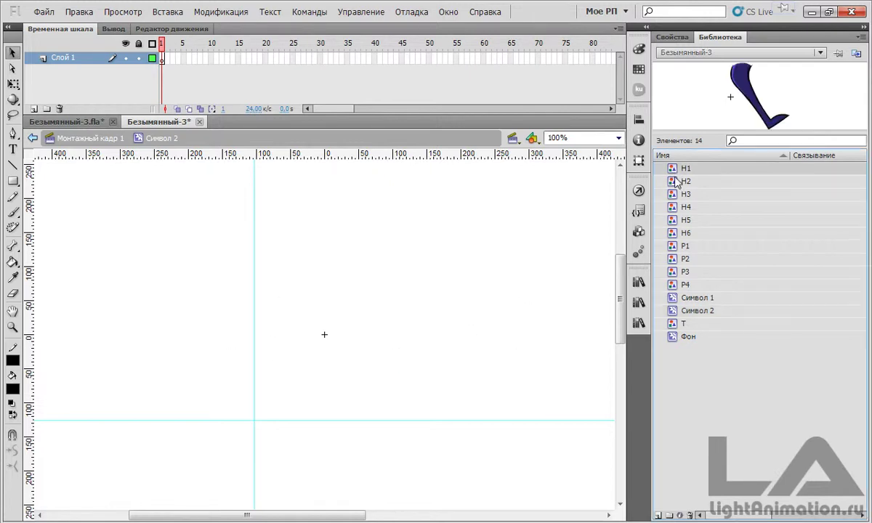
key(Down)
drag(671, 180, 277, 394)
drag(674, 168, 303, 398)
click(309, 396)
Nudge the back leg H2 to the left so it straddles the vertical guide
click(246, 340)
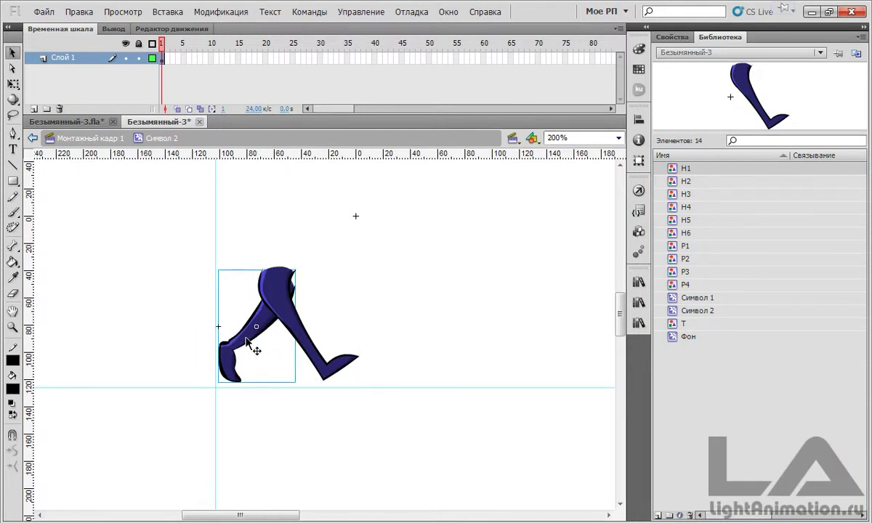
key(Left)
key(Left)
key(Left)
key(Left)
key(Left)
key(Left)
key(Left)
key(Left)
key(Left)
key(Left)
key(Left)
key(Left)
key(Left)
key(Left)
key(Left)
key(Left)
key(Left)
key(Left)
key(Left)
key(Left)
key(Left)
key(Left)
key(Left)
key(Left)
key(Left)
key(Left)
key(Left)
key(Left)
Nudge the front leg H1 to the left until its thigh overlaps the top of the back leg
click(289, 311)
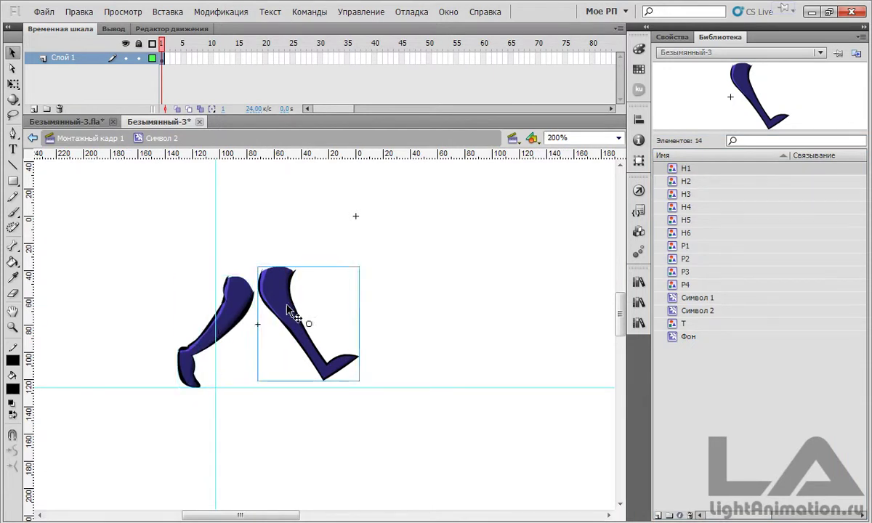
key(Left)
key(Left)
key(Left)
key(Left)
key(Left)
key(Left)
key(Left)
key(Left)
key(Left)
key(Left)
key(Left)
key(Left)
key(Left)
key(Left)
key(Left)
key(Left)
key(Left)
key(Left)
key(Left)
key(Left)
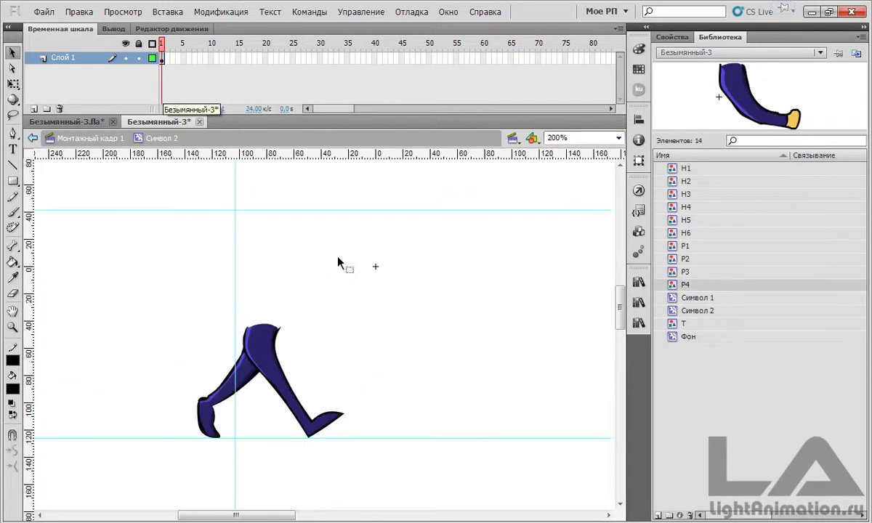
Add two new layers above the legs and rename the legs' layer as ноги
click(34, 109)
click(33, 108)
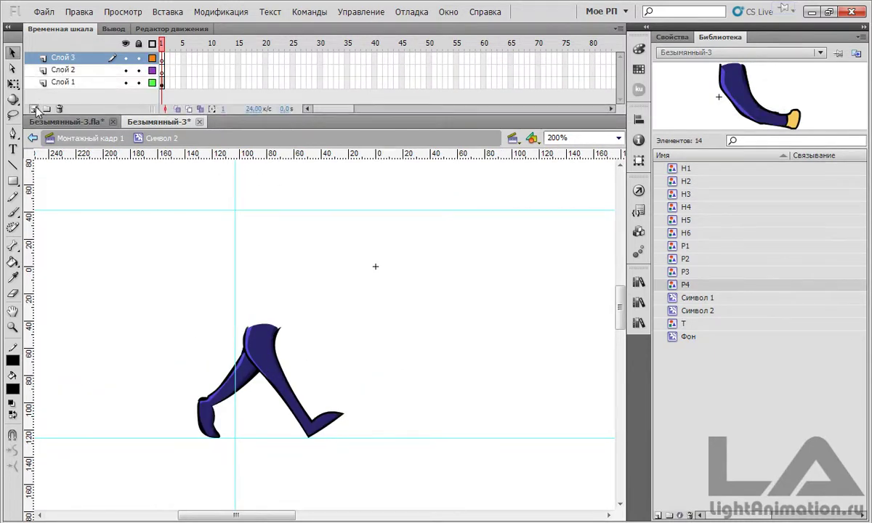
double_click(64, 82)
text(Н)
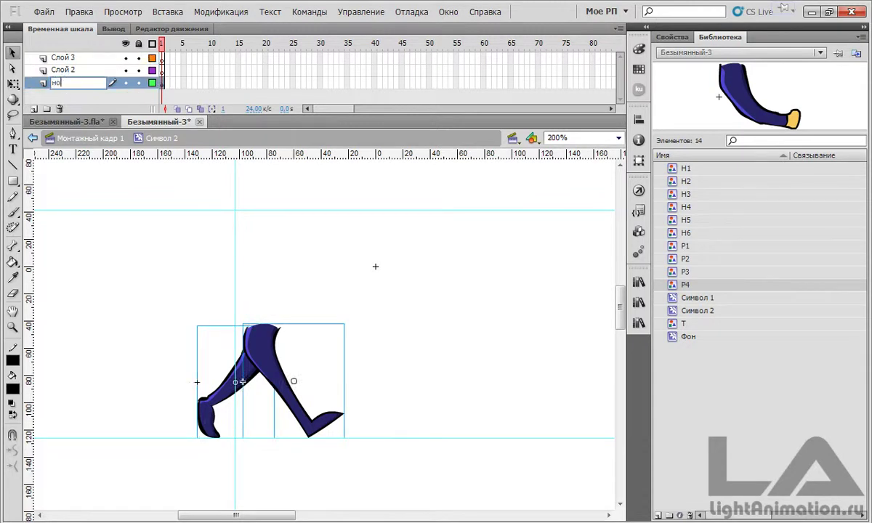
Rename Слой 2 as л рука and Слой 3 as тело
double_click(60, 70)
key(ctrl+a)
text(л)
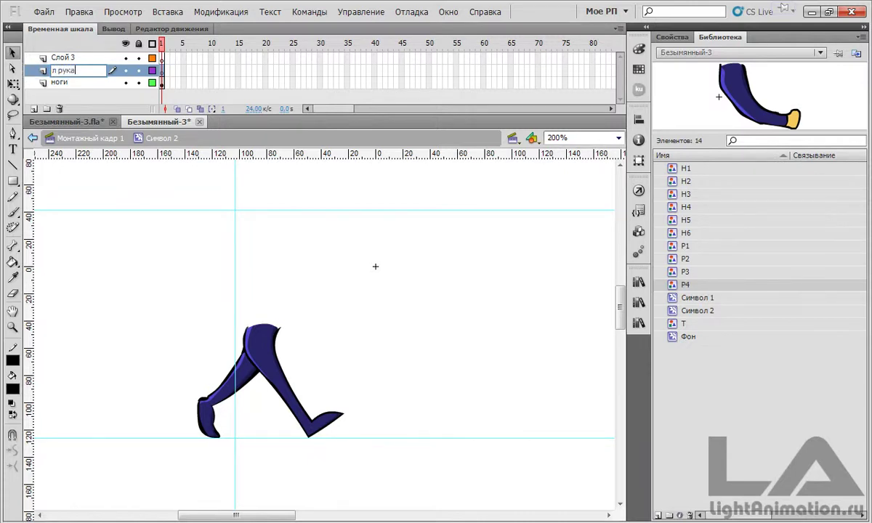
double_click(61, 57)
text(Т)
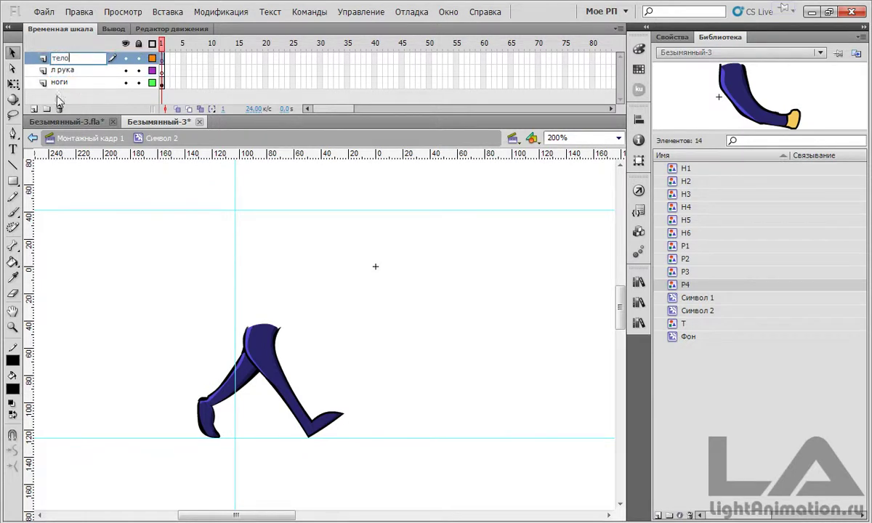
Add a new top layer and name it п рука
click(34, 108)
double_click(63, 59)
text(п)
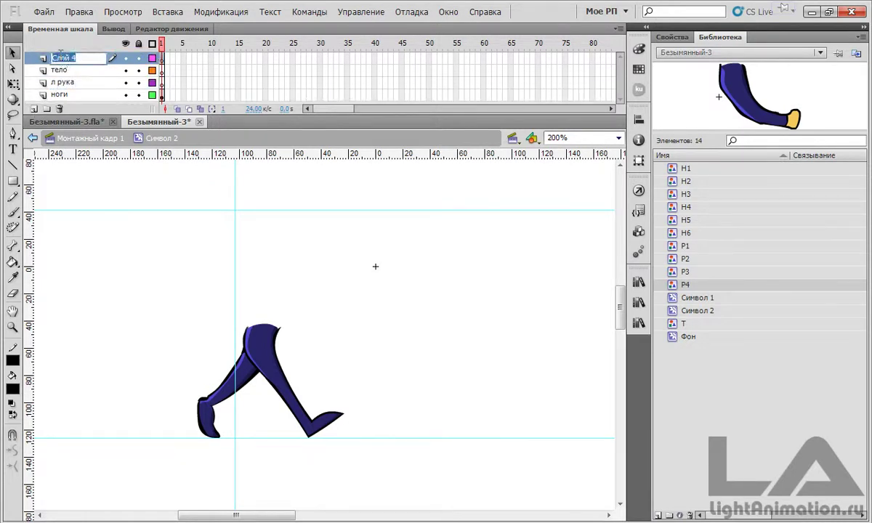
text( рука)
Place the torso symbol T on the тело layer above the legs, with the head touching the upper guide
click(63, 70)
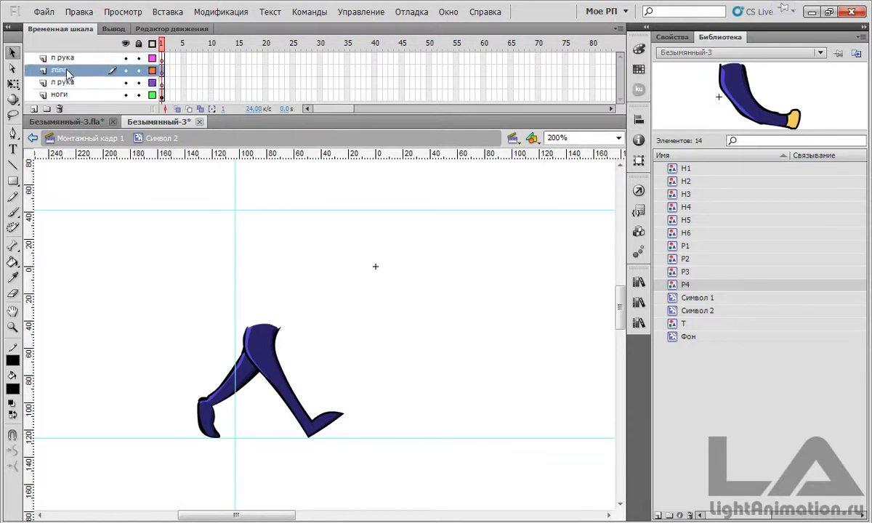
click(675, 325)
drag(674, 325, 290, 283)
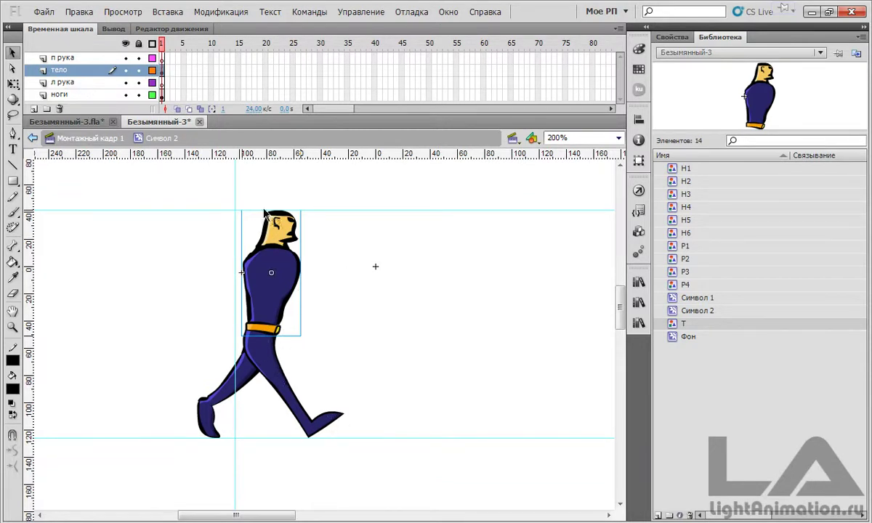
Place the arm symbol P1 on the п рука layer at the shoulder, swinging behind the body
click(145, 59)
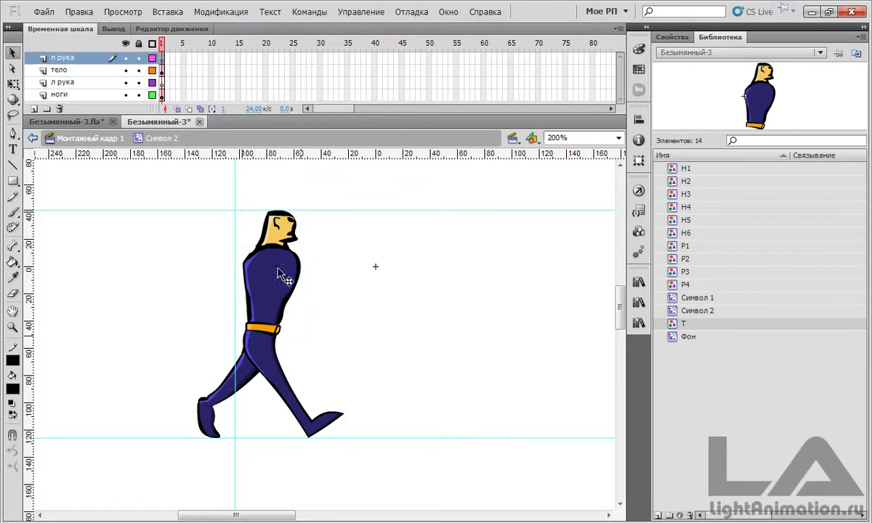
click(681, 182)
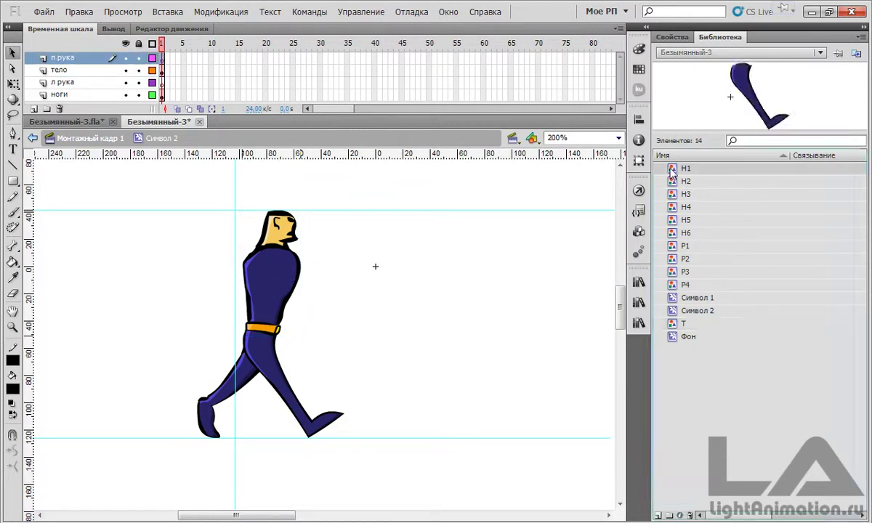
click(680, 246)
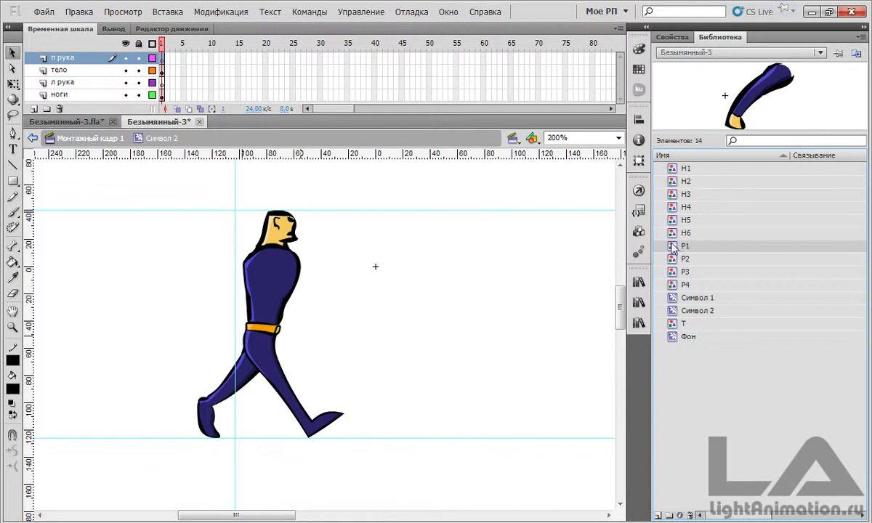
drag(679, 247, 250, 282)
click(388, 306)
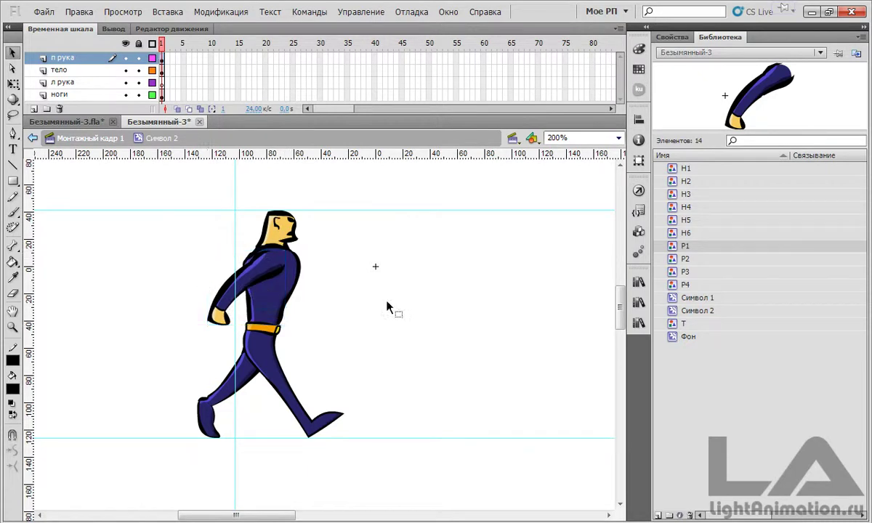
Place the arm P4 on the л рука layer, reaching forward from behind the torso, and shift the vertical guide to the torso's back edge
click(149, 83)
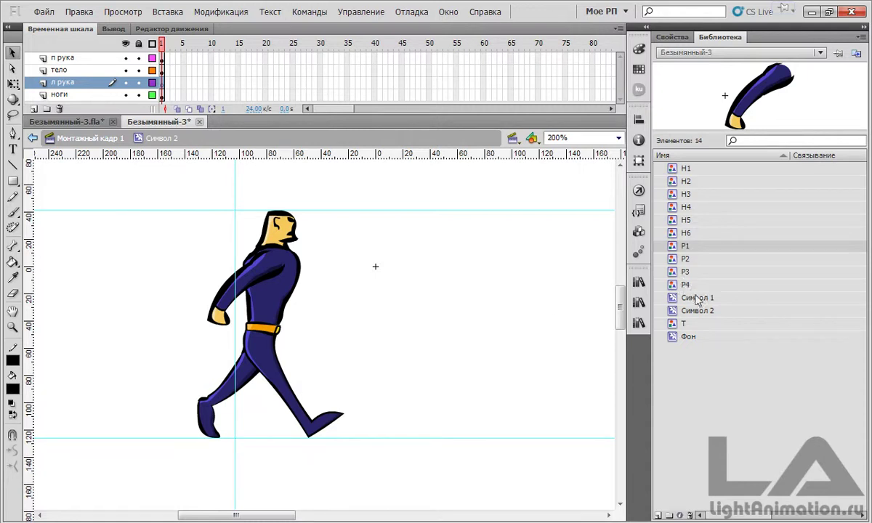
drag(678, 285, 382, 292)
click(13, 83)
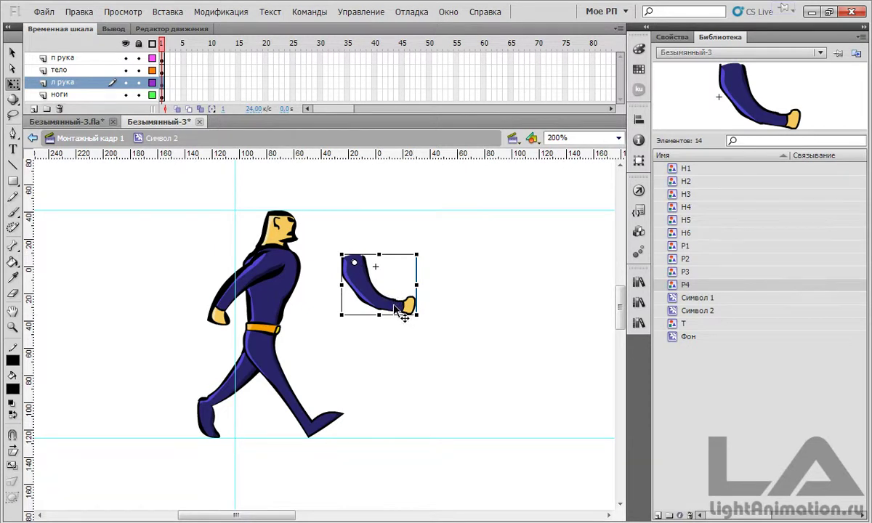
drag(404, 311, 346, 313)
click(300, 243)
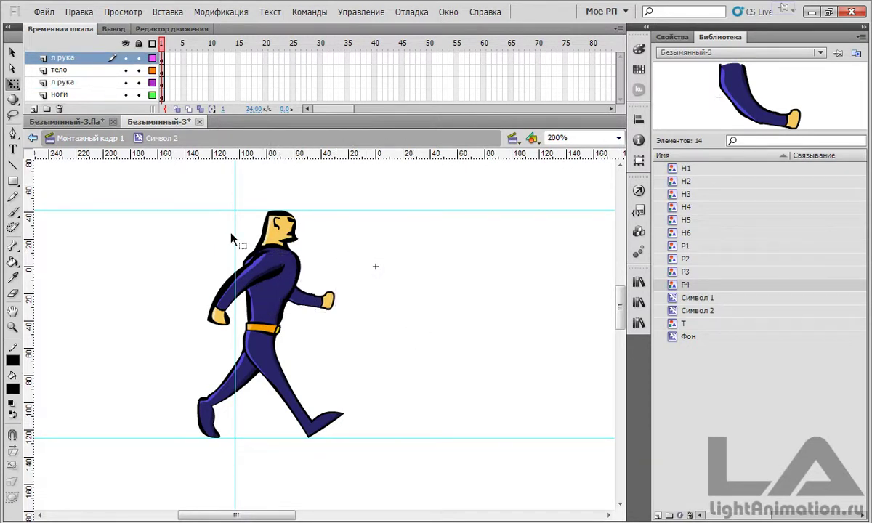
drag(237, 236, 242, 235)
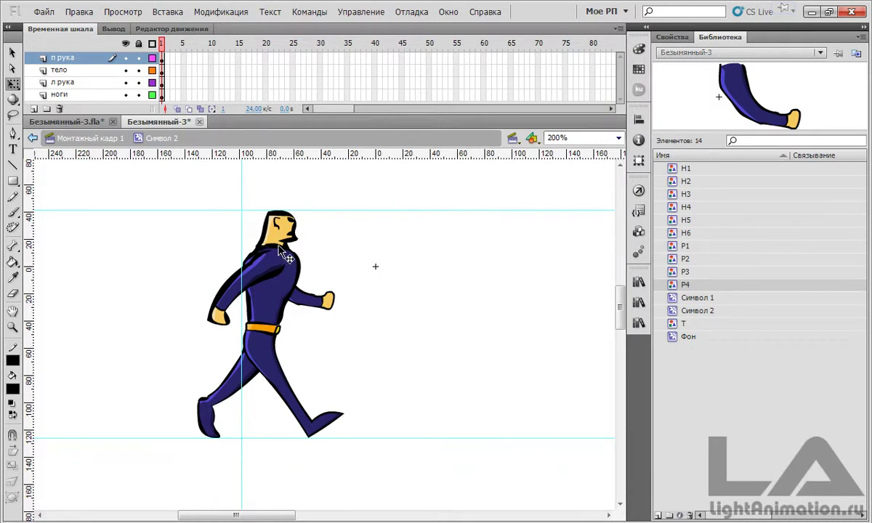
Insert blank keyframes at frame 4 on the ноги, л рука, тело and п рука layers
click(177, 96)
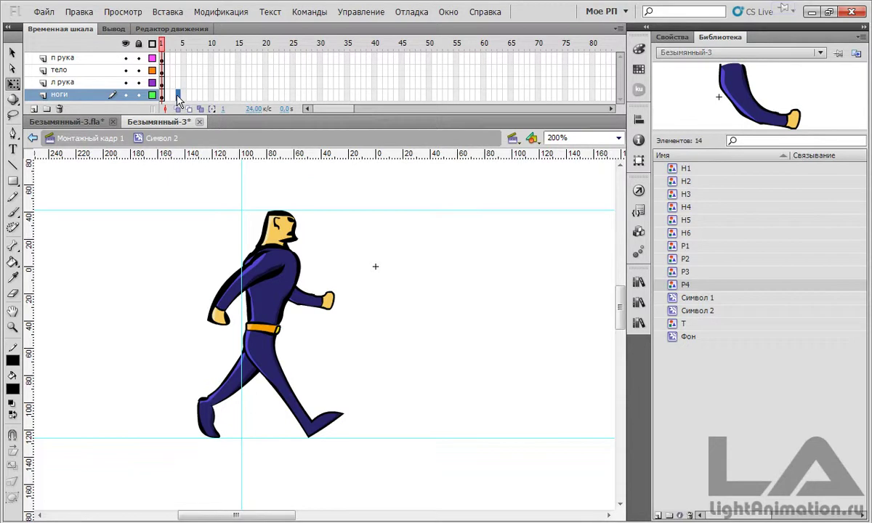
click(178, 97)
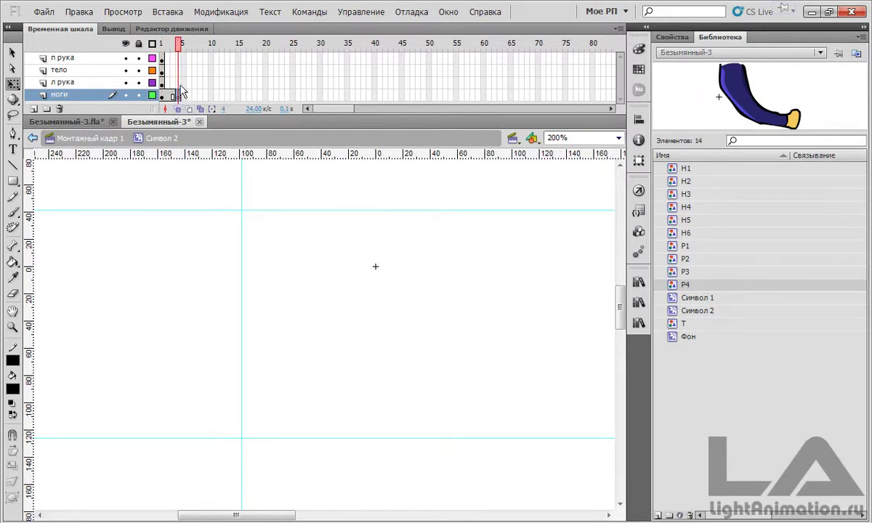
click(178, 82)
key(F7)
click(178, 70)
key(F7)
click(178, 57)
key(F7)
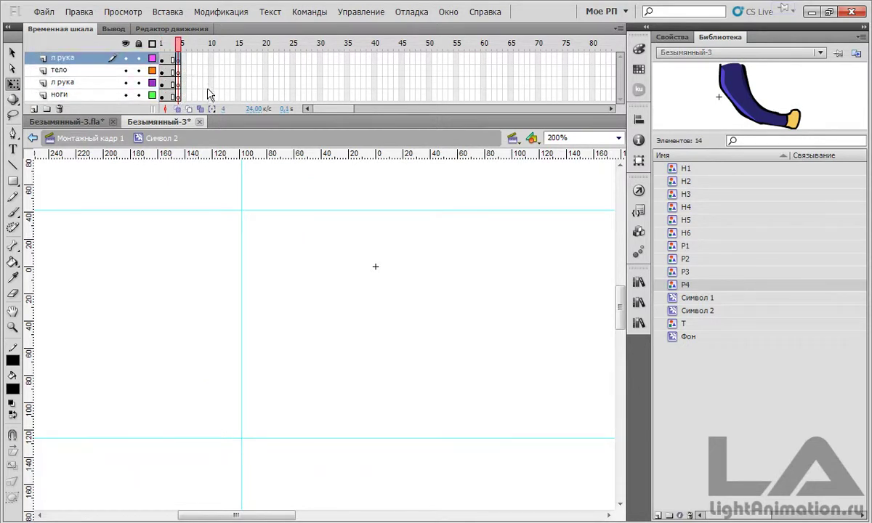
Turn on onion skinning and place the bent front leg H4 on the ноги layer at frame 4, standing on the ground guide
click(179, 96)
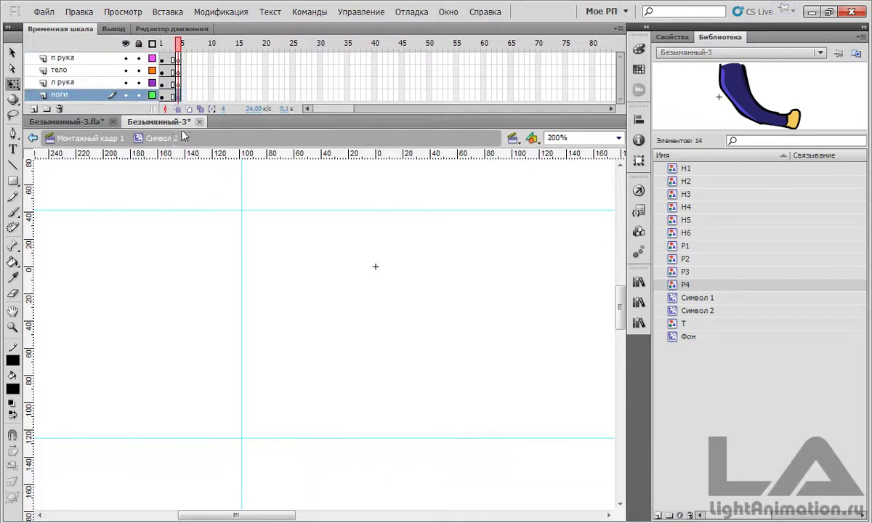
click(178, 109)
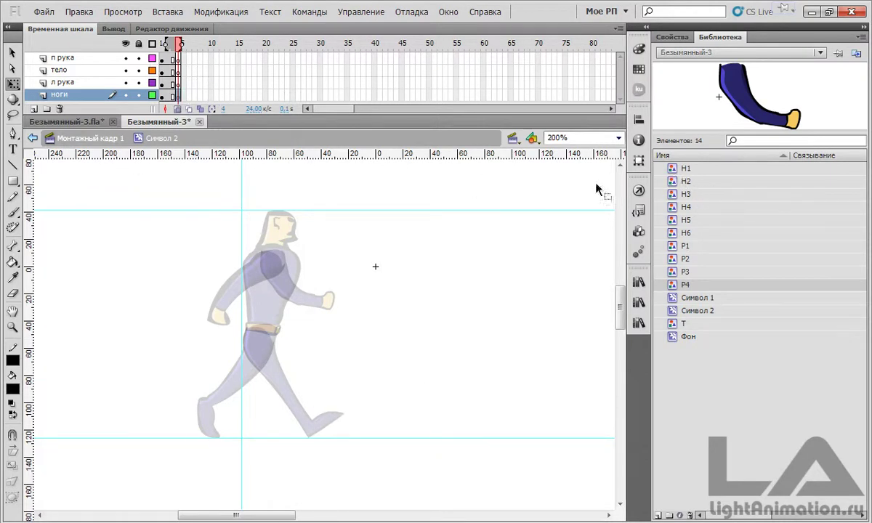
click(673, 195)
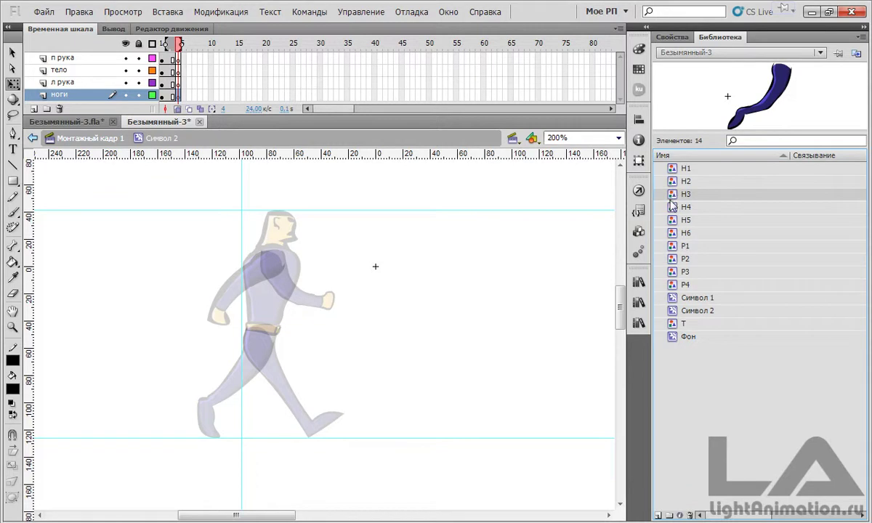
click(673, 207)
drag(672, 208, 291, 392)
Place the back leg H3 beside H4 on the ноги layer at frame 4 and send it backward one level
click(673, 195)
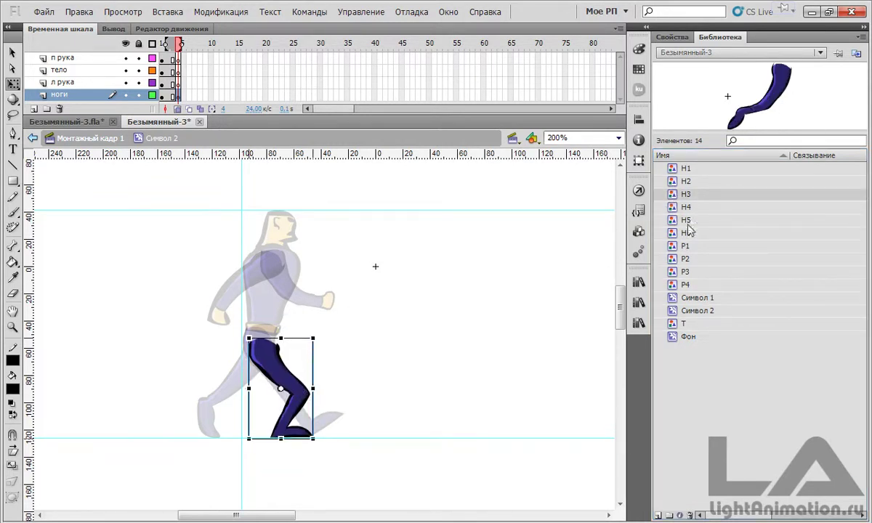
drag(672, 195, 250, 377)
right_click(249, 389)
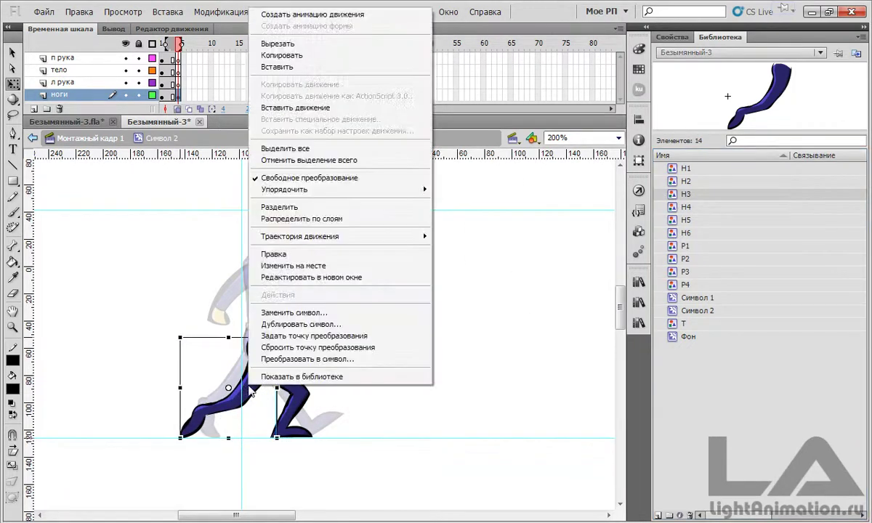
mouse_move(335, 192)
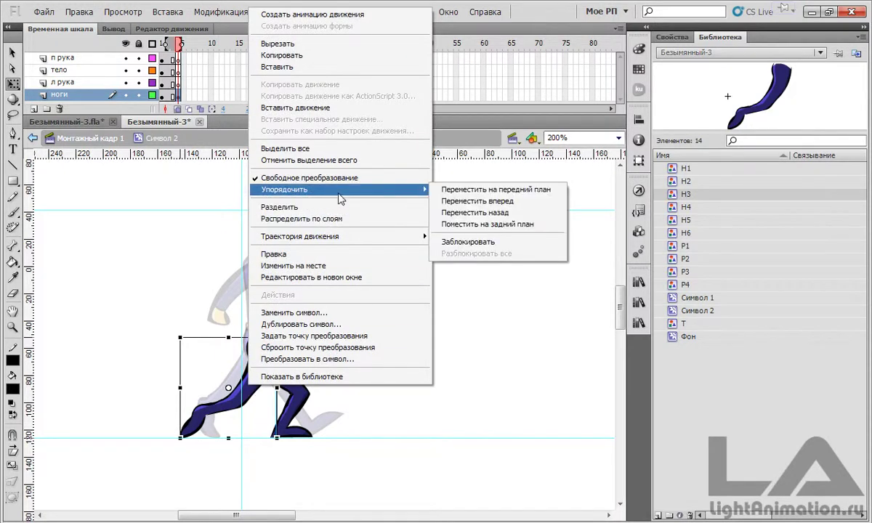
click(476, 213)
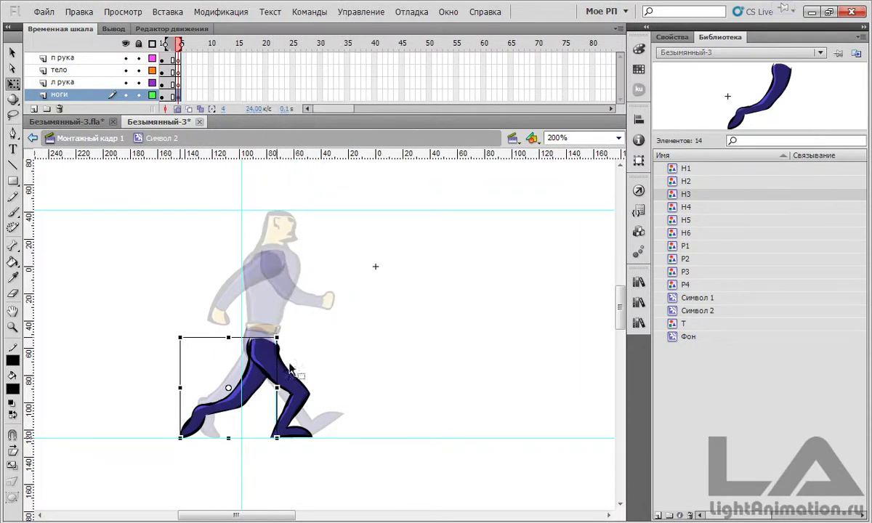
click(350, 306)
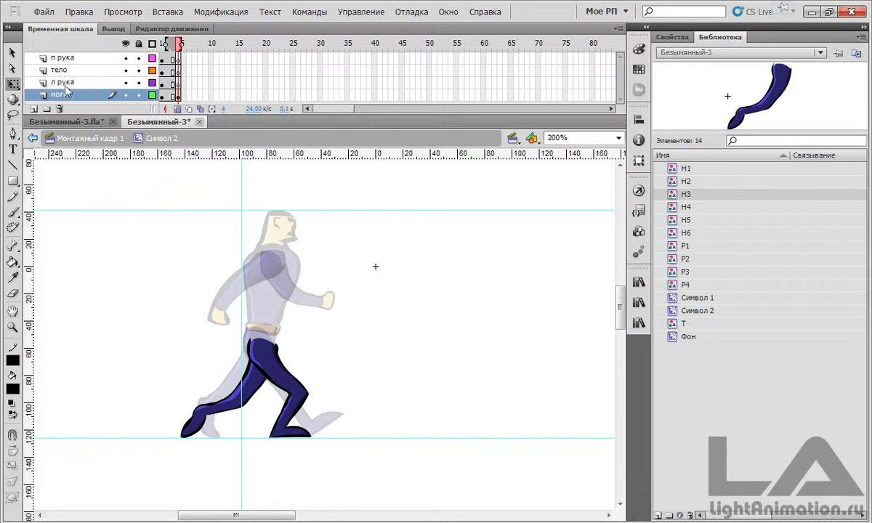
Place the torso symbol T on the тело layer at frame 4, with its belt resting on the hips
click(168, 71)
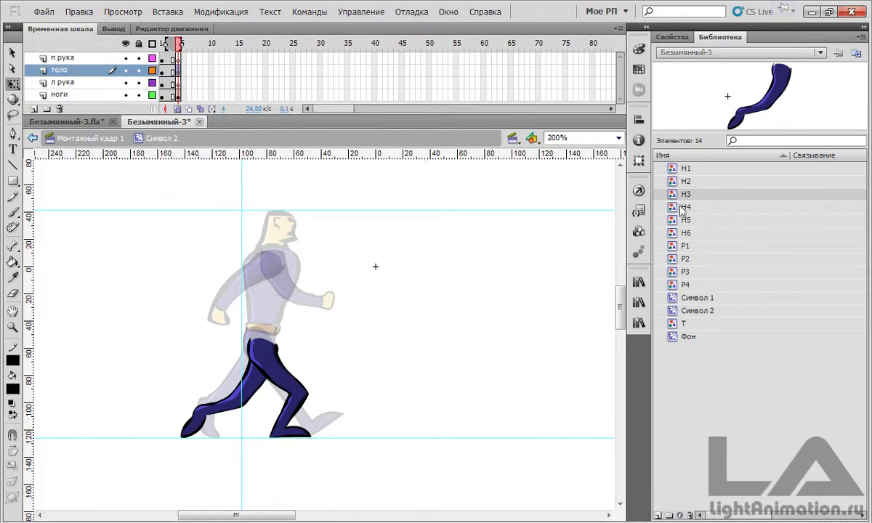
drag(685, 323, 273, 292)
click(363, 287)
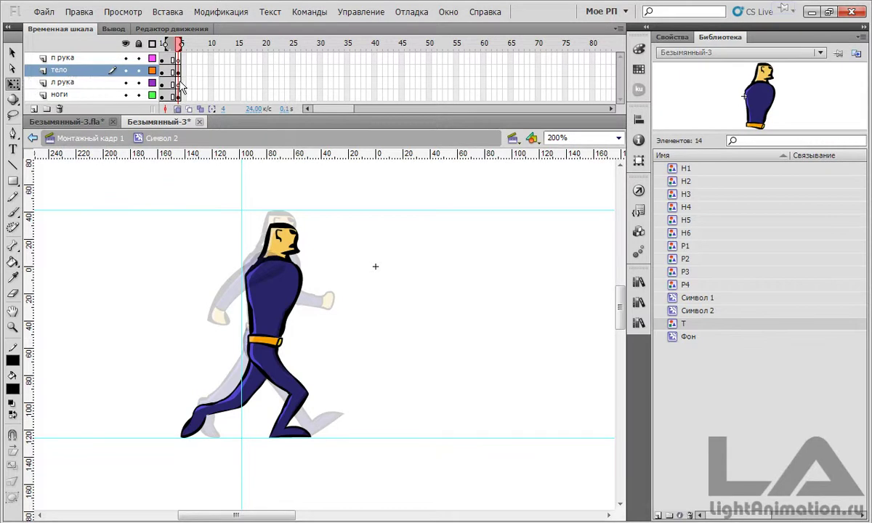
Place the arm P2 on the п рука layer at frame 4, hanging down from the shoulder over the torso
click(178, 58)
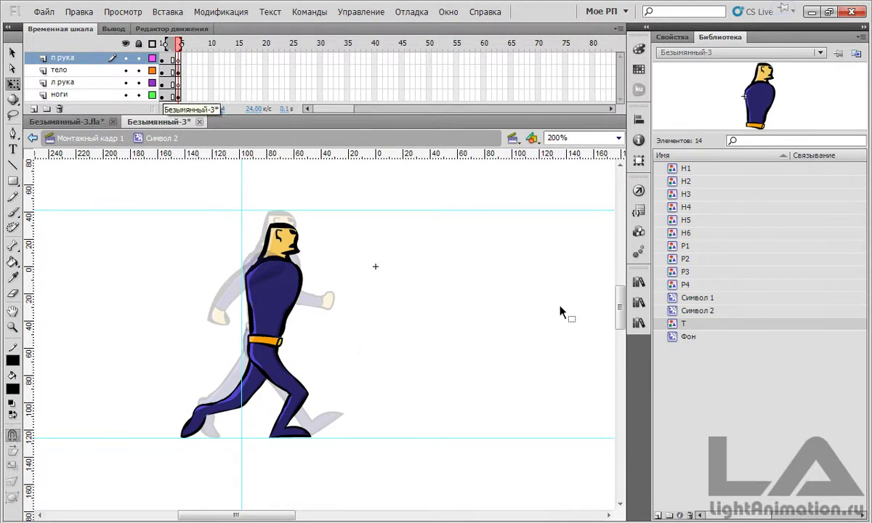
click(671, 261)
drag(675, 266, 266, 299)
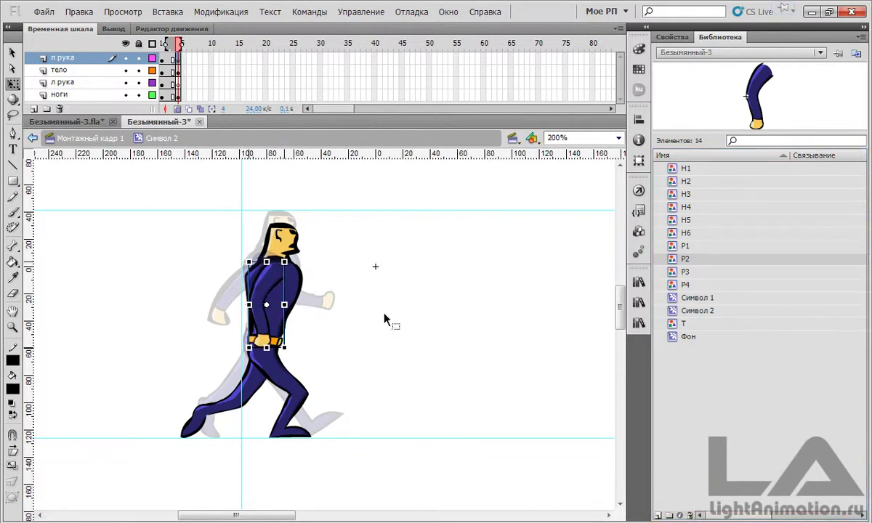
key(ctrl+shift+slash)
Place the arm P3 rotated forward and move it onto the л рука layer at frame 4, behind the torso with the hand in front
click(684, 272)
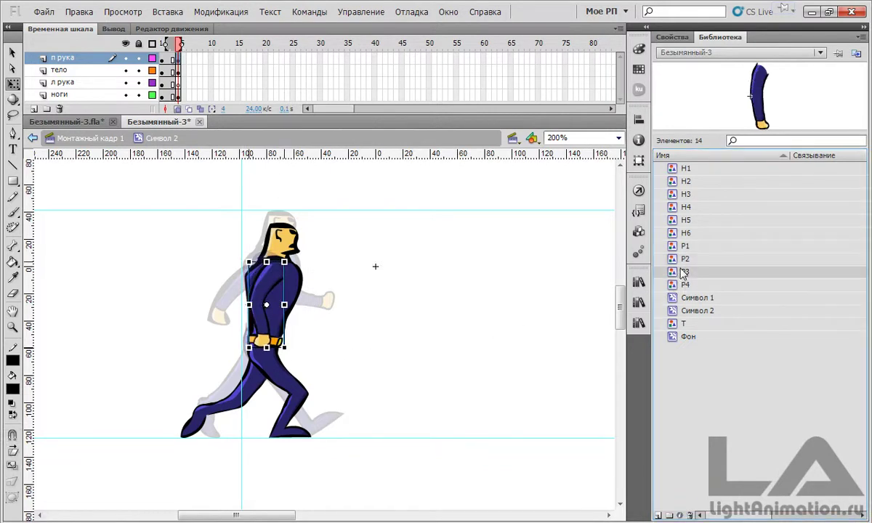
mouse_move(678, 269)
mouse_down()
mouse_move(623, 288)
mouse_move(352, 316)
mouse_move(346, 274)
mouse_up()
drag(360, 360, 404, 316)
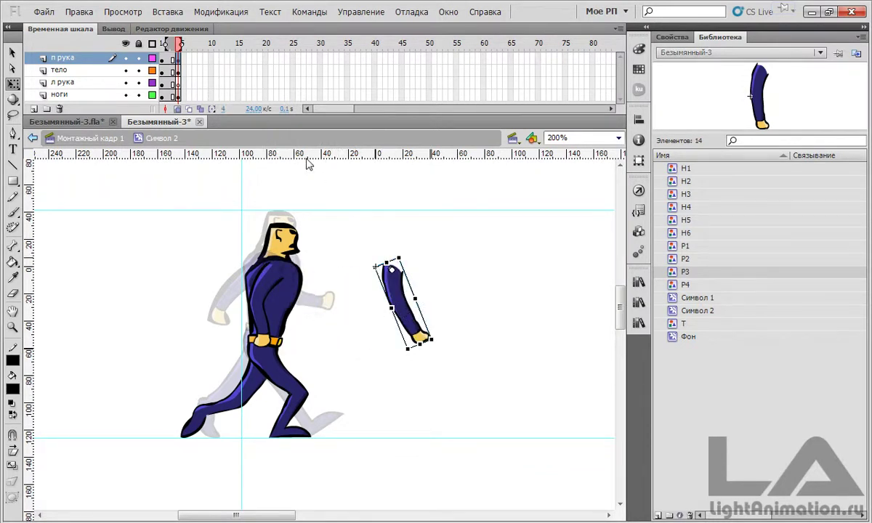
key(Delete)
click(177, 84)
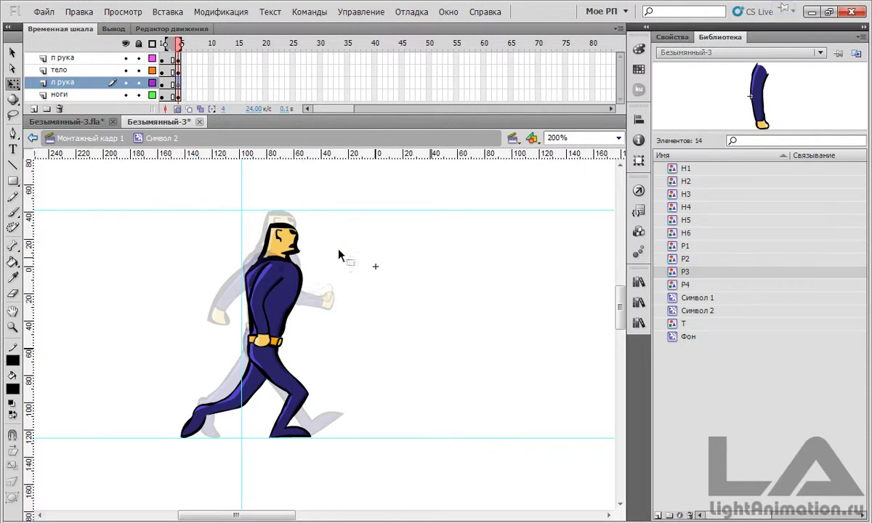
key(ctrl+v)
drag(313, 309, 282, 298)
click(357, 290)
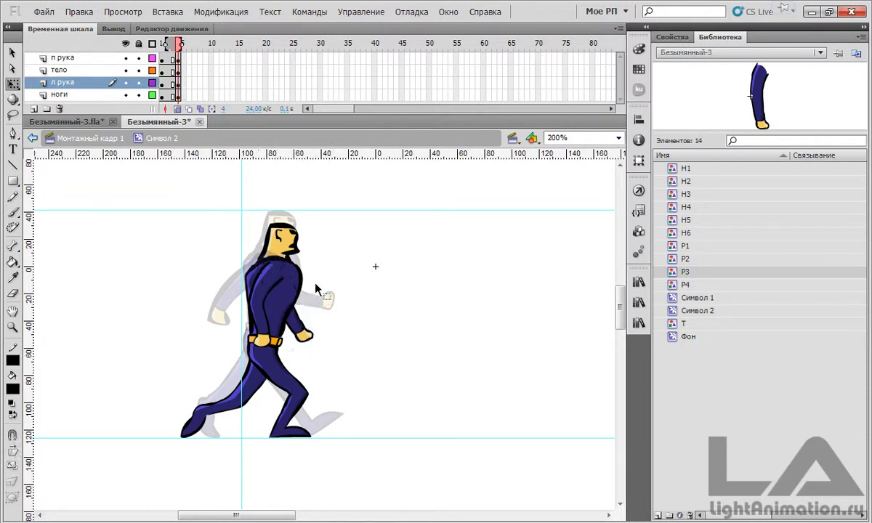
Insert blank keyframes at frame 7 on the ноги, л рука, тело and п рука layers, with onion skinning turned back on
click(177, 108)
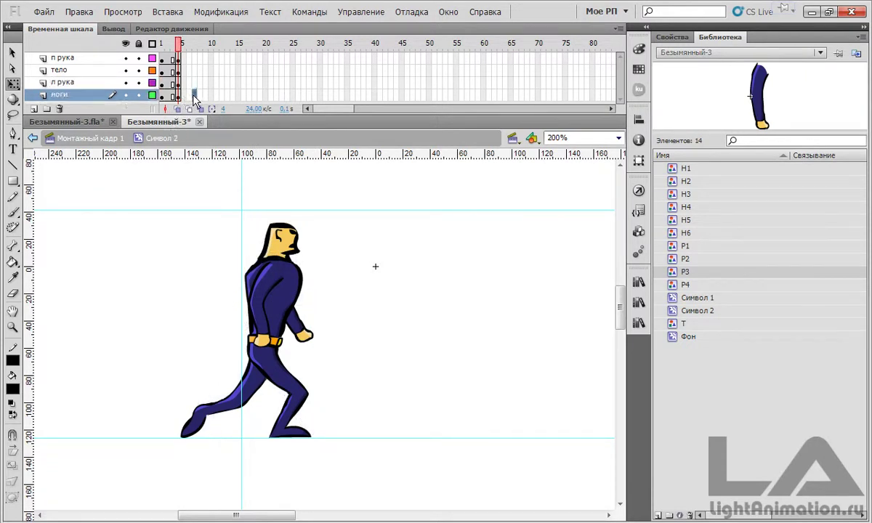
click(194, 95)
click(194, 82)
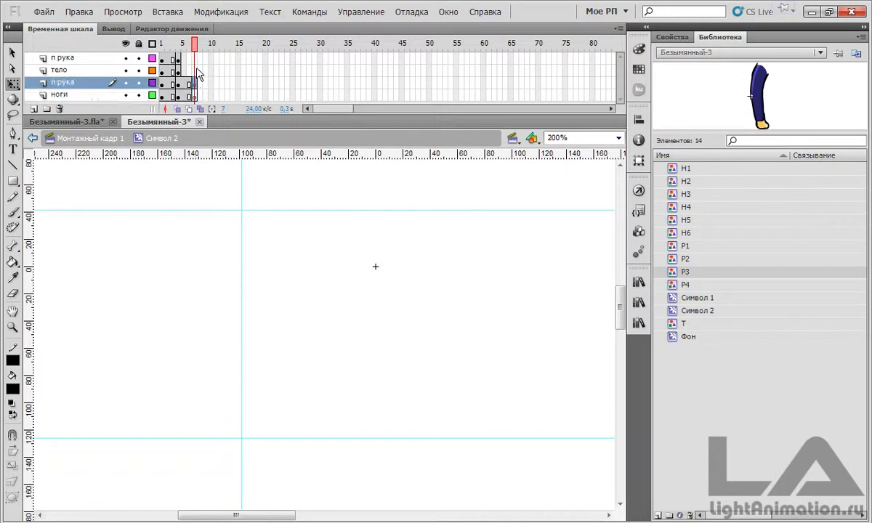
click(195, 69)
click(195, 58)
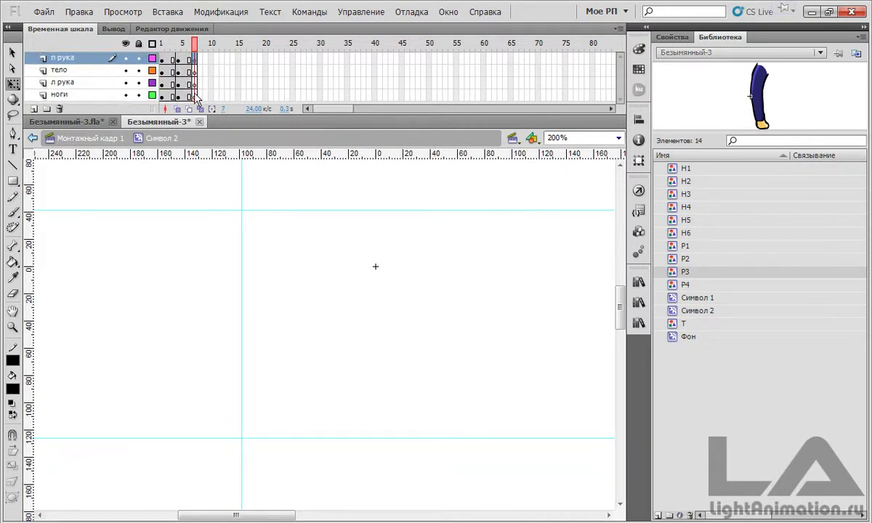
click(194, 96)
click(178, 108)
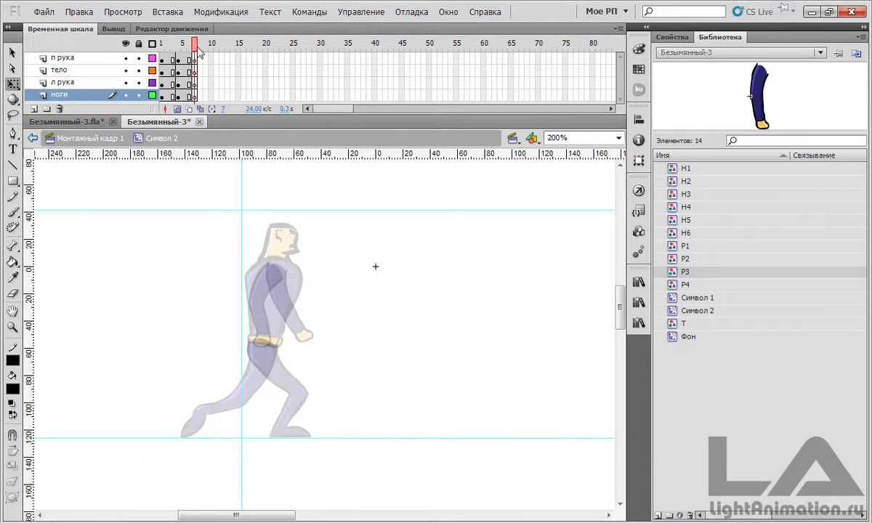
Place the supporting leg H5 on the ноги layer at frame 7, with its foot on the ground guide
key(Up)
key(Up)
key(Up)
key(Up)
key(Up)
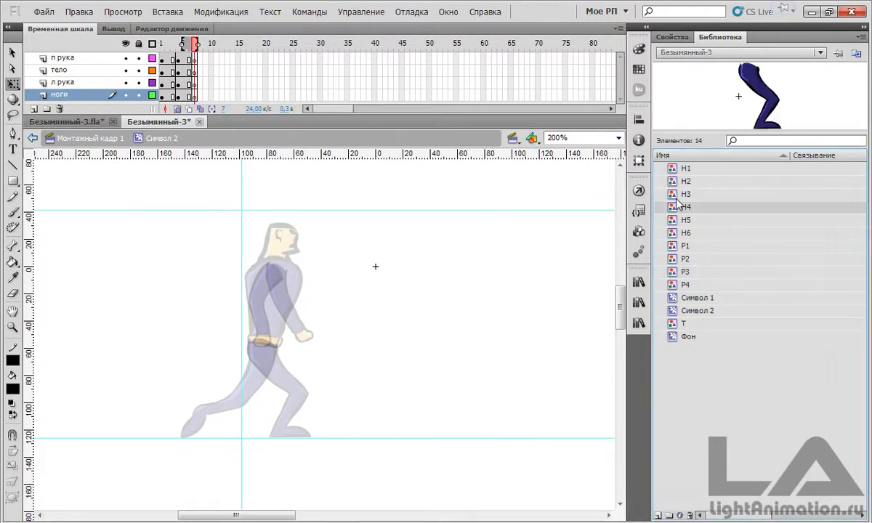
key(Up)
key(Down)
key(Down)
drag(675, 222, 280, 383)
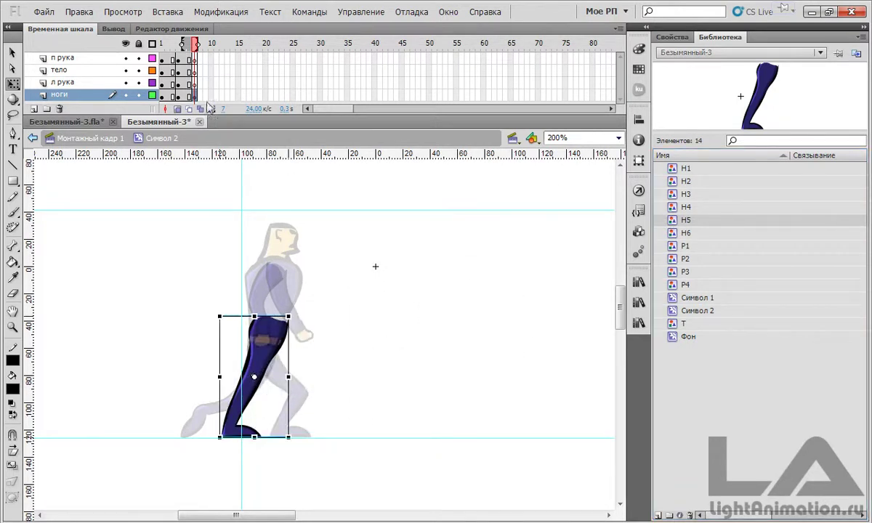
Place the raised bent leg H6 at the hips on the ноги layer at frame 7 and send it behind H5
click(672, 208)
click(672, 194)
click(673, 182)
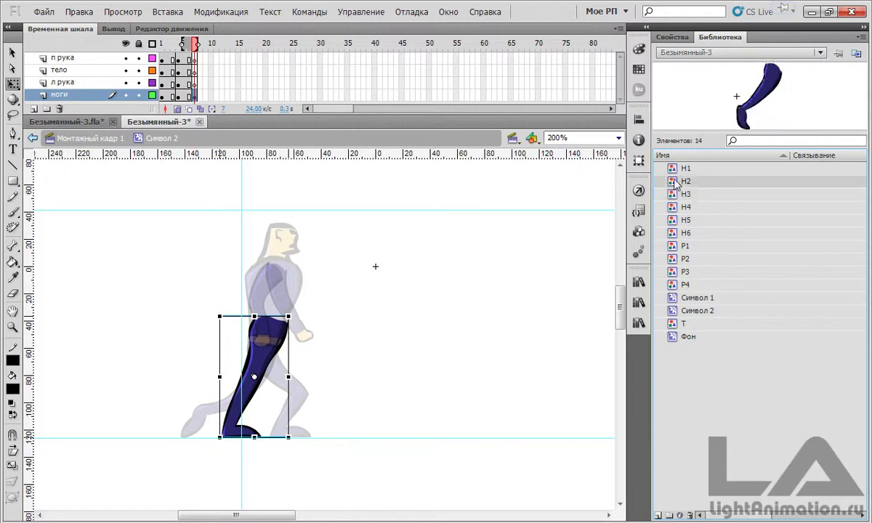
click(672, 170)
click(673, 208)
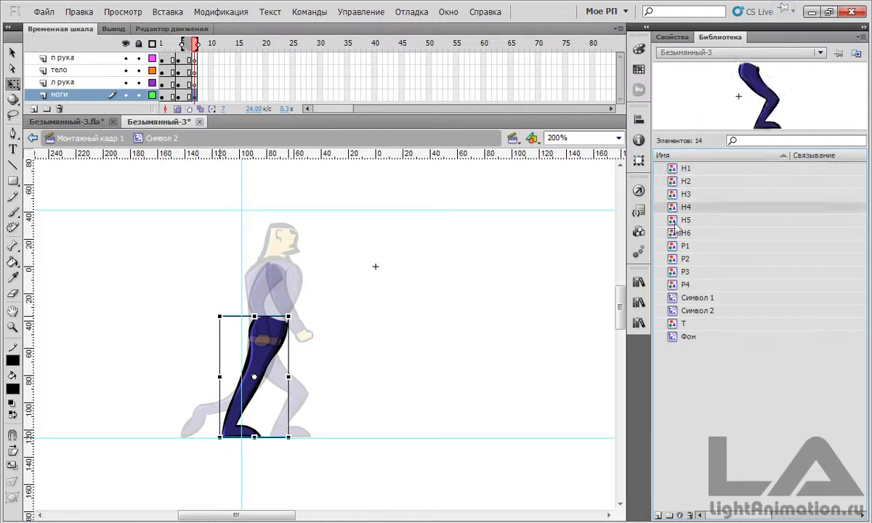
click(677, 221)
click(678, 233)
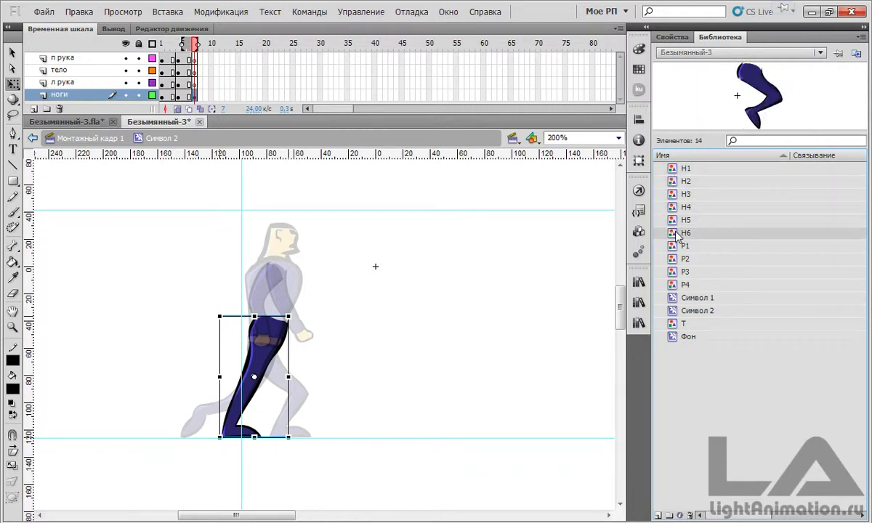
drag(674, 234, 289, 369)
right_click(303, 368)
mouse_move(338, 349)
click(538, 372)
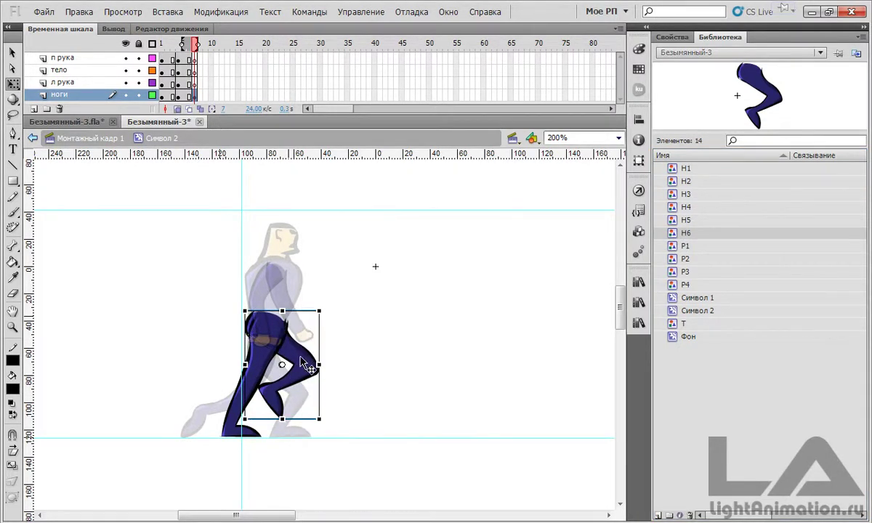
Turn off onion skinning and place the torso T on the тело layer at frame 7, fitting the belt onto the hips
click(430, 228)
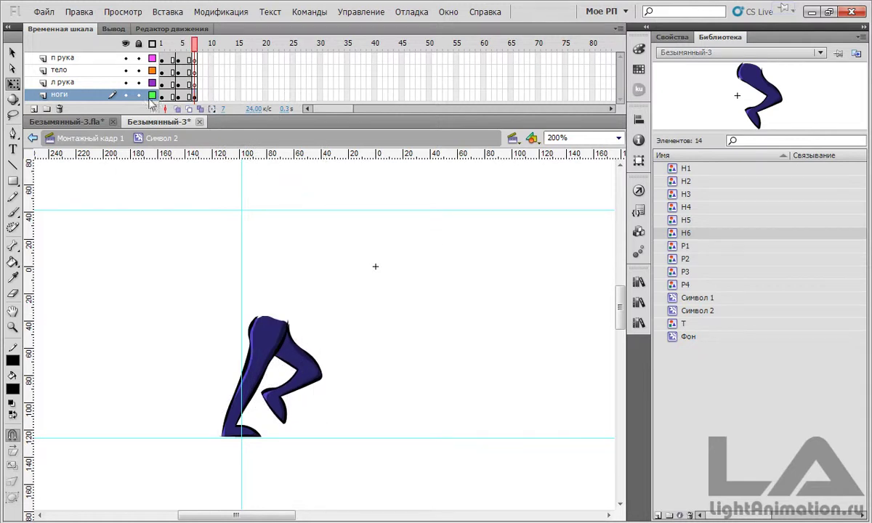
click(61, 69)
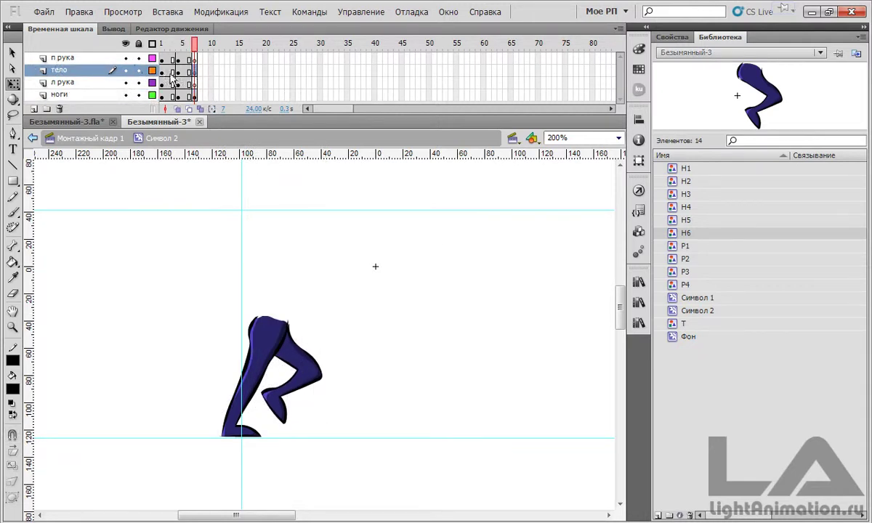
drag(685, 324, 285, 279)
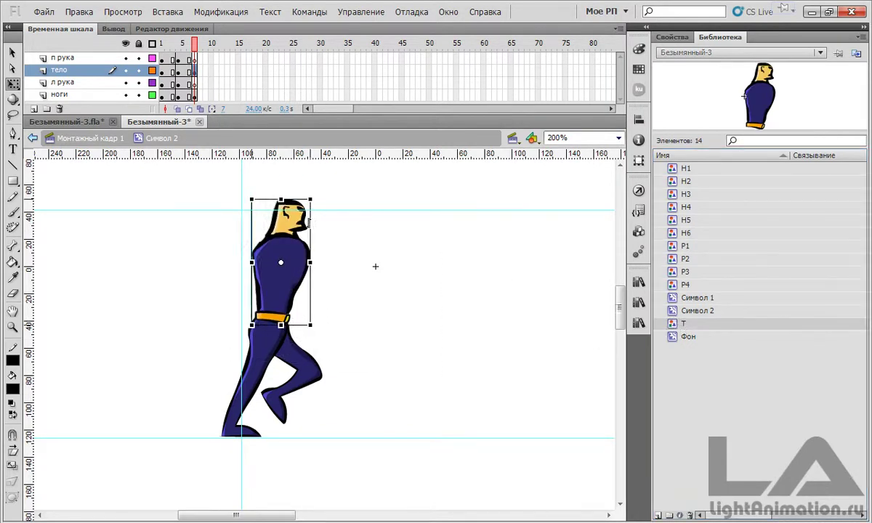
Place the arm P3 at the shoulder on the п рука layer at frame 7 and rotate it slightly forward
click(182, 56)
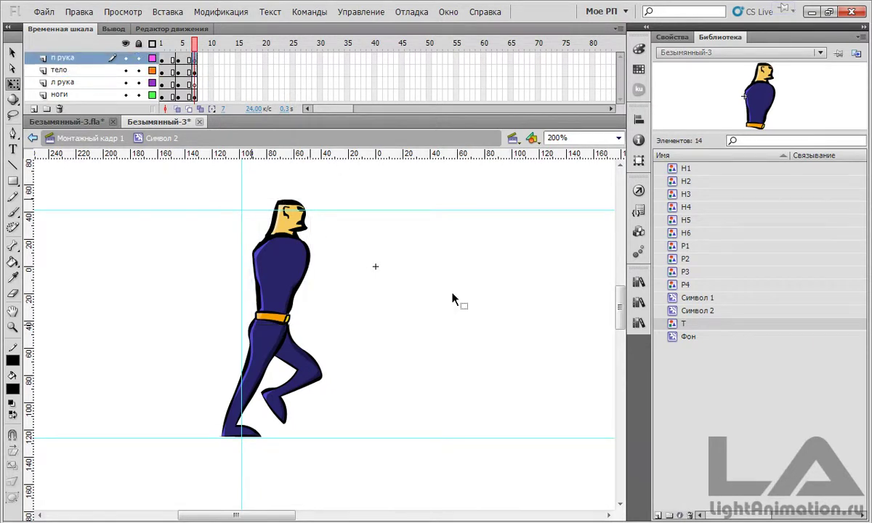
key(Up)
key(Up)
key(Up)
key(Up)
key(Up)
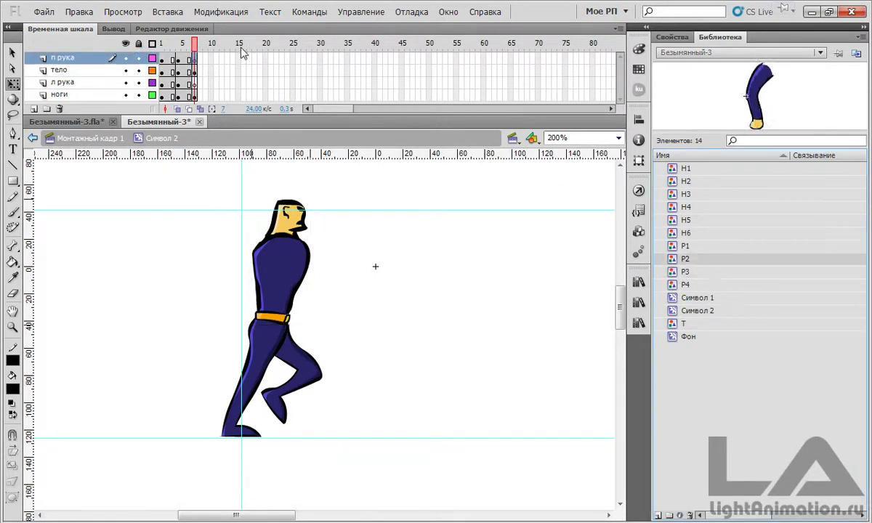
key(Down)
drag(673, 272, 279, 250)
drag(292, 332, 313, 327)
click(301, 160)
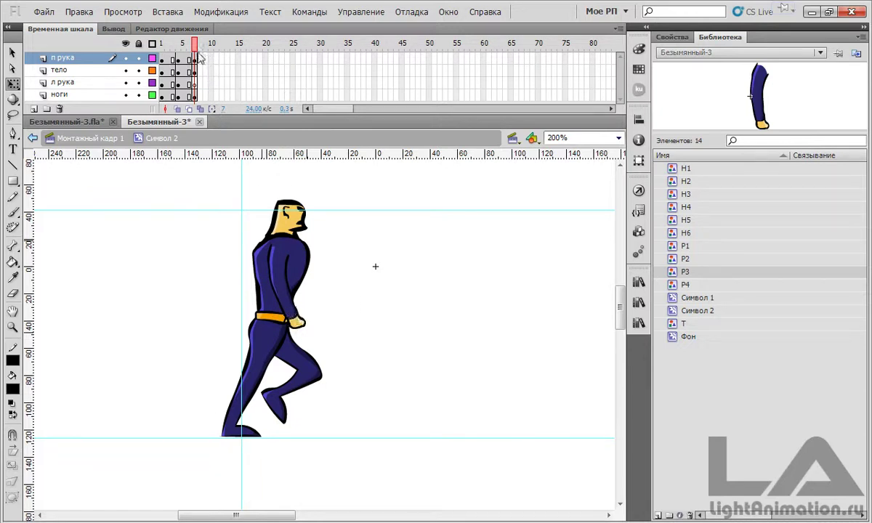
Raise the P2 arm of the frame 4 pose on the п рука layer up to the shoulder and play the animation
drag(194, 50, 182, 50)
click(266, 330)
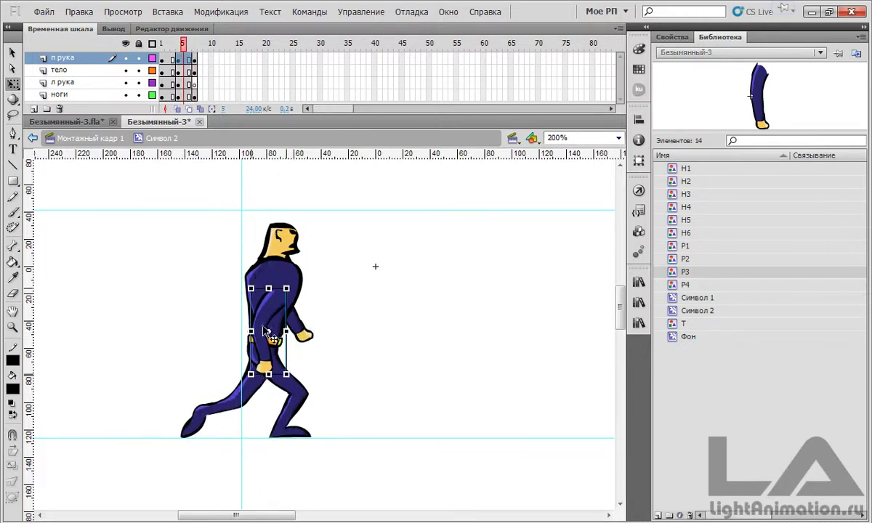
key(shift+Up)
key(shift+Up)
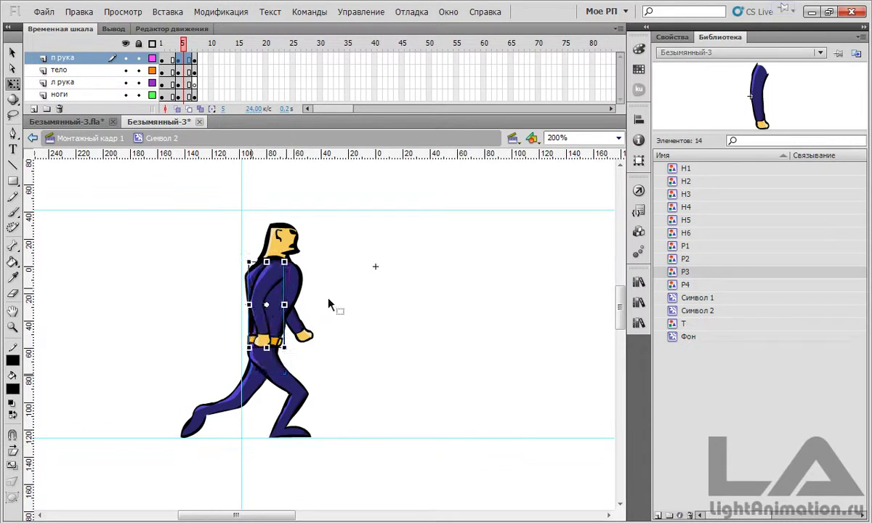
drag(186, 49, 193, 48)
key(Return)
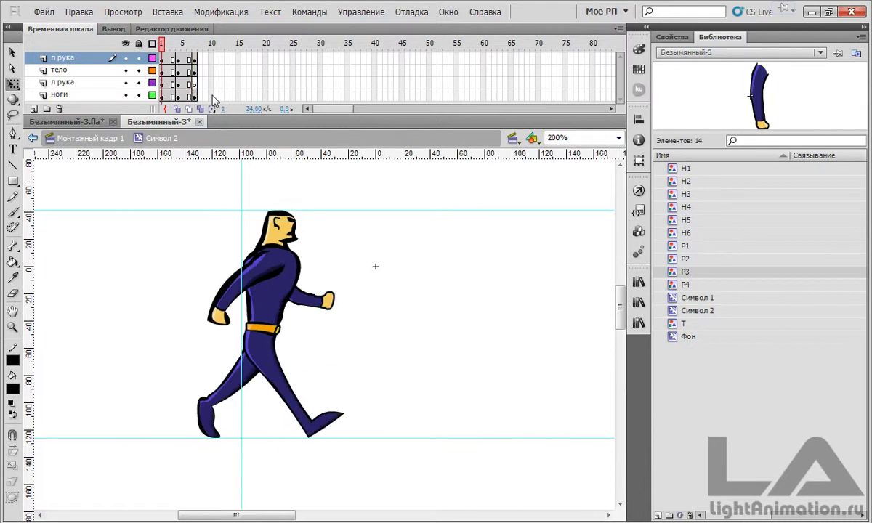
Extend the ноги layer to frame 9, copy its frames 1 to 9 and paste them at frame 10
click(205, 95)
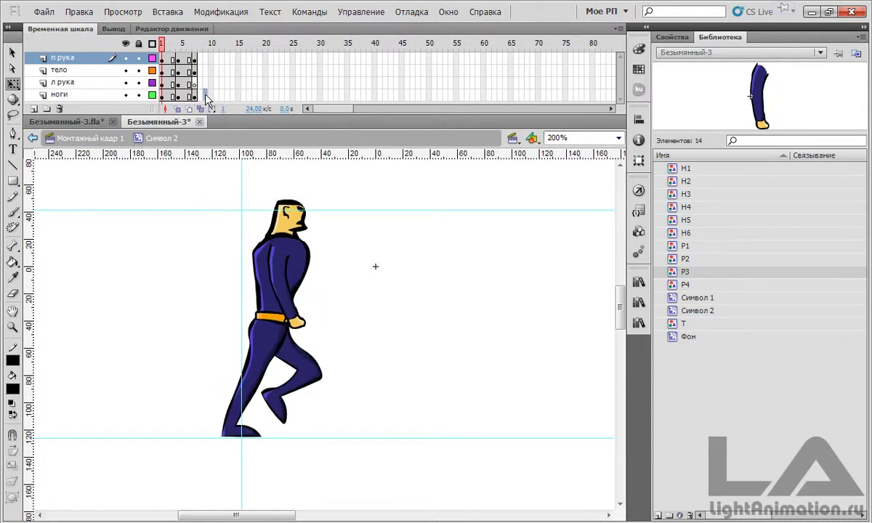
key(F6)
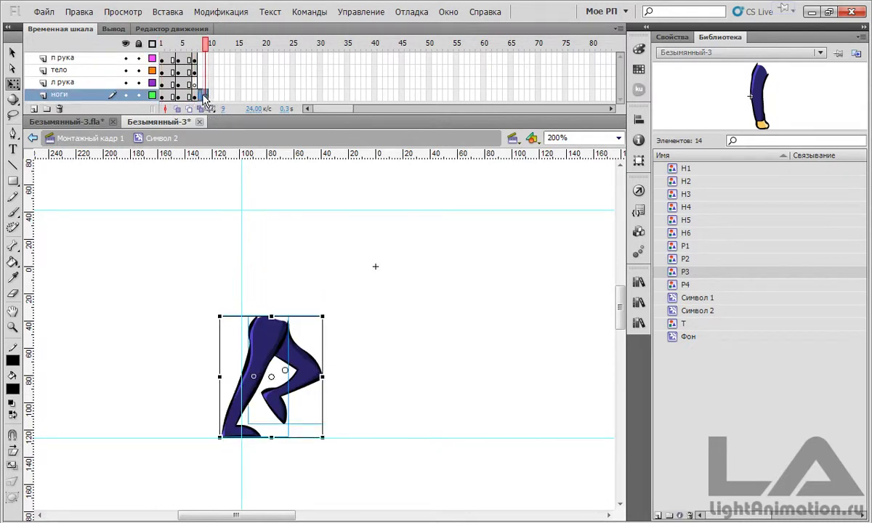
drag(206, 95, 165, 96)
right_click(164, 97)
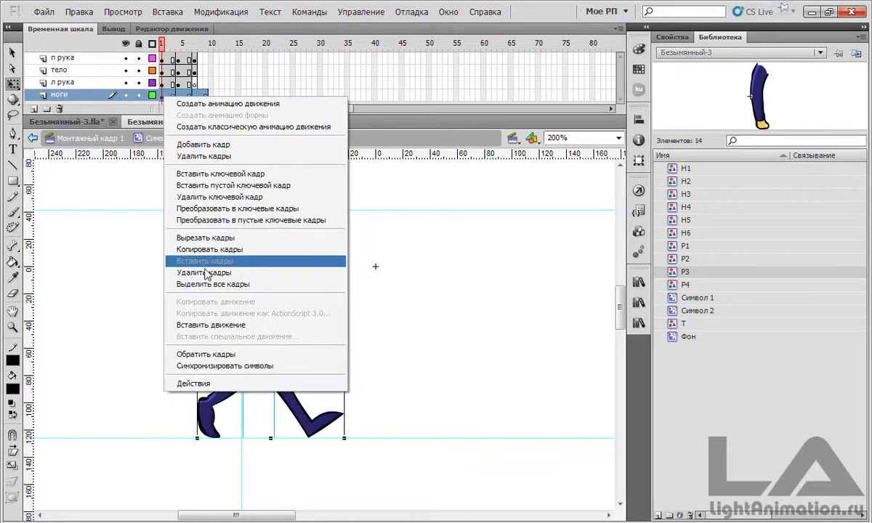
click(183, 249)
right_click(208, 96)
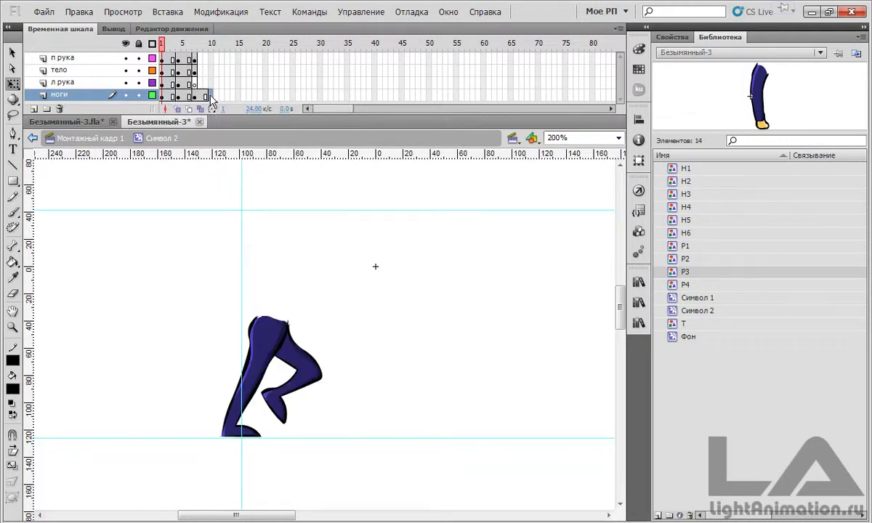
click(238, 263)
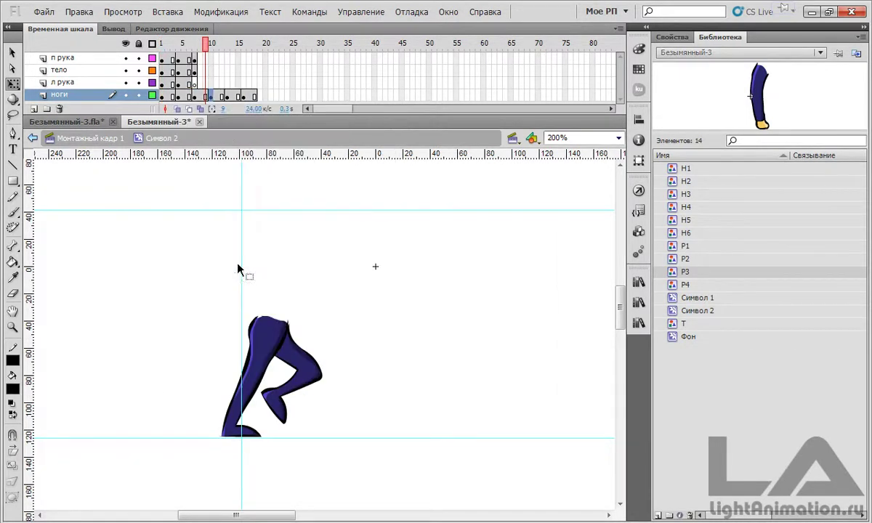
Send the forward leg of the frame 10 pose on the ноги layer to the back
click(210, 96)
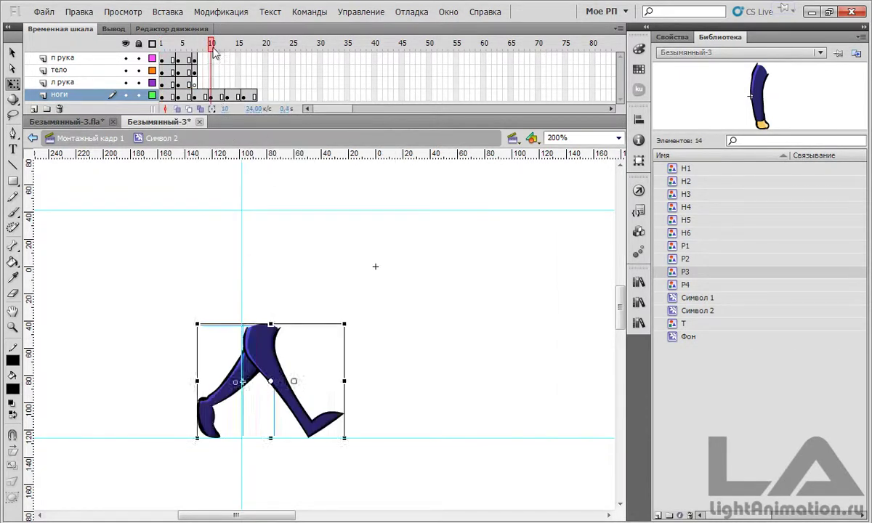
click(283, 391)
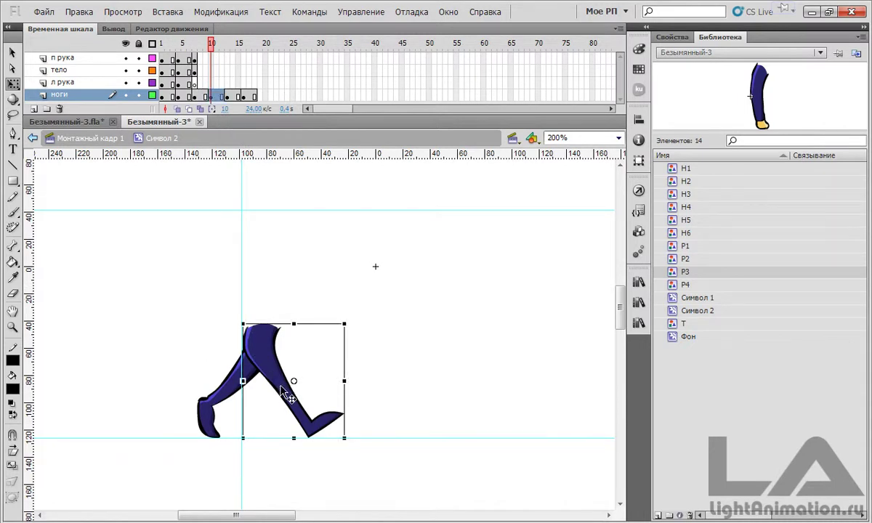
right_click(282, 392)
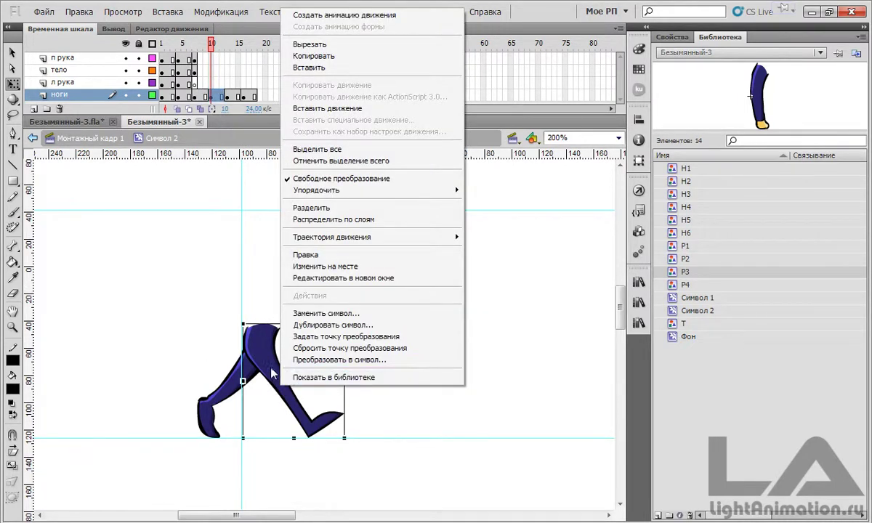
mouse_move(371, 191)
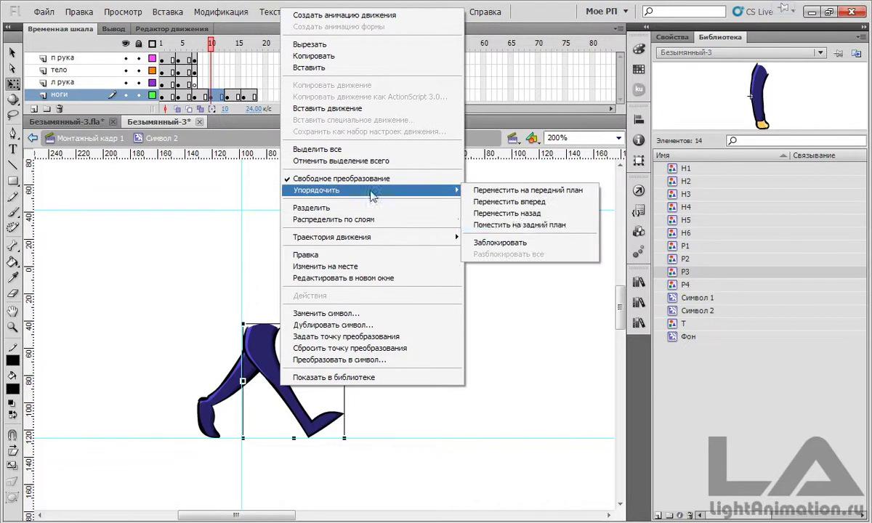
click(515, 225)
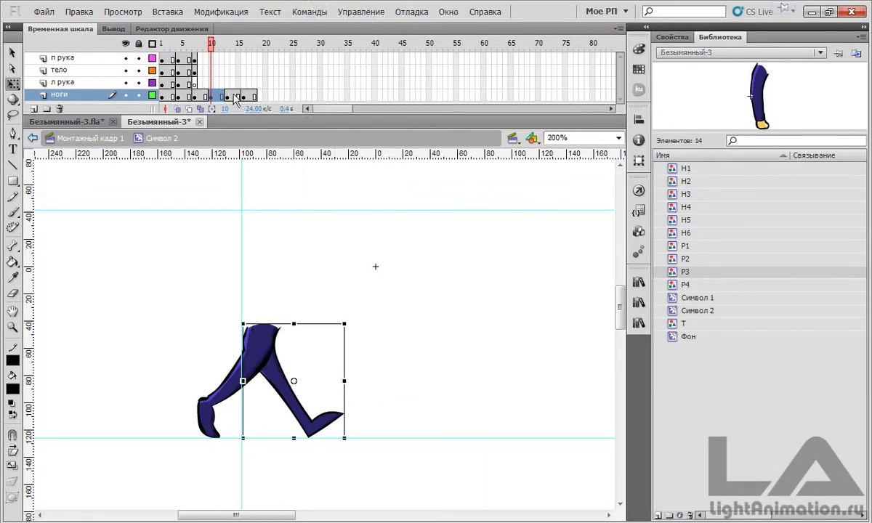
Send the bent front leg of the frame 13 pose on the ноги layer to the back
click(236, 96)
click(309, 414)
click(302, 415)
right_click(302, 415)
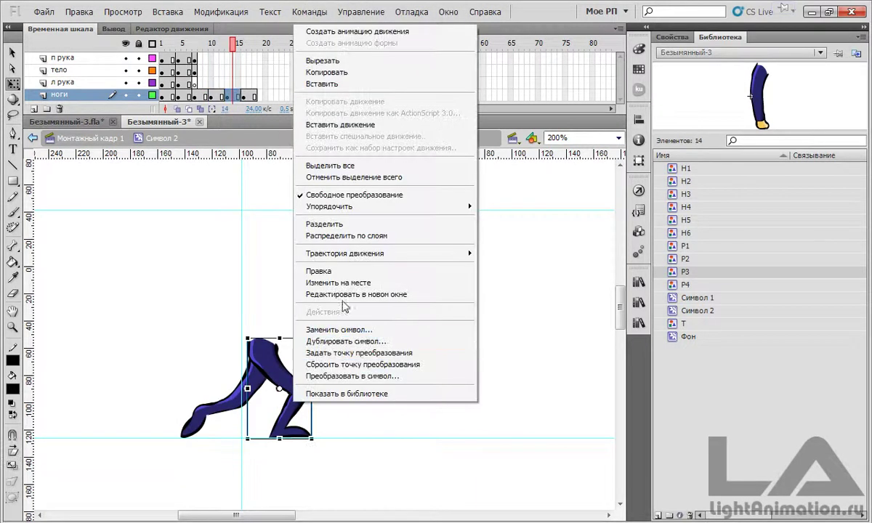
mouse_move(436, 207)
click(547, 229)
Send the straight supporting leg of the frame 16 pose on the ноги layer to the back
click(249, 97)
click(376, 373)
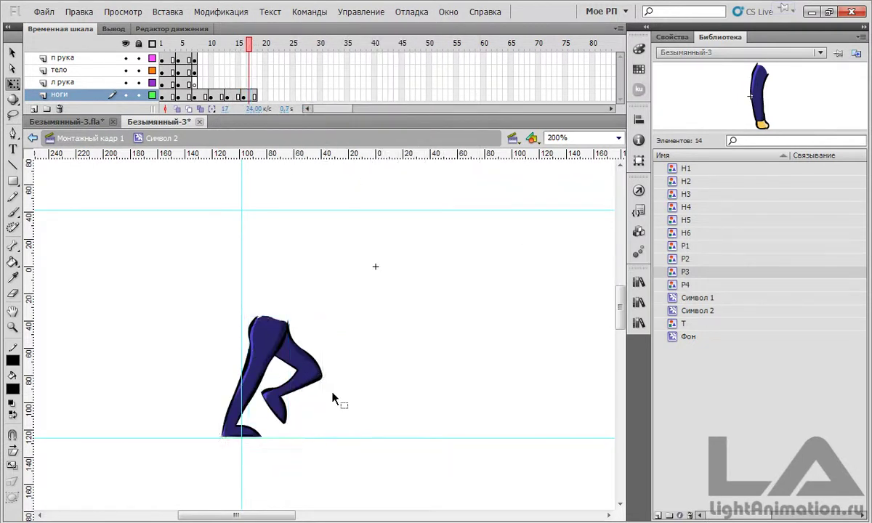
click(234, 413)
right_click(234, 413)
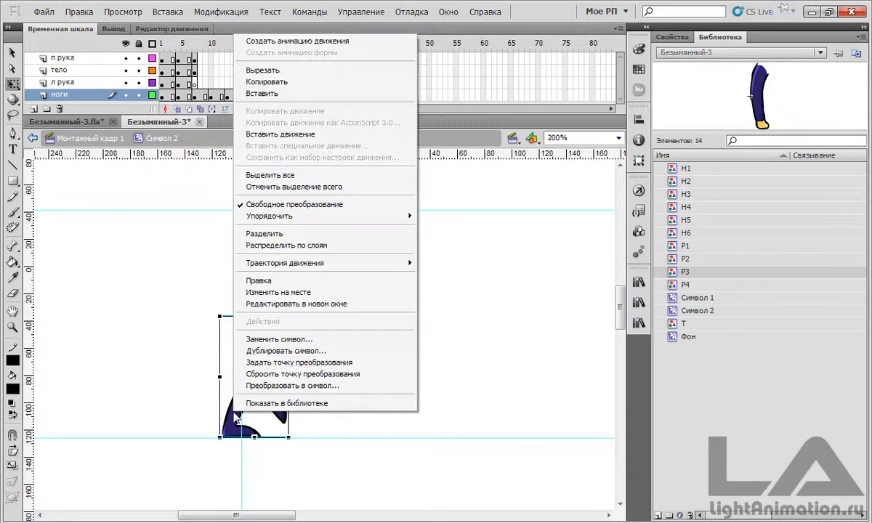
mouse_move(403, 216)
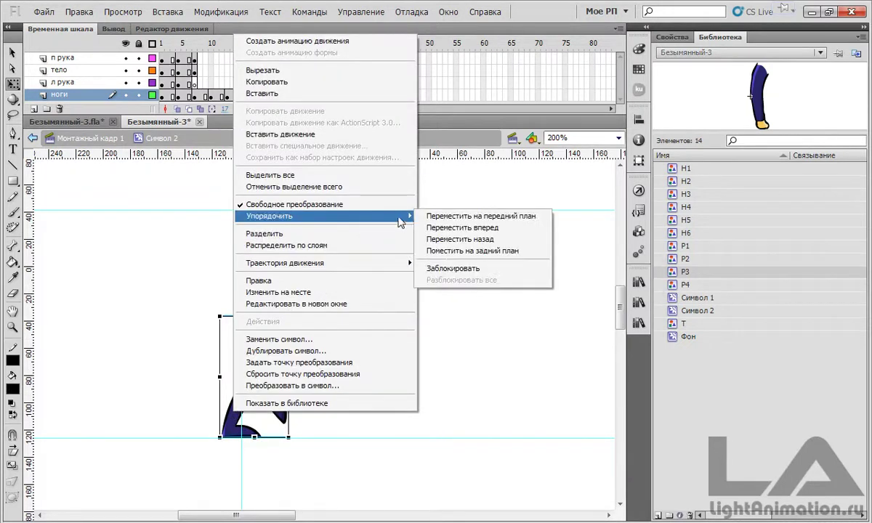
click(473, 248)
Add a keyframe at frame 10 on the тело layer and lower the torso onto the hips
click(232, 50)
drag(232, 49, 200, 67)
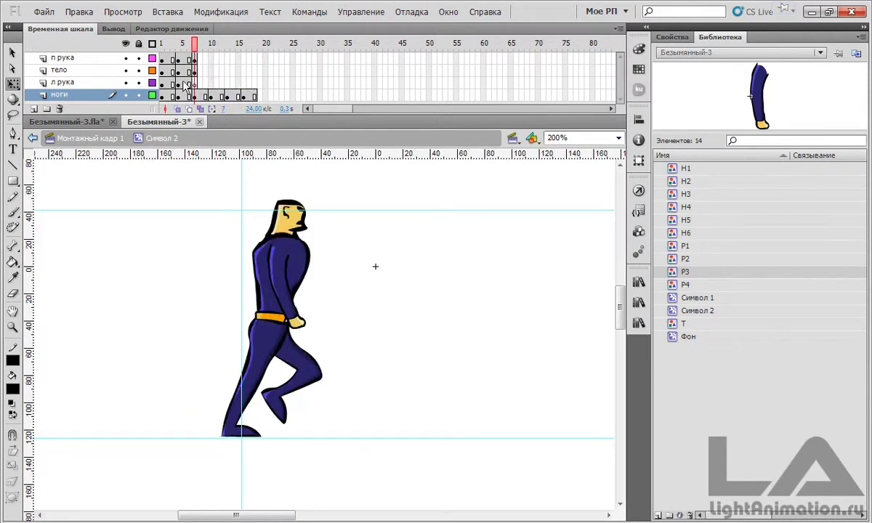
click(194, 71)
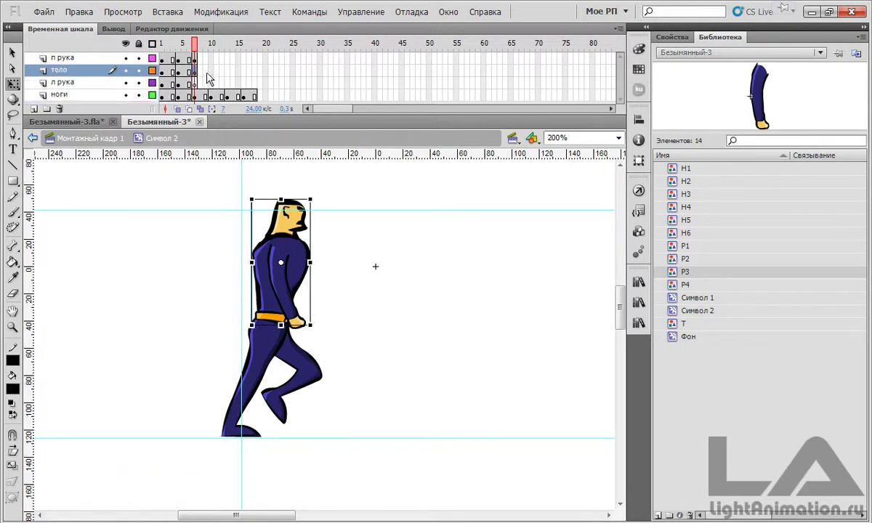
click(210, 70)
key(F6)
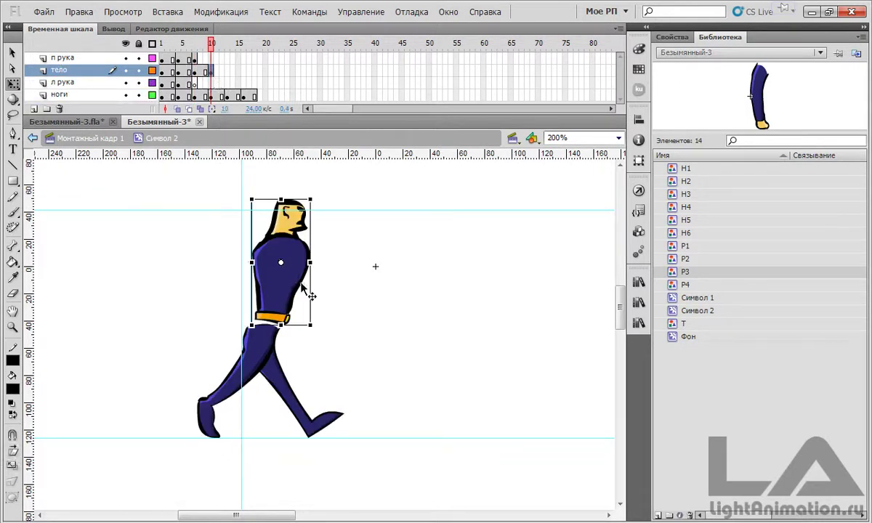
drag(289, 282, 279, 291)
click(358, 295)
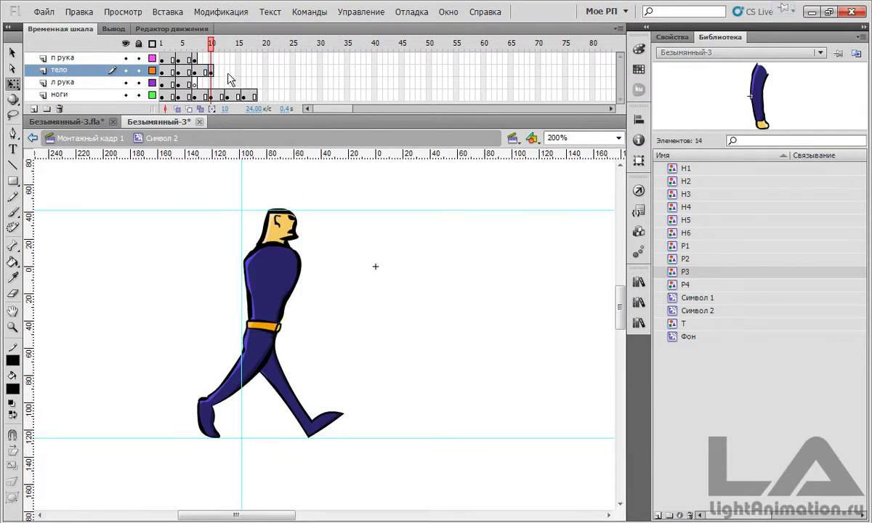
Add a keyframe at frame 13 on the тело layer and move the torso down to fit the crouched legs
click(228, 71)
key(F6)
drag(268, 294, 273, 307)
click(313, 239)
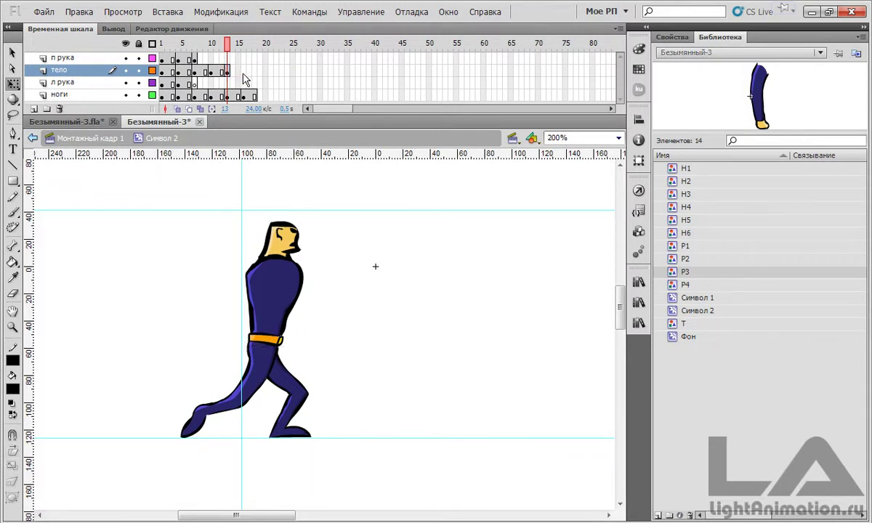
Add a keyframe at frame 16 on the тело layer, raise the torso onto the hips and extend the layer to frame 18
click(244, 71)
key(F6)
drag(266, 297, 274, 275)
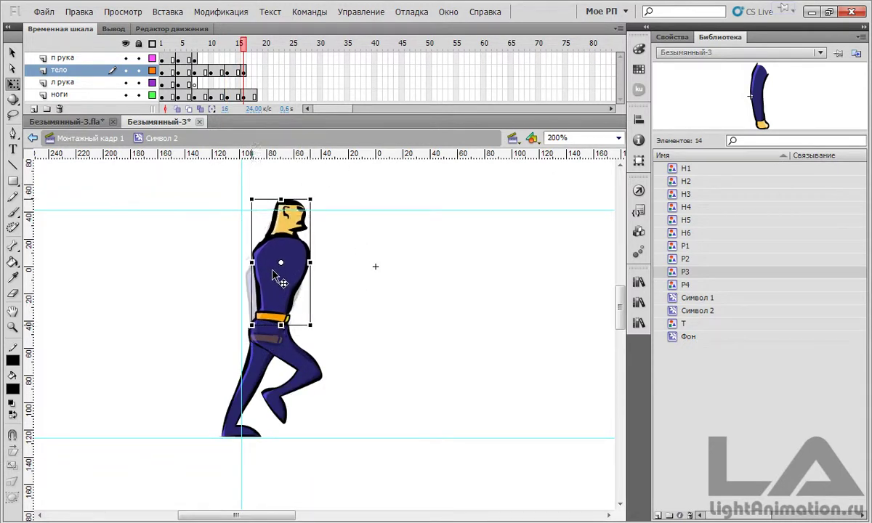
click(383, 331)
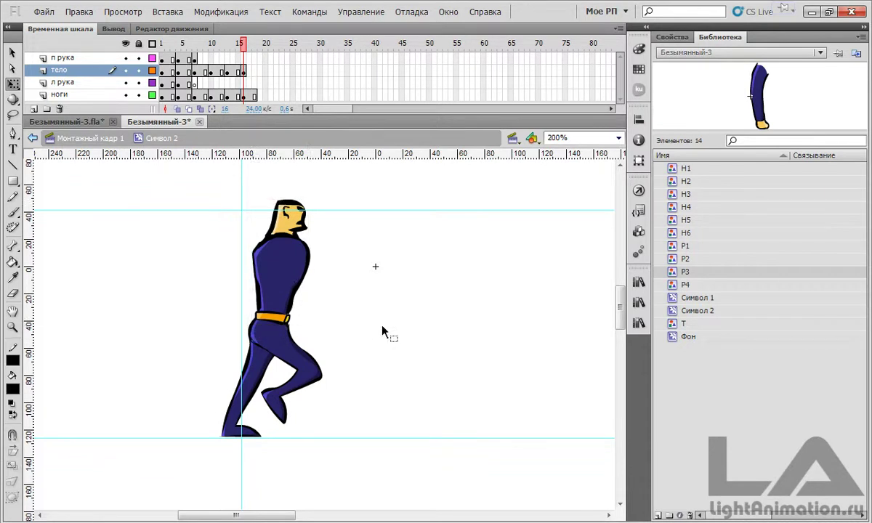
click(257, 77)
key(F6)
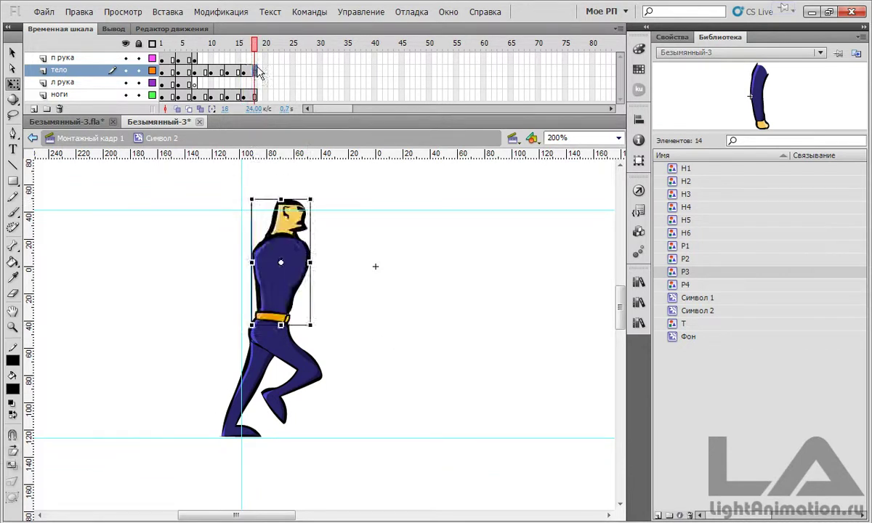
Play the animation and scrub through the first step's frames to examine the arm poses
key(Return)
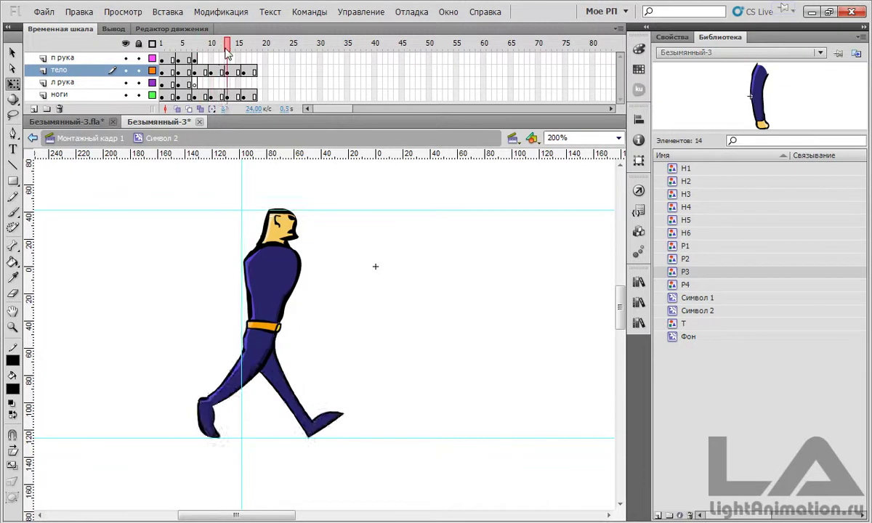
click(173, 48)
drag(174, 53, 200, 57)
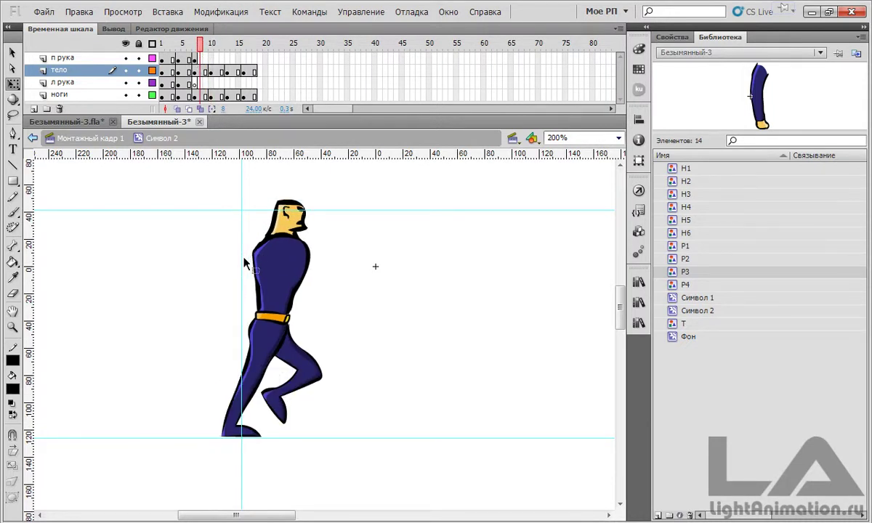
click(179, 53)
drag(179, 52, 179, 52)
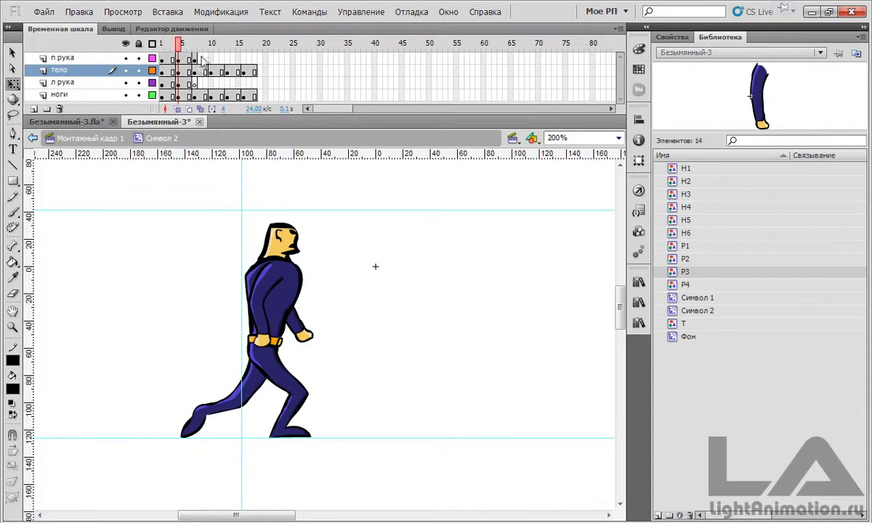
mouse_move(181, 51)
mouse_down()
mouse_move(228, 51)
mouse_move(175, 54)
mouse_up()
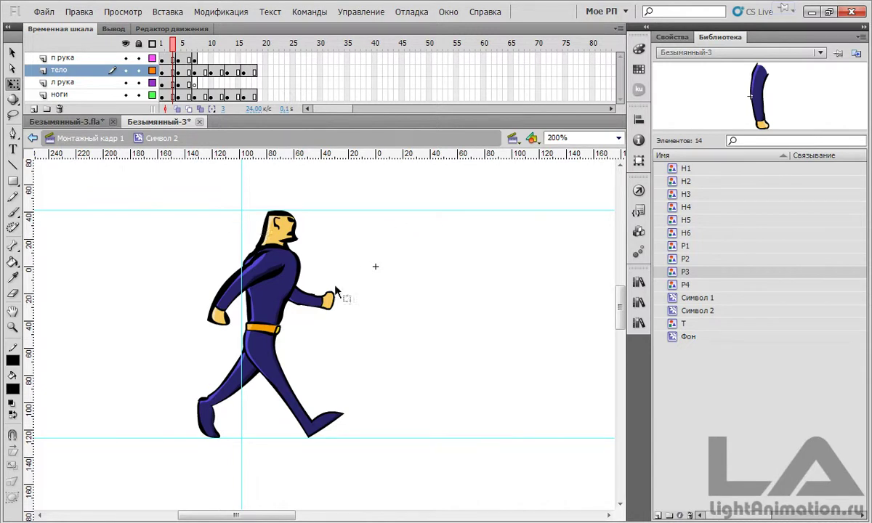
drag(173, 45, 197, 48)
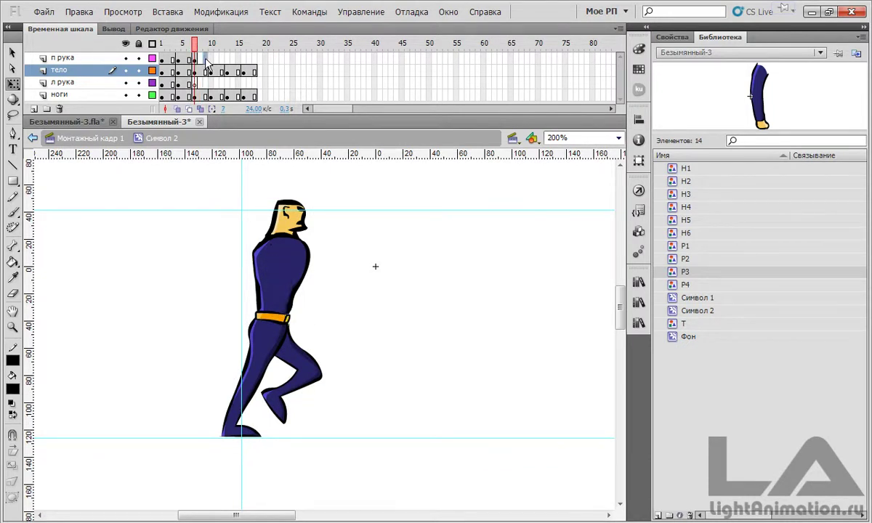
Extend the п рука layer to frame 9 and insert a blank keyframe at frame 10 on the л рука layer
click(205, 58)
click(211, 83)
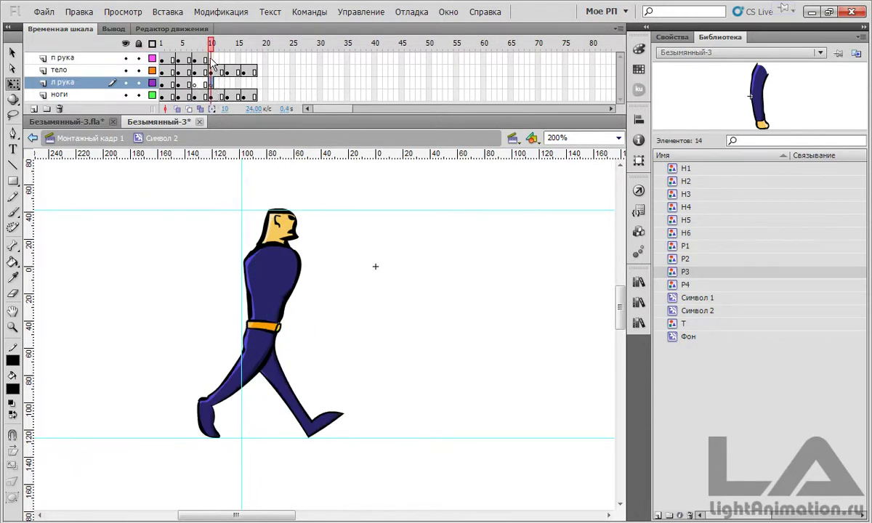
mouse_move(211, 45)
mouse_down()
mouse_move(172, 45)
mouse_move(198, 45)
mouse_up()
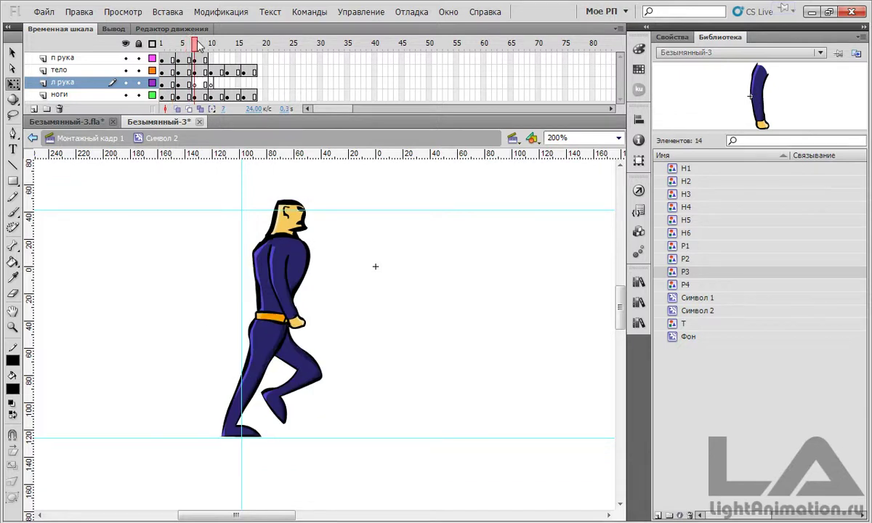
Copy the forward arm from frame 3 of the л рука layer into a new frame 10 keyframe on п рука and fit it to the shoulder
drag(190, 45, 169, 44)
mouse_move(173, 45)
mouse_down()
mouse_move(195, 43)
mouse_move(173, 44)
mouse_up()
click(309, 305)
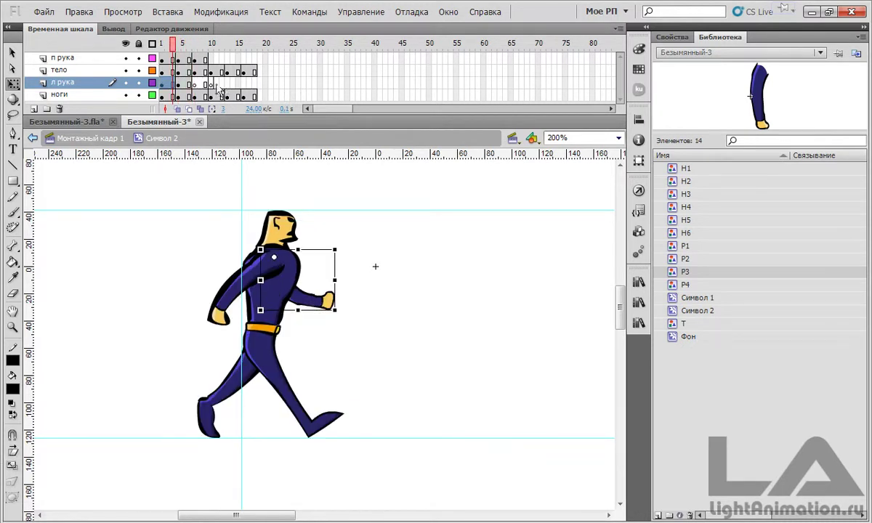
click(210, 60)
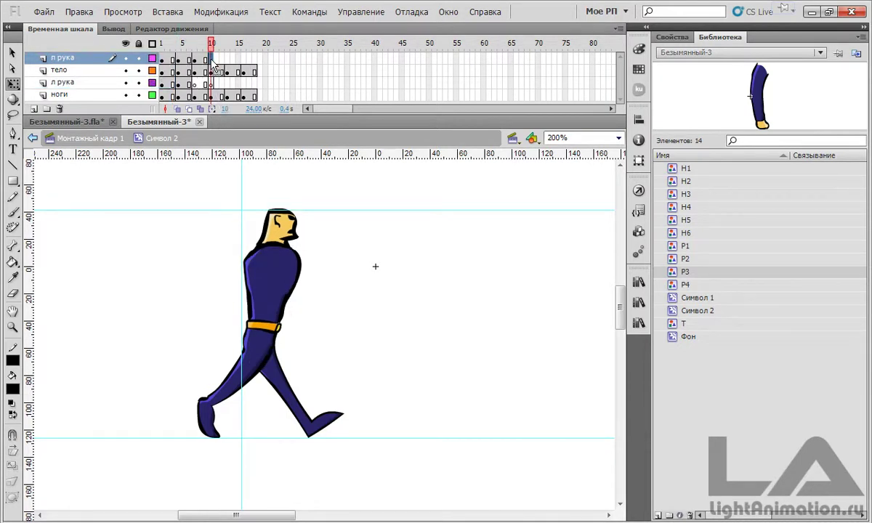
key(F6)
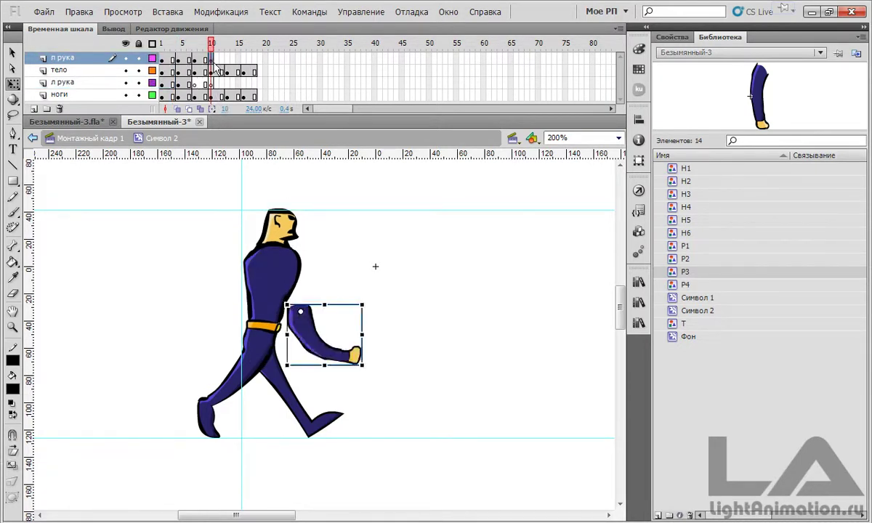
drag(317, 348, 280, 283)
mouse_move(198, 44)
mouse_down()
mouse_move(163, 44)
mouse_move(211, 45)
mouse_up()
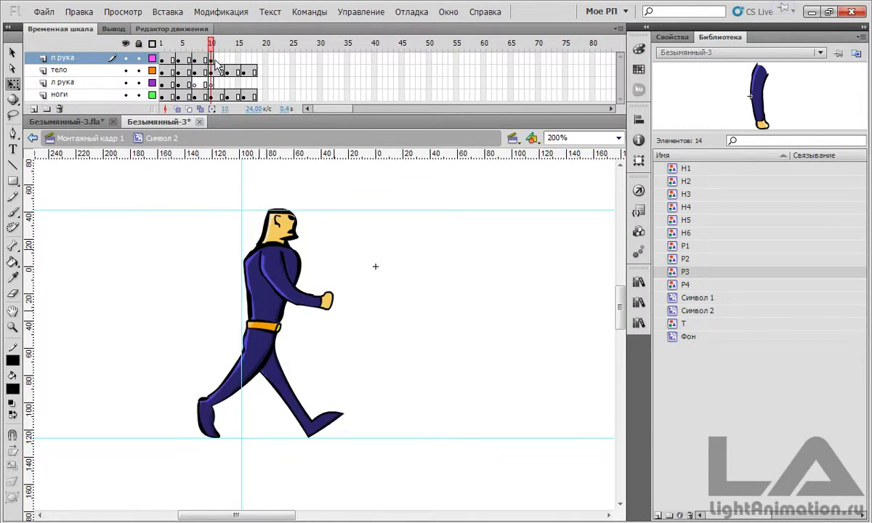
Copy the backward-swung arm from frame 3 of п рука into frame 10 of л рука and place it behind the shoulder
drag(205, 43, 174, 44)
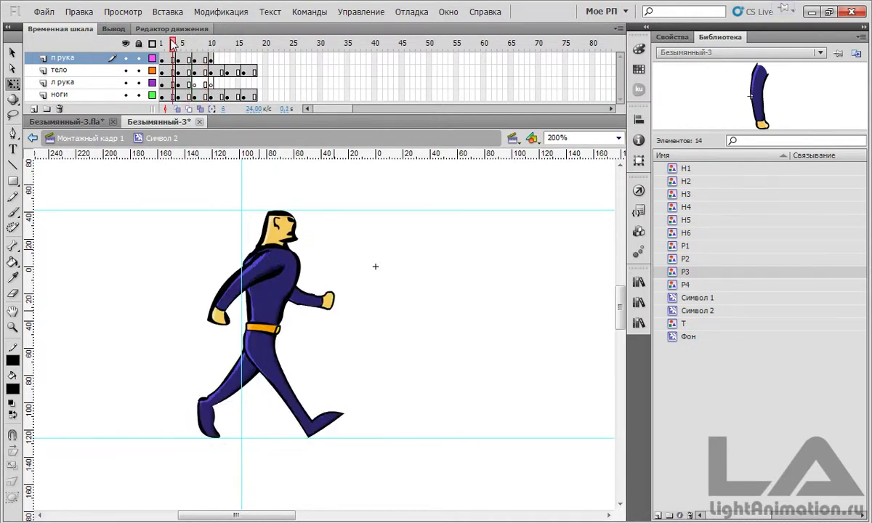
click(228, 304)
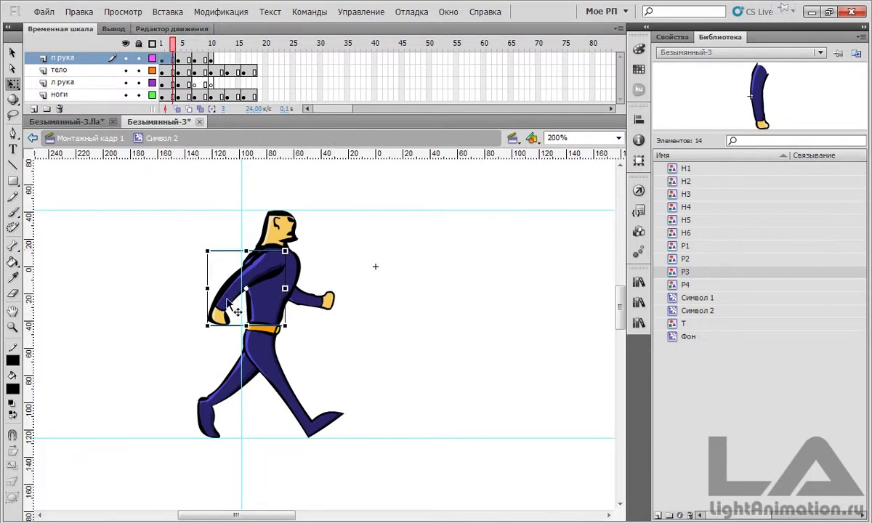
click(212, 84)
drag(320, 311, 239, 282)
Extend the л рука and п рука layers to frame 12 and check the pose
drag(213, 82, 223, 86)
click(216, 58)
click(218, 45)
click(221, 46)
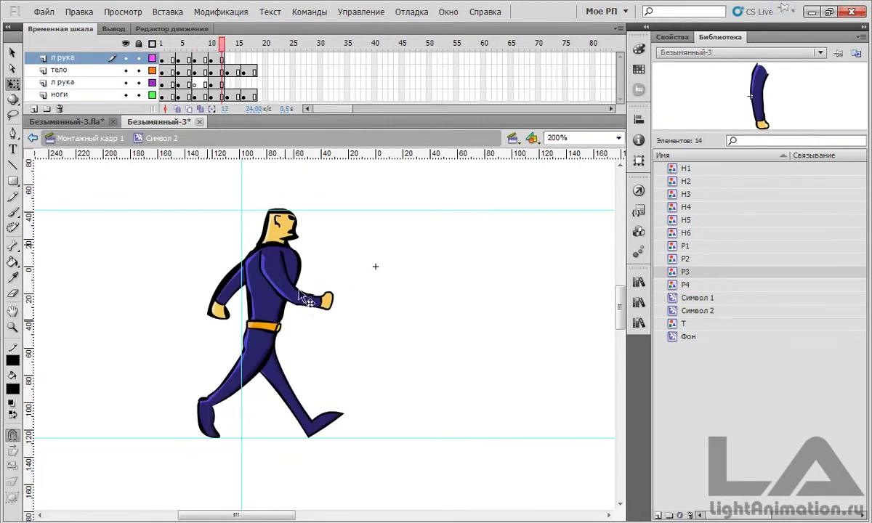
Copy the arm from frame 9 of the п рука layer into a new frame 13 keyframe and fit it to the shoulder
click(207, 45)
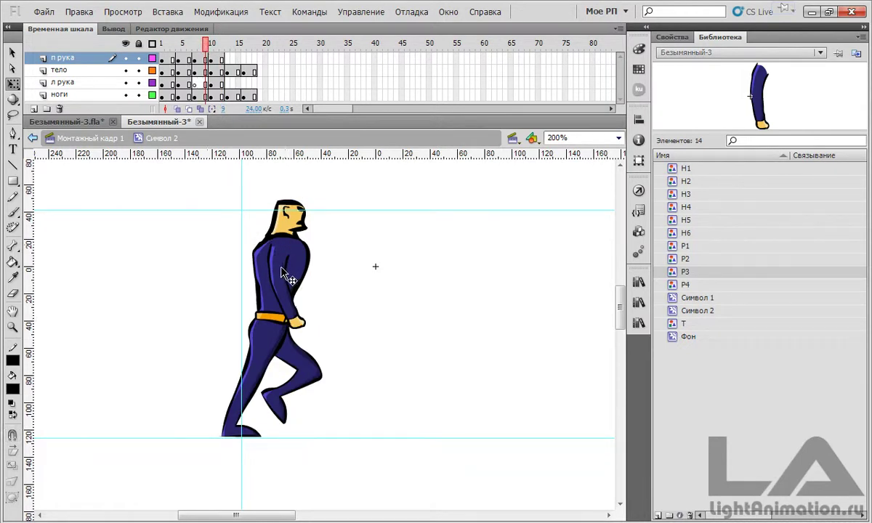
click(264, 249)
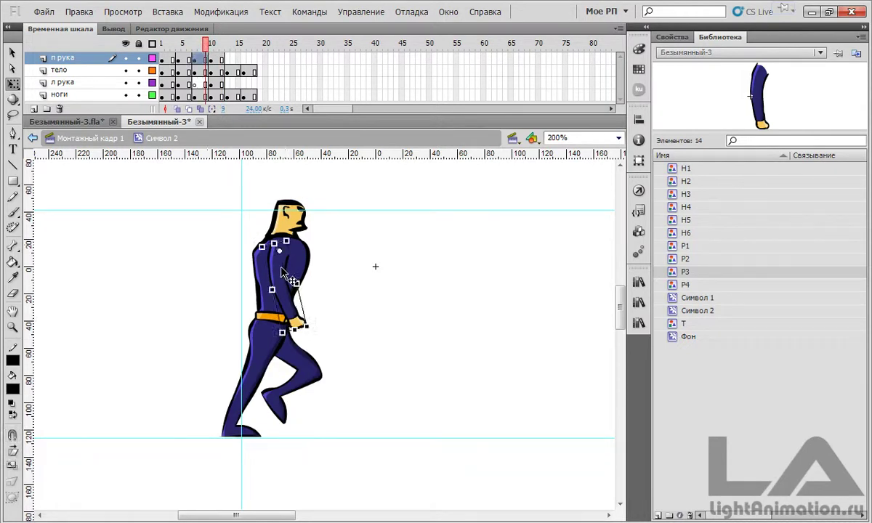
click(228, 59)
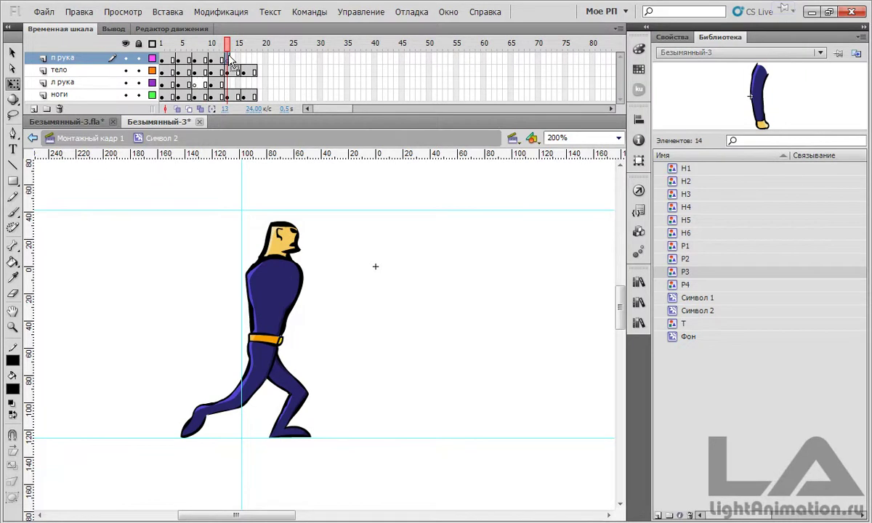
click(230, 60)
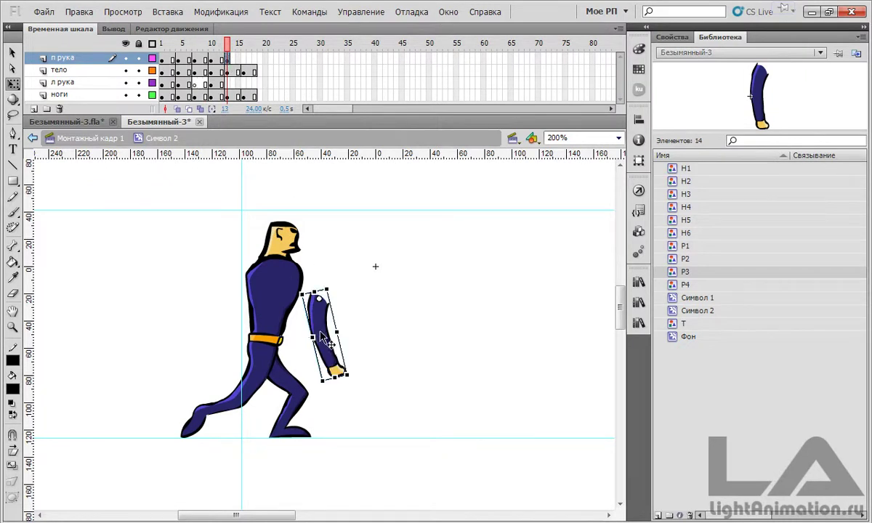
click(229, 48)
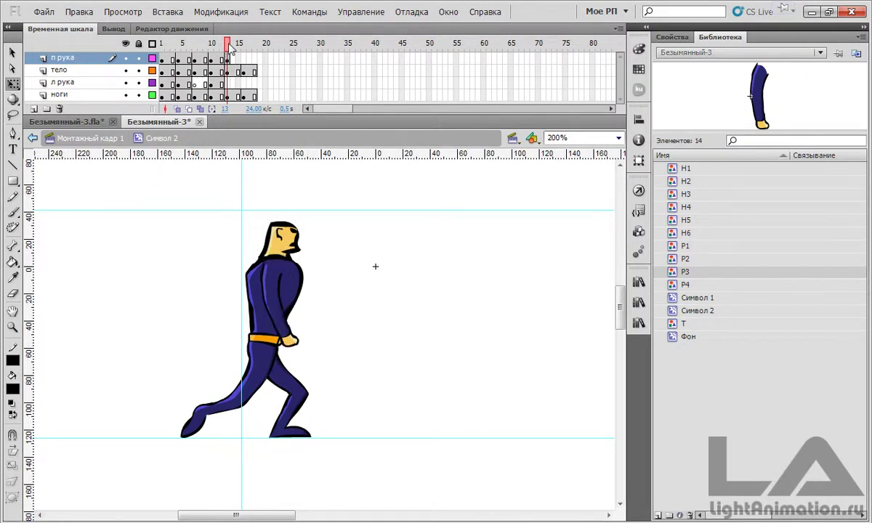
mouse_move(229, 49)
mouse_down()
mouse_move(207, 50)
mouse_move(213, 52)
mouse_up()
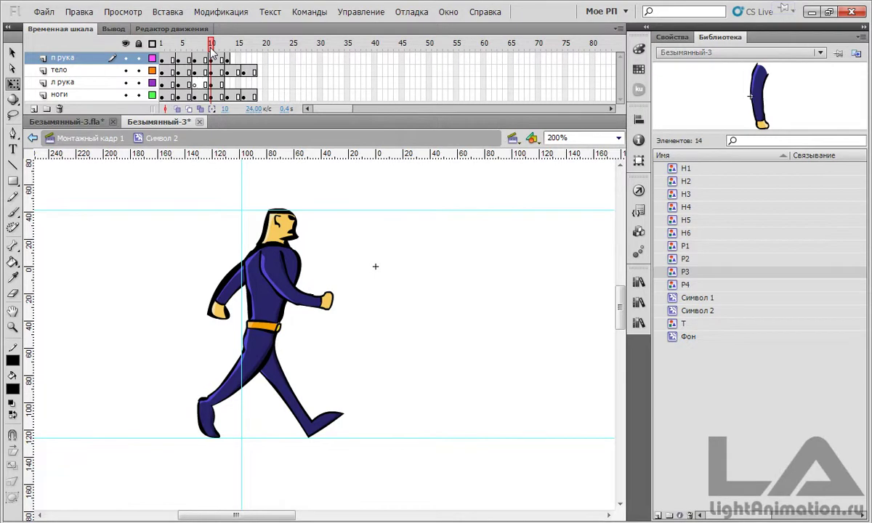
Insert blank keyframes at frames 13 and 16 on the л рука layer and extend the п рука layer to frame 15
click(228, 84)
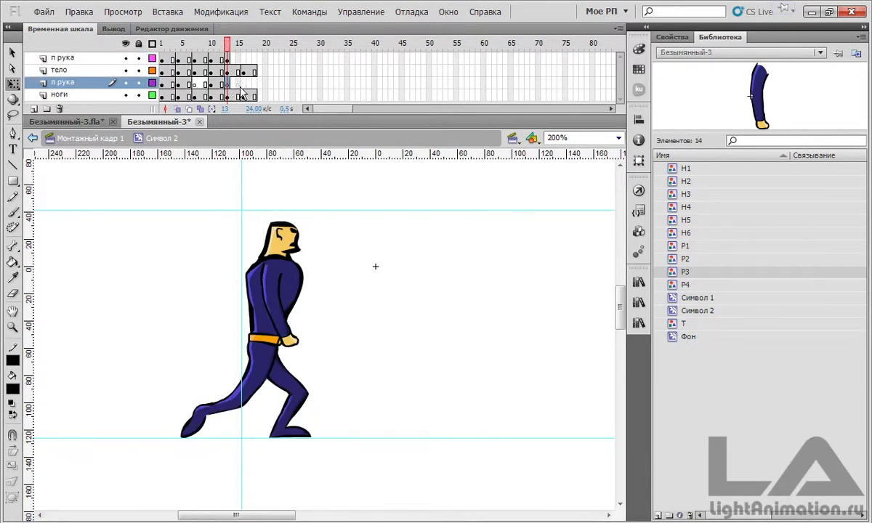
click(242, 85)
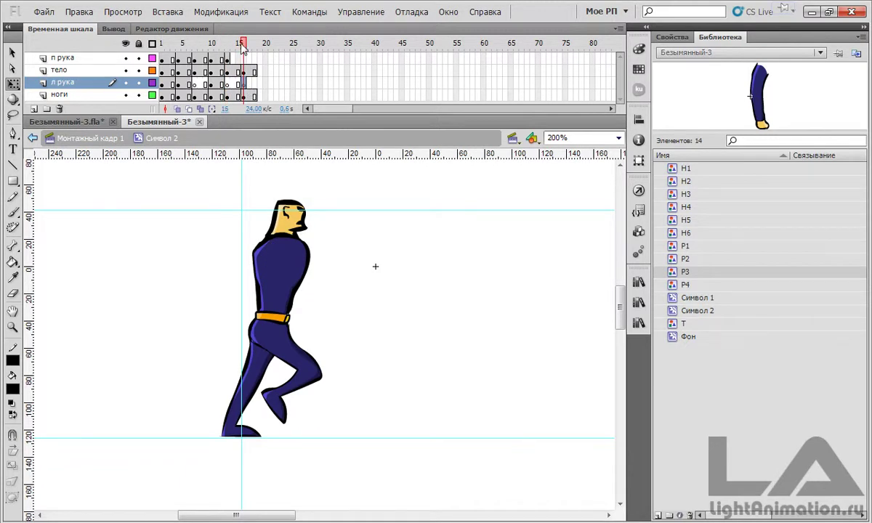
click(228, 45)
click(238, 58)
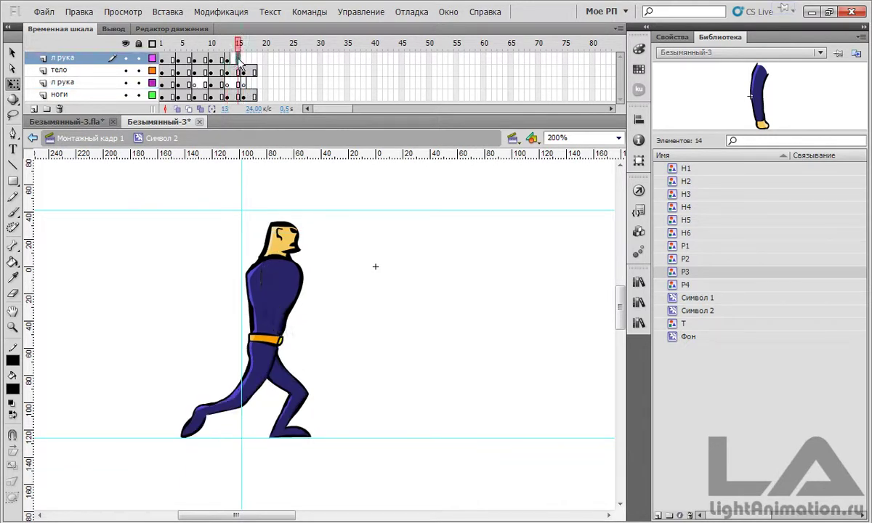
Place the arm copied from frame 6 of п рука at the shoulder in a new frame 16 keyframe and extend the layer to frame 18
drag(233, 45, 189, 45)
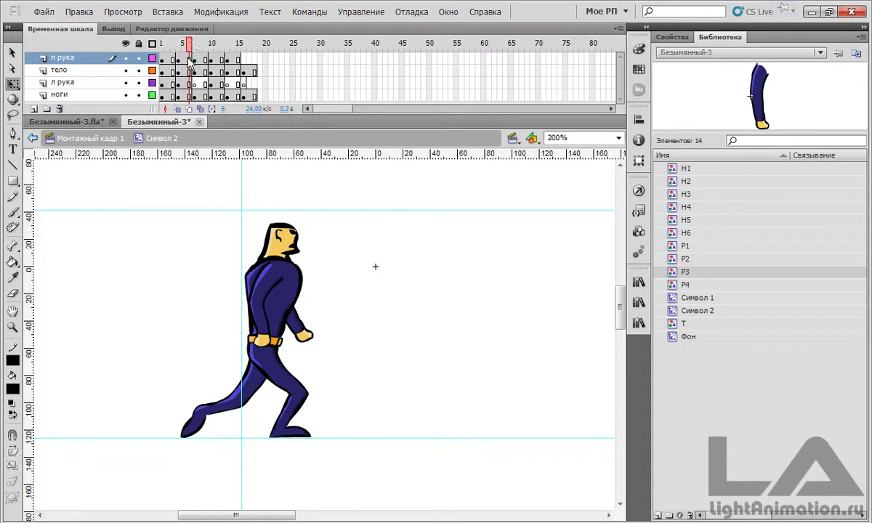
click(265, 291)
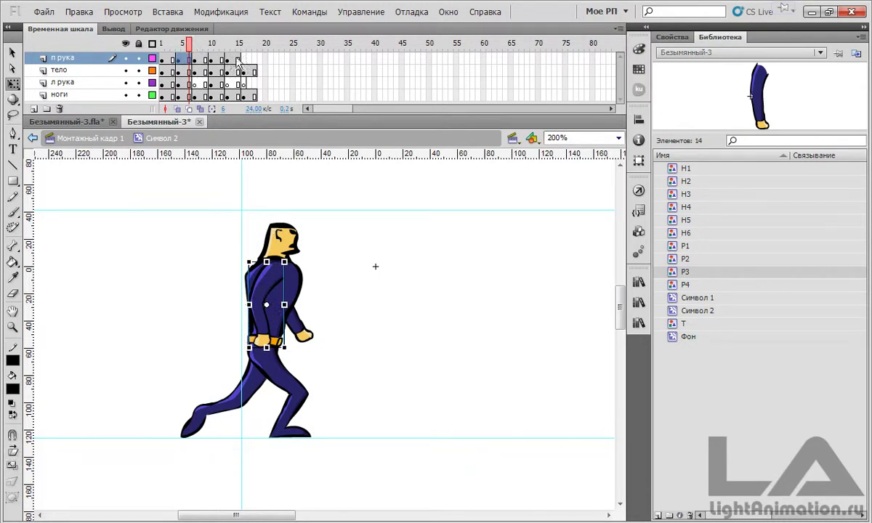
click(244, 60)
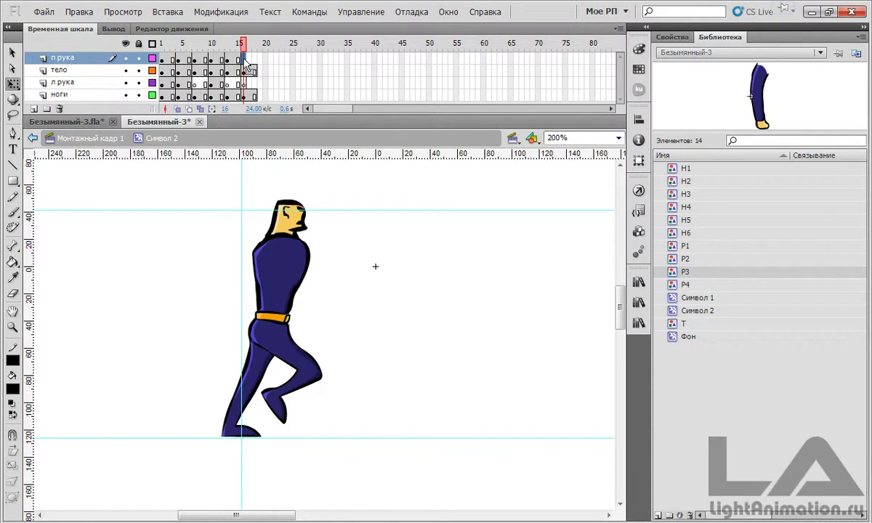
drag(246, 62, 274, 259)
key(ctrl+v)
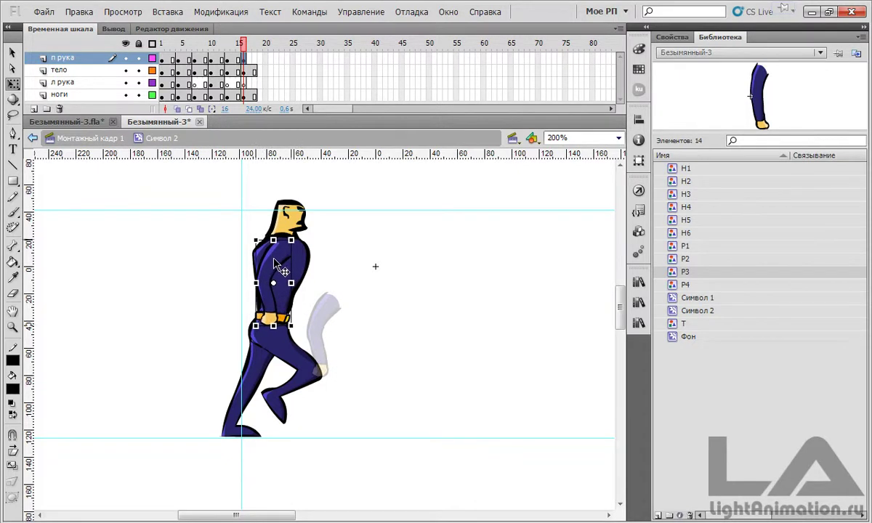
click(388, 282)
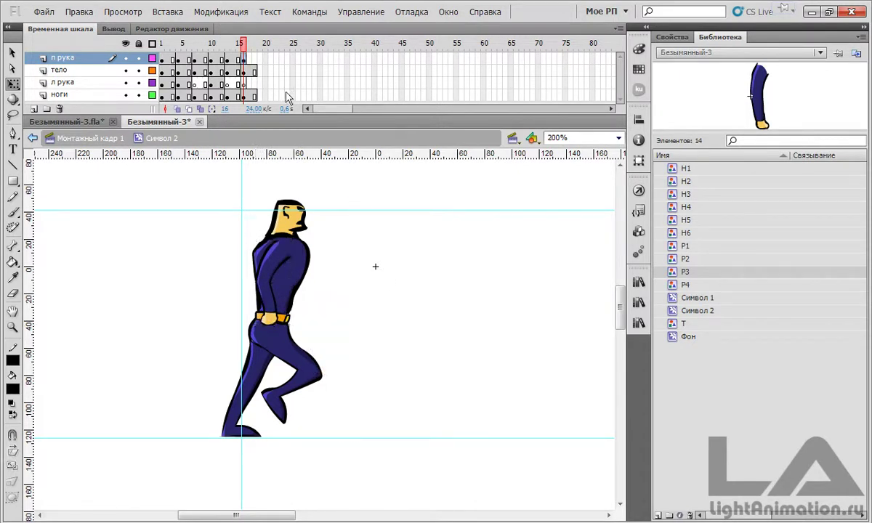
click(255, 60)
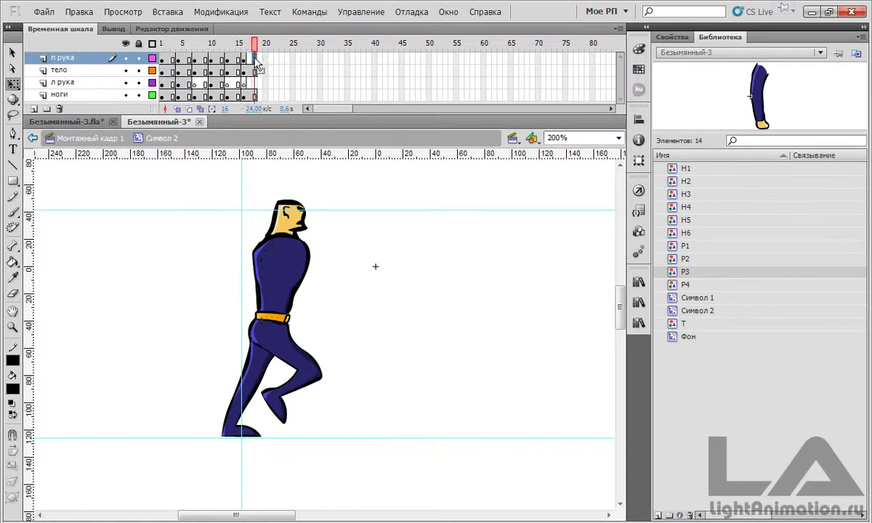
key(F6)
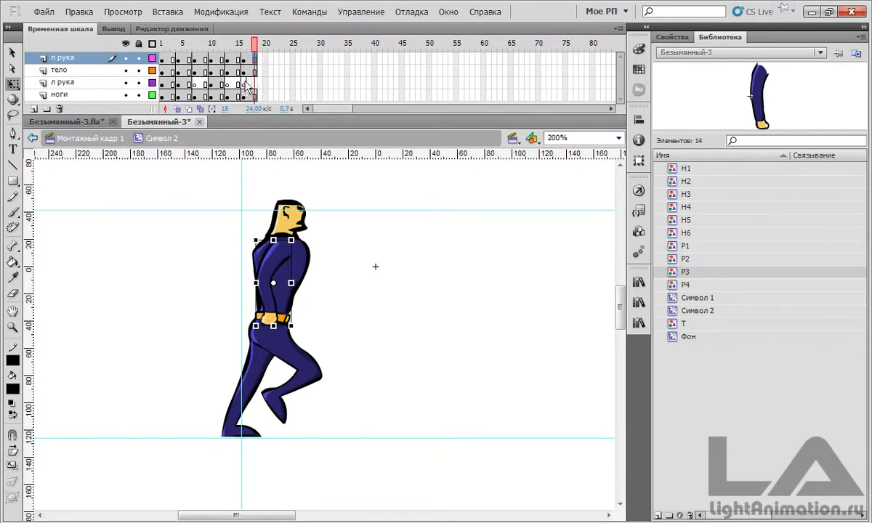
Place the arm copied from frame 4 of л рука behind the torso in frame 16 and extend the layer to frame 18
click(246, 84)
drag(239, 49, 178, 50)
click(178, 82)
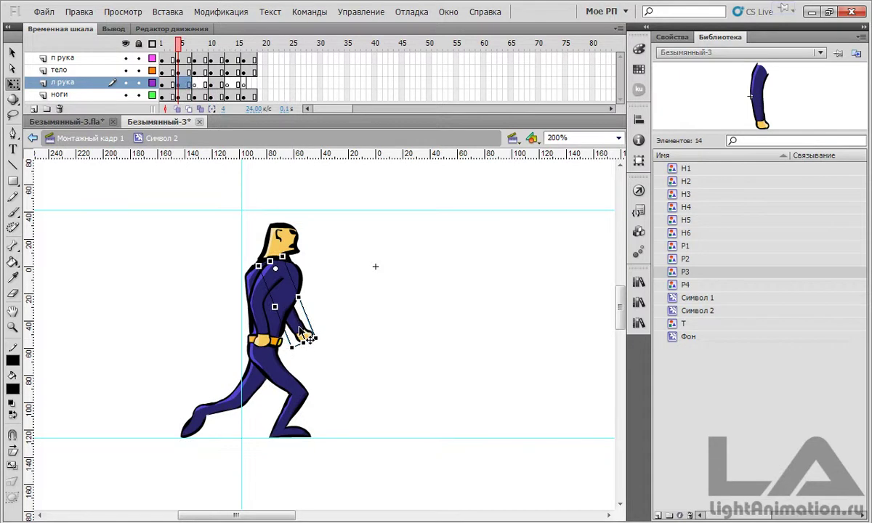
click(244, 84)
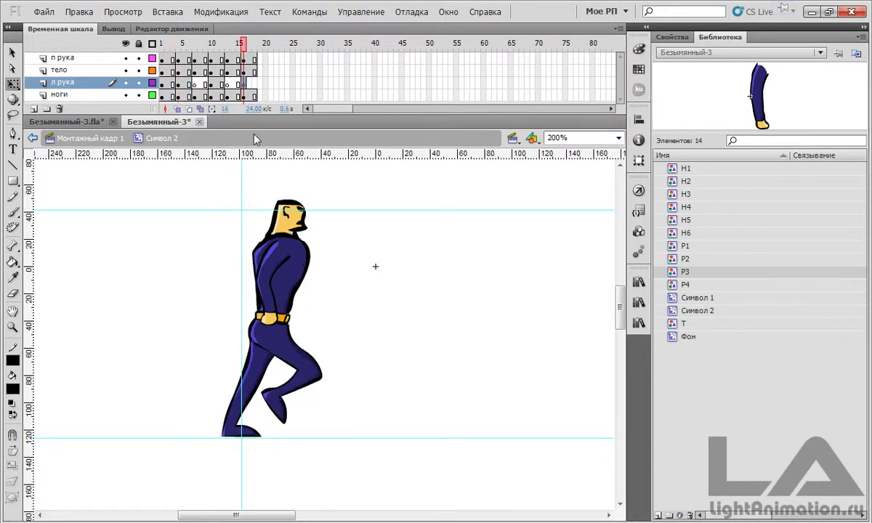
key(ctrl+shift+v)
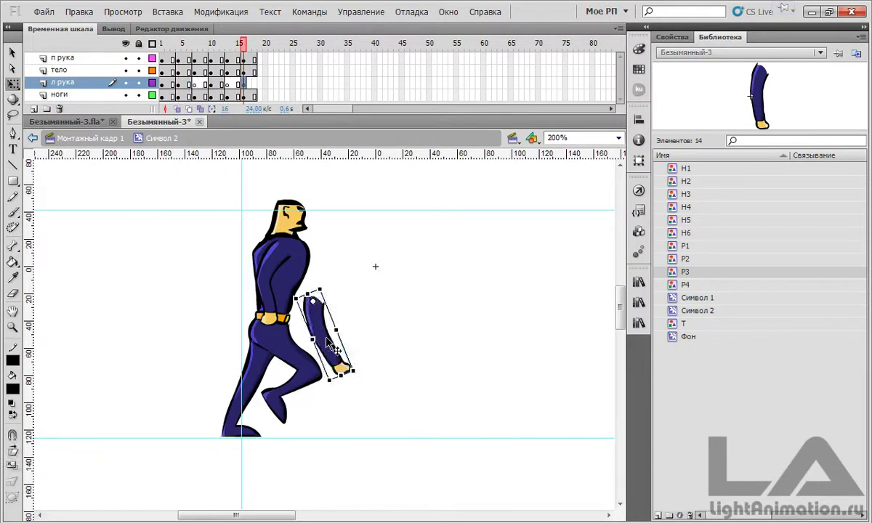
drag(324, 335, 290, 289)
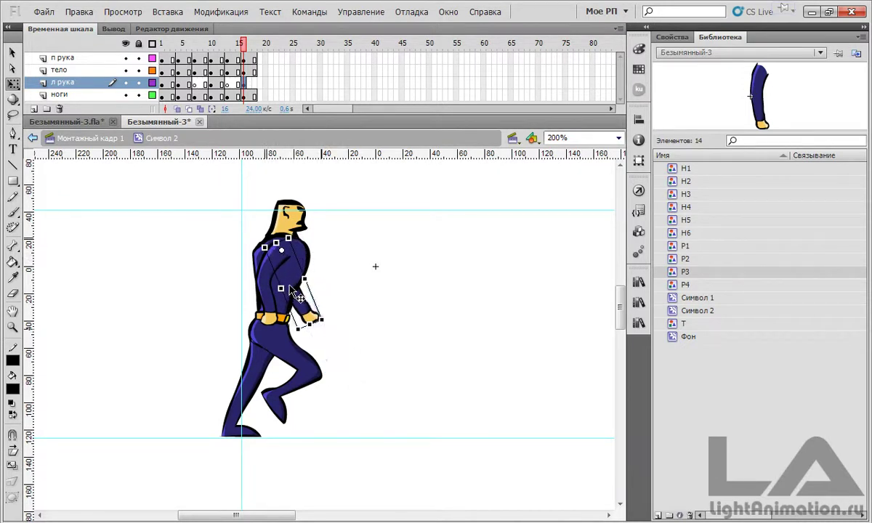
click(257, 84)
key(ctrl+shift+v)
Play through the early poses and nudge the whole figure in the frame 7 pose slightly to the left
click(249, 44)
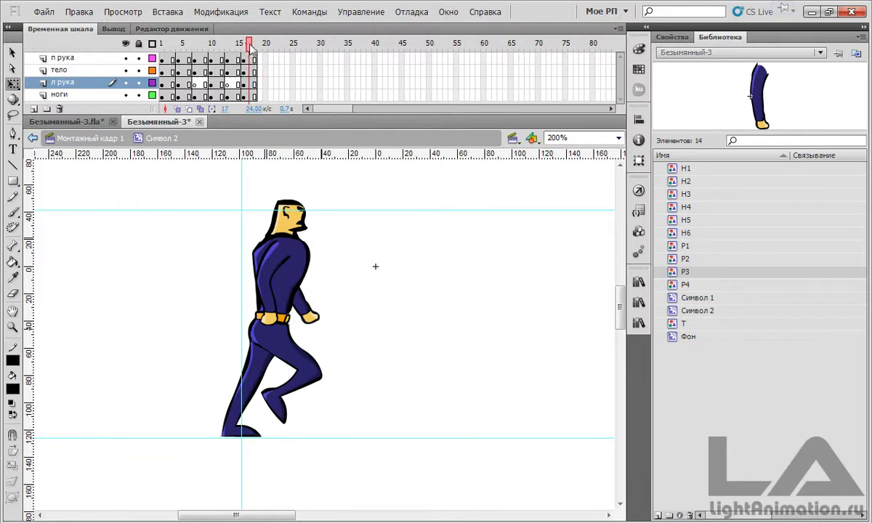
click(174, 44)
click(179, 44)
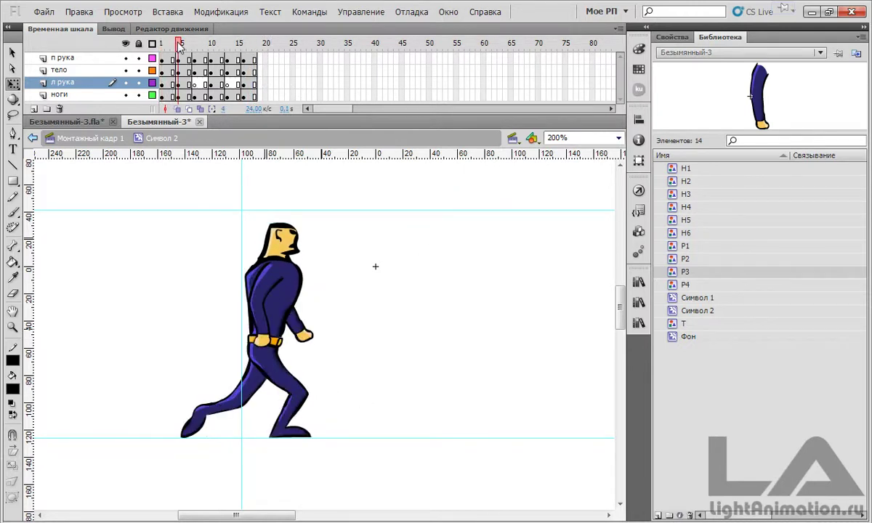
drag(181, 42, 196, 44)
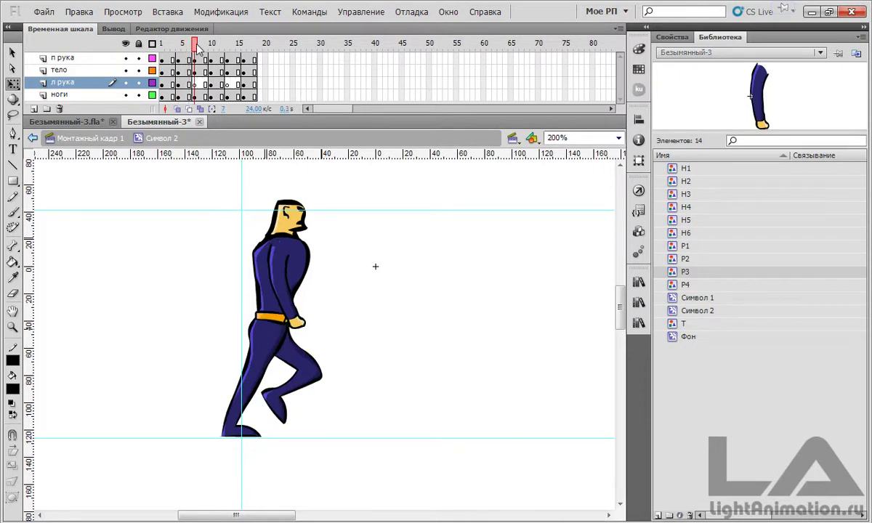
drag(194, 173, 332, 422)
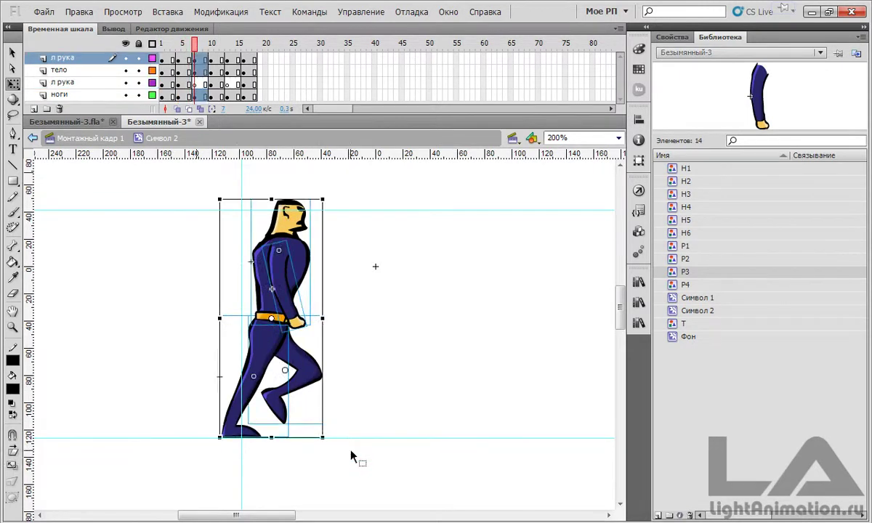
key(Left)
key(Left)
key(Left)
key(Left)
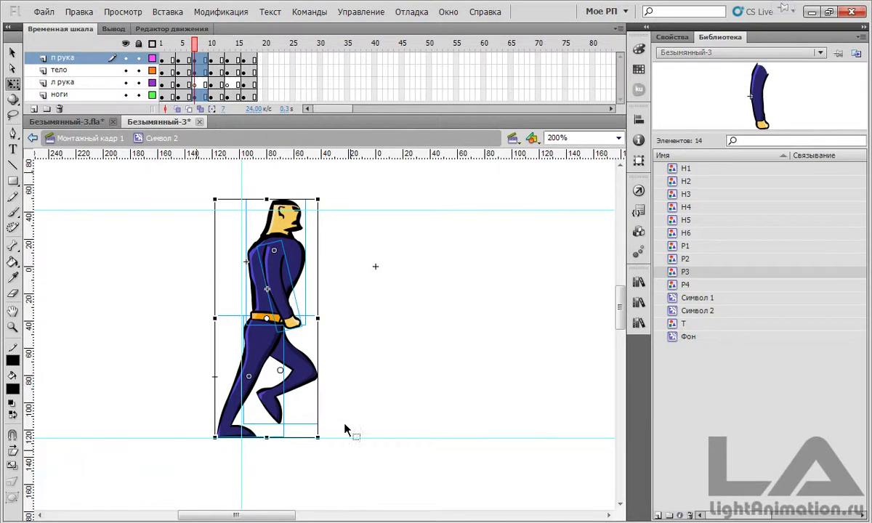
Compare the frame 7 pose with frame 10 and nudge the entire frame 7 figure one more pixel left
click(211, 45)
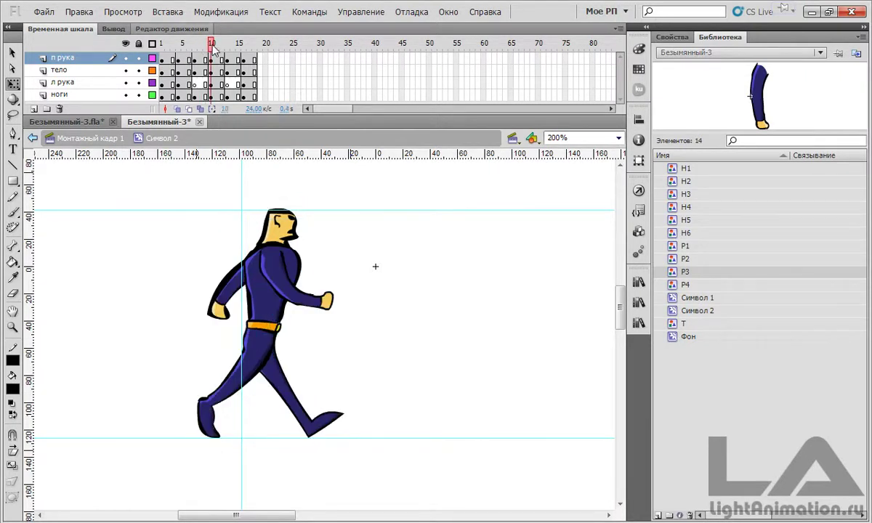
mouse_move(210, 45)
mouse_down()
mouse_move(181, 45)
mouse_move(194, 46)
mouse_up()
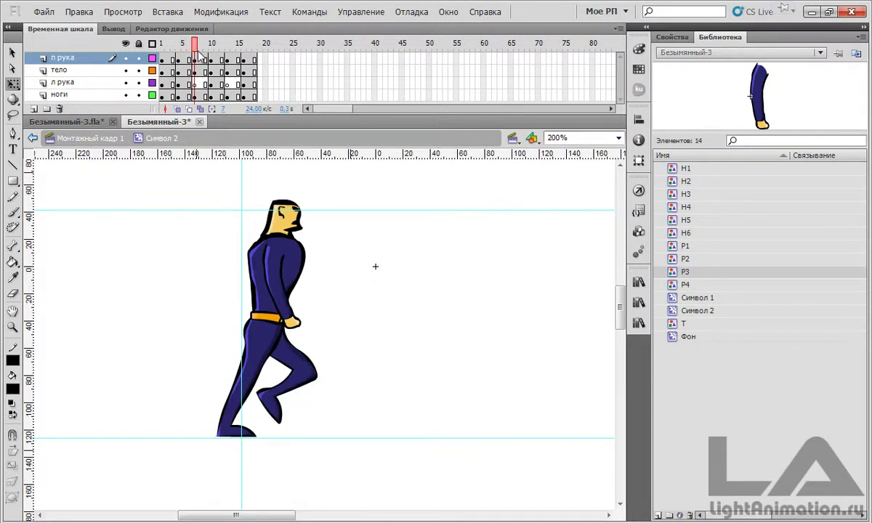
drag(182, 191, 367, 462)
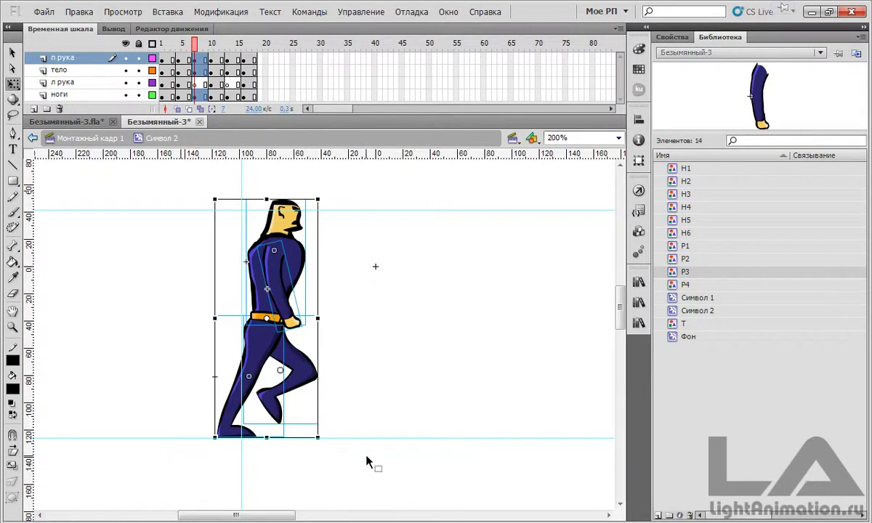
key(Left)
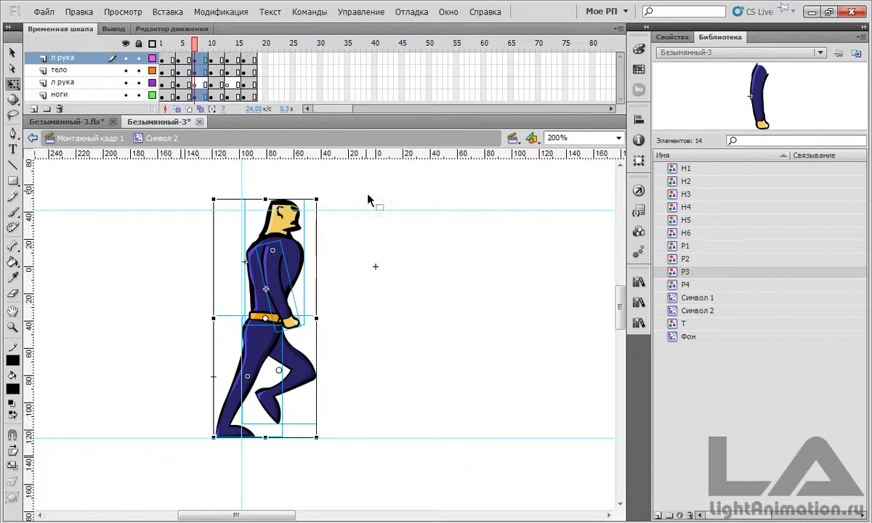
Select all body parts in the frame 10 pose and nudge them two pixels to the right
drag(199, 49, 211, 47)
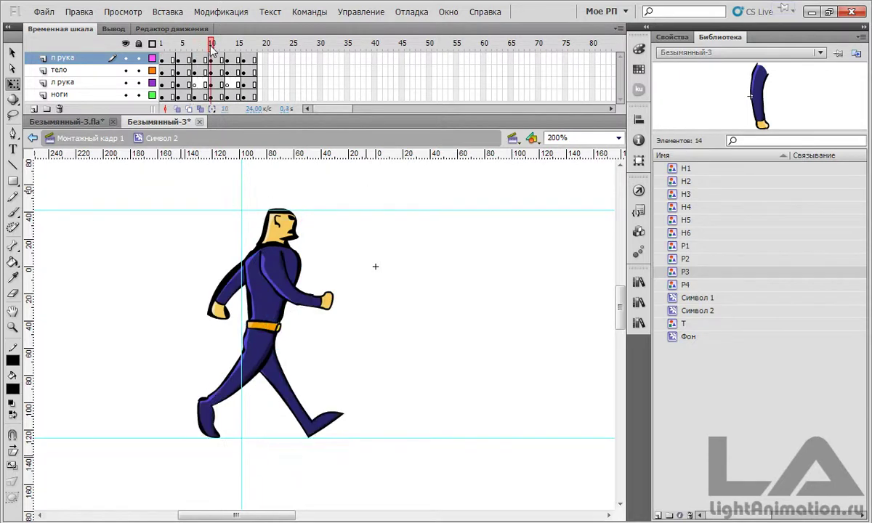
drag(169, 187, 420, 460)
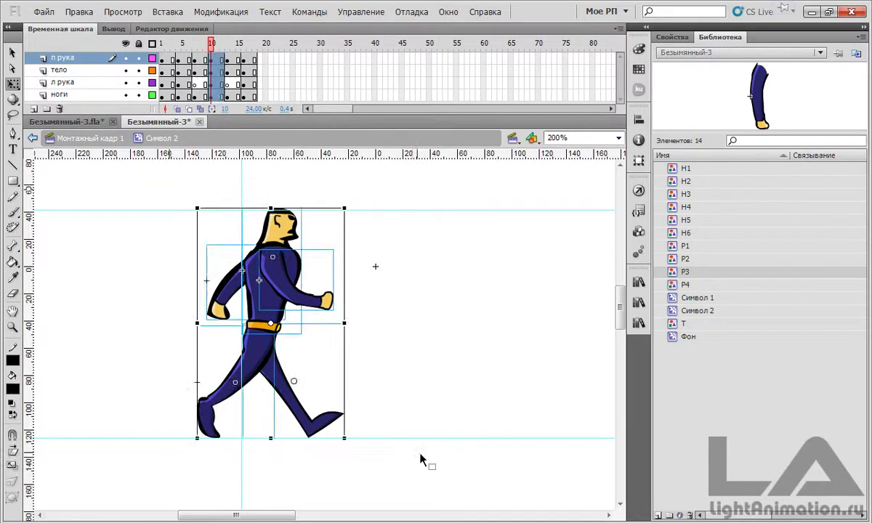
key(Right)
key(Right)
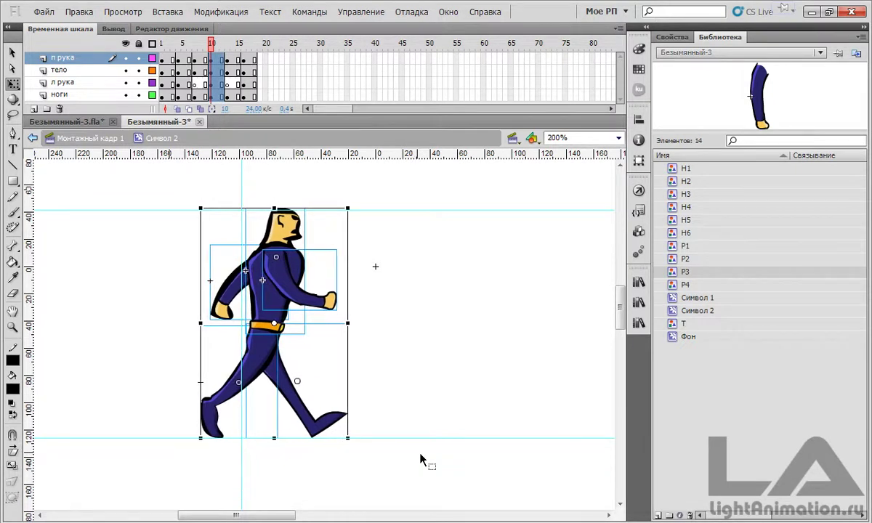
Select the whole figure in the frame 13–15 pose and nudge it two pixels to the right
click(218, 47)
drag(221, 48, 233, 47)
drag(145, 215, 409, 480)
key(Right)
key(Right)
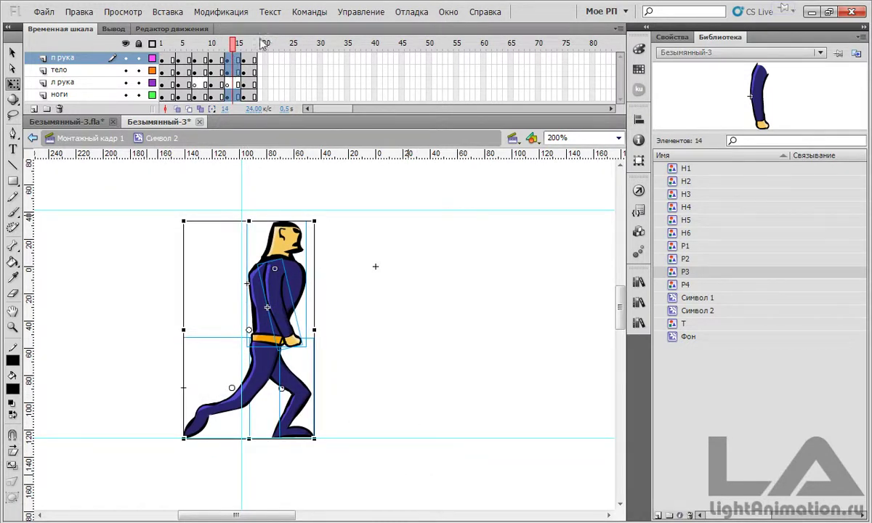
Nudge the whole figure in the frame 16–18 pose slightly left and check the transition from the preceding pose
drag(231, 45, 258, 62)
drag(172, 201, 453, 479)
key(Left)
key(Left)
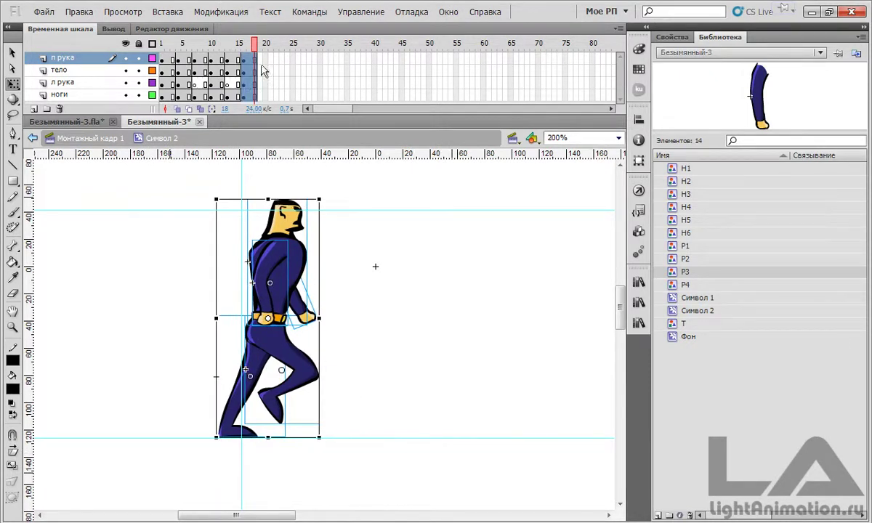
click(237, 45)
drag(238, 47, 258, 62)
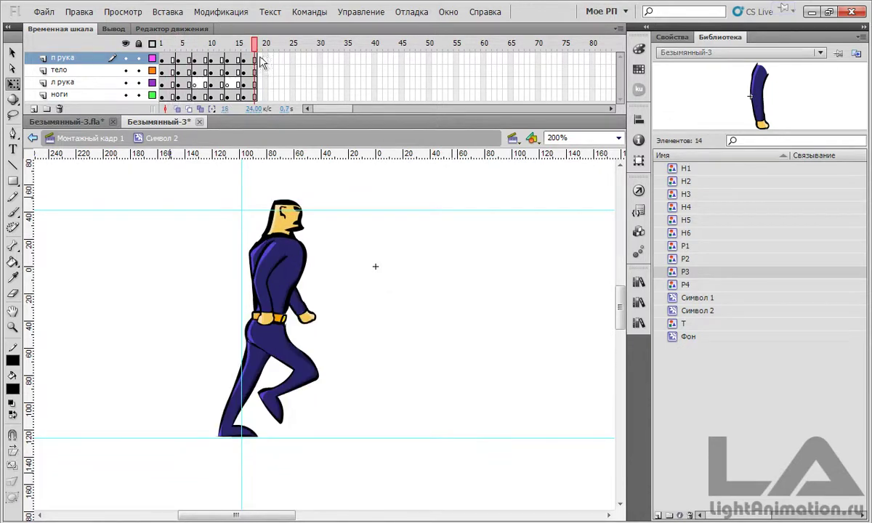
Add a new layer named "тень" beneath the "ноги" layer
click(33, 109)
scroll(74, 62, down, 1)
scroll(79, 70, up, 1)
drag(63, 53, 69, 101)
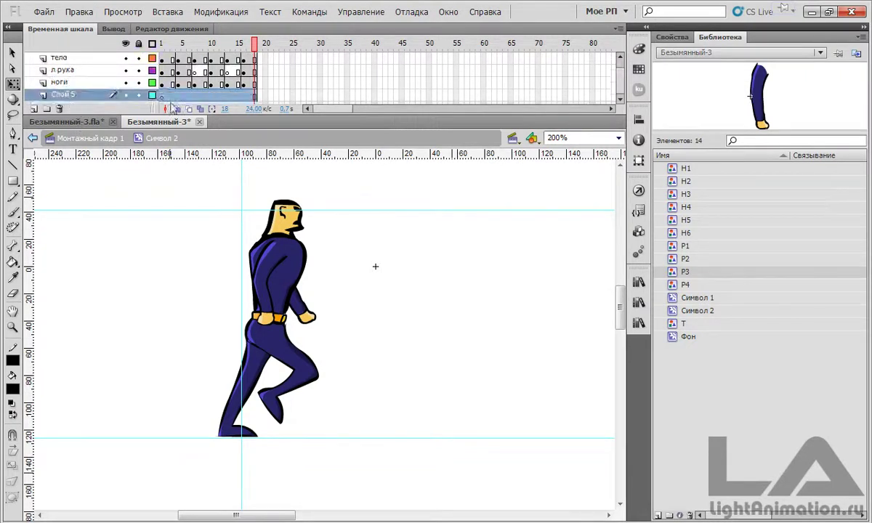
double_click(63, 95)
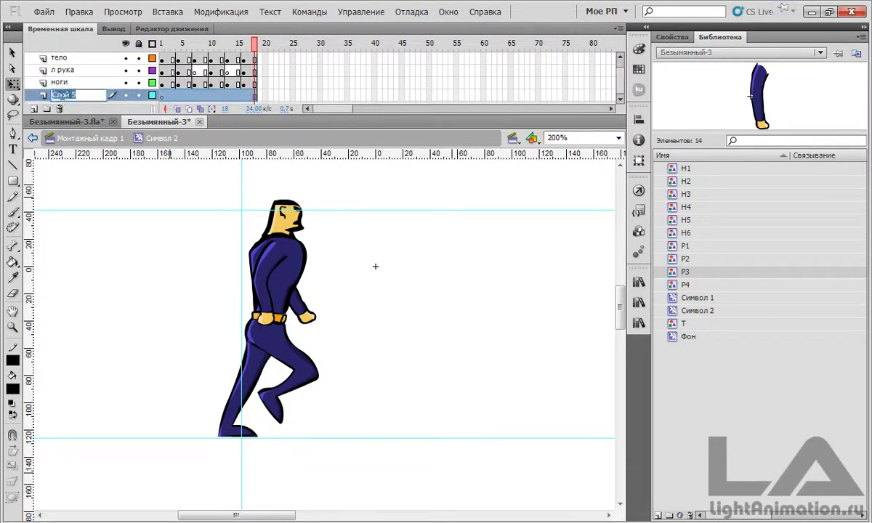
text(тень)
On frame 1 of the "тень" layer, draw a flat black ellipse without a stroke beneath the walking figure's feet
click(161, 44)
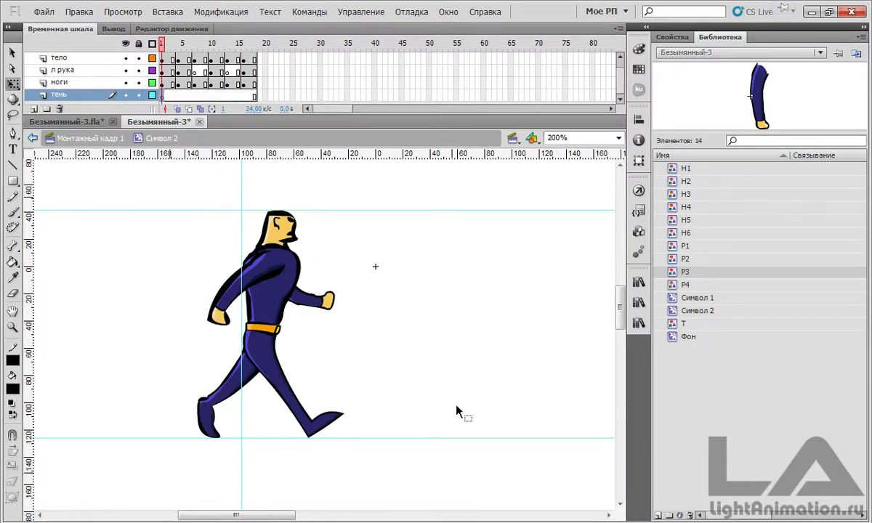
click(13, 182)
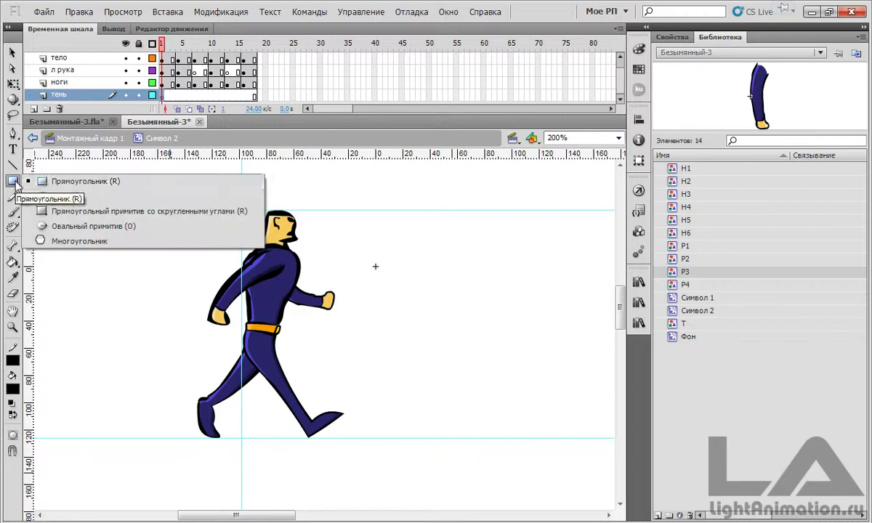
click(51, 195)
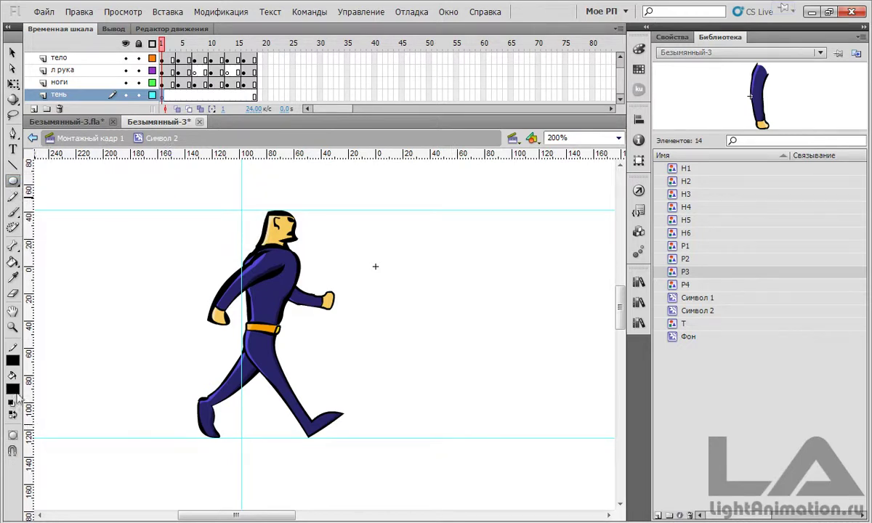
click(13, 359)
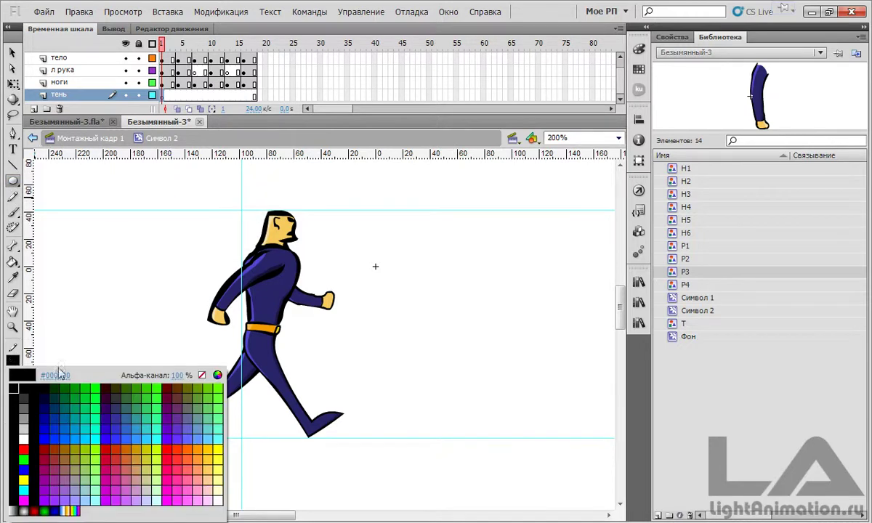
click(202, 375)
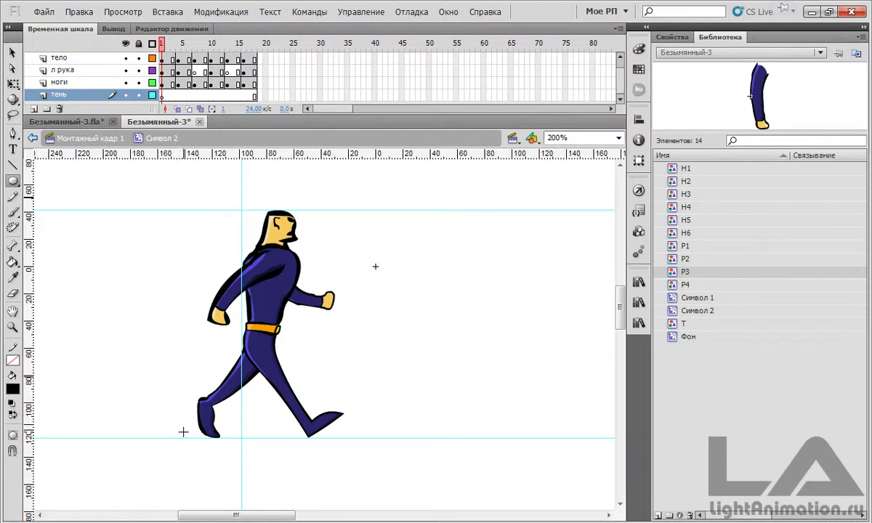
drag(178, 425, 350, 453)
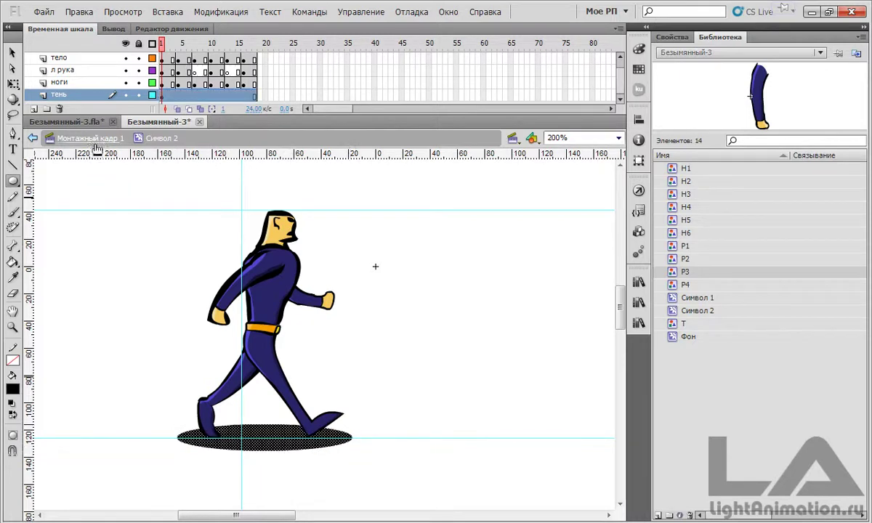
Narrow the shadow ellipse from both ends to about 116.5 px wide so it spans the feet in frame 1
click(12, 85)
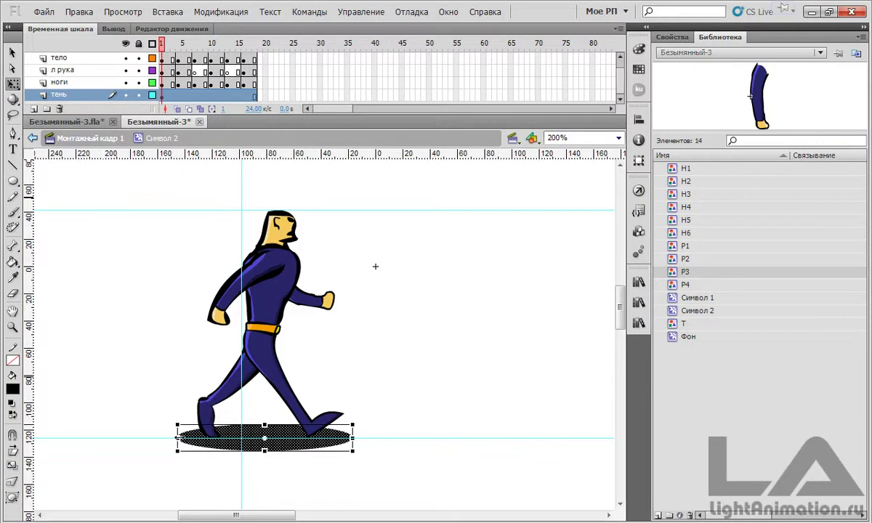
drag(178, 439, 188, 438)
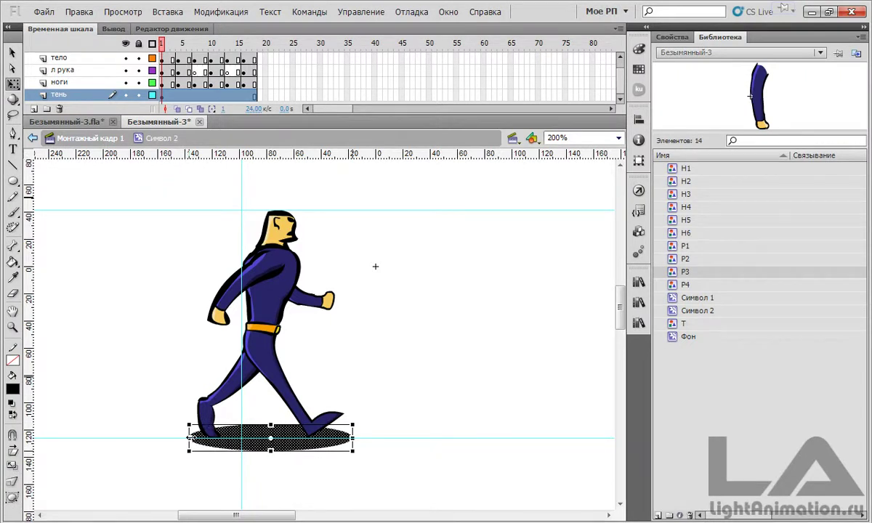
drag(354, 438, 349, 438)
click(343, 464)
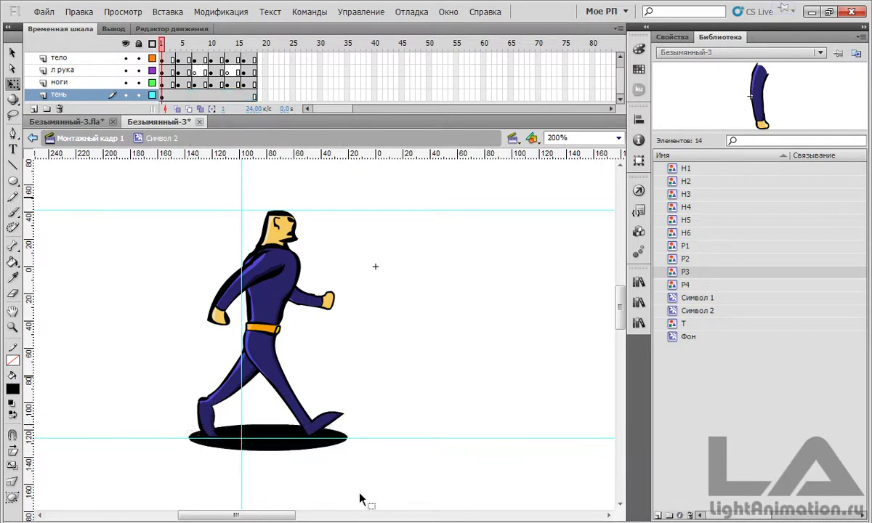
Convert the shadow ellipse into a movie clip symbol
click(268, 451)
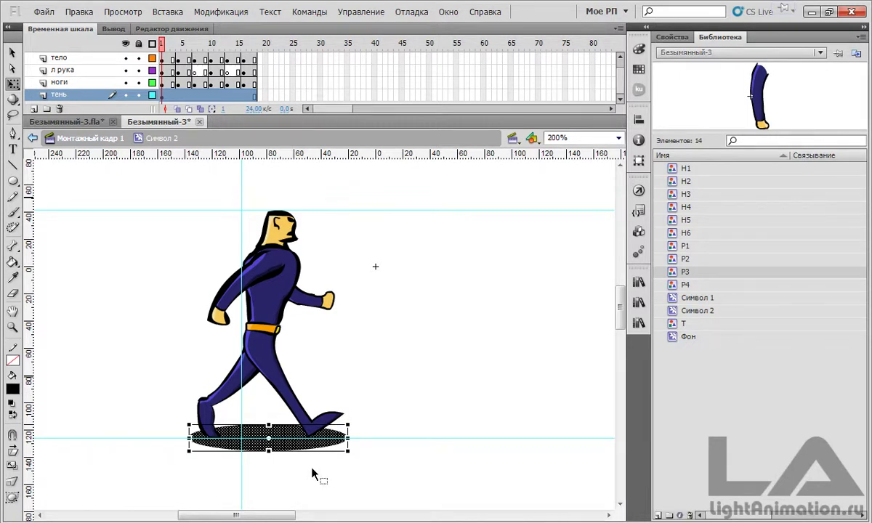
key(F8)
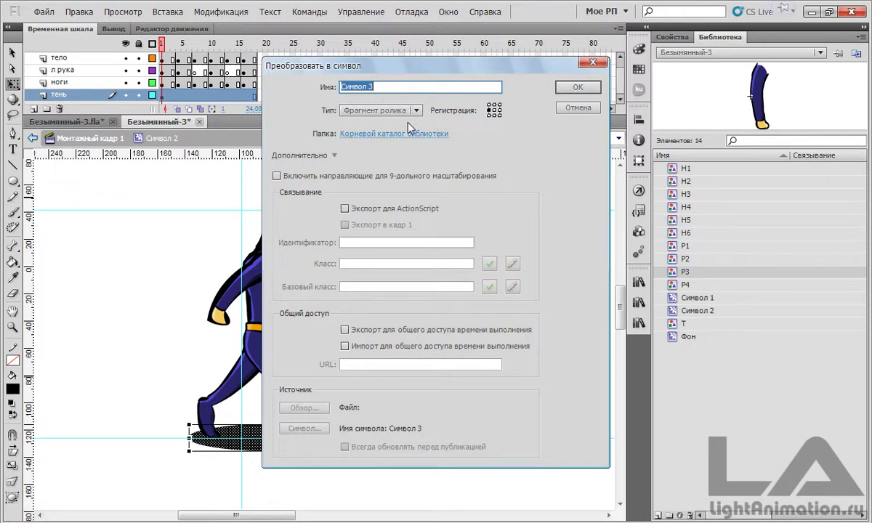
click(578, 88)
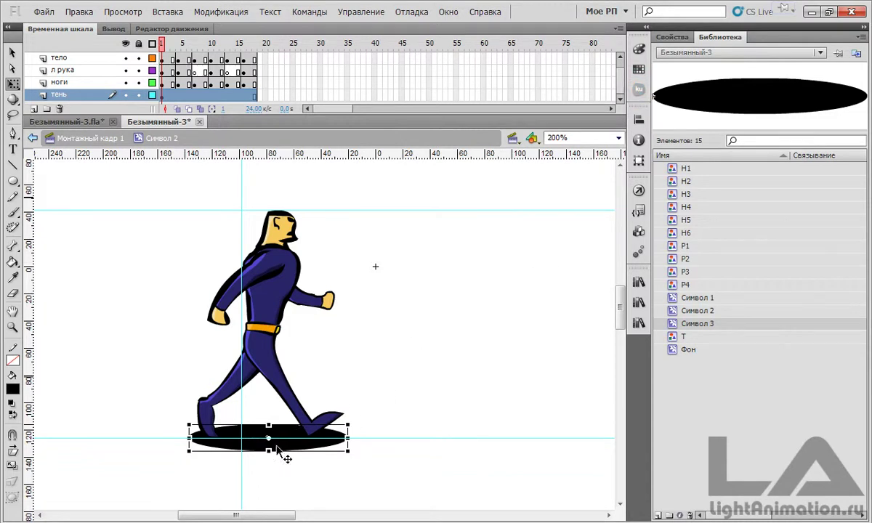
Apply an alpha color effect of 70% to the shadow instance
click(671, 36)
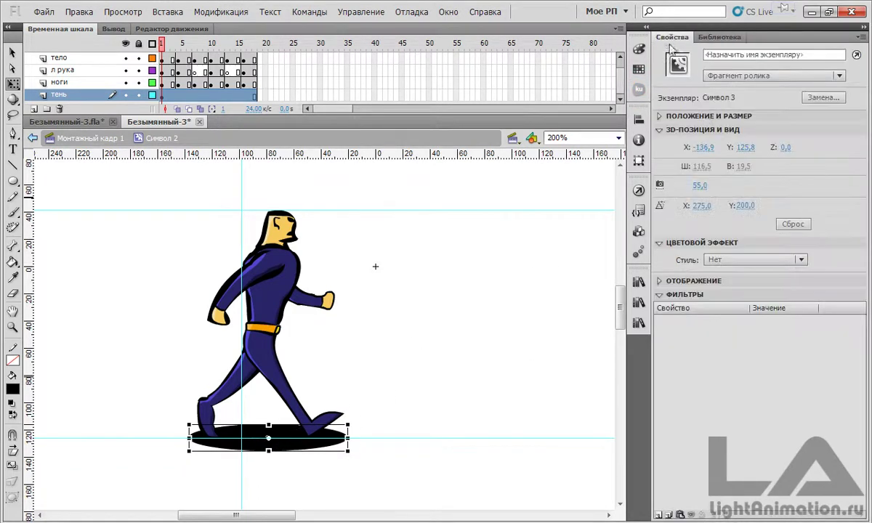
click(739, 261)
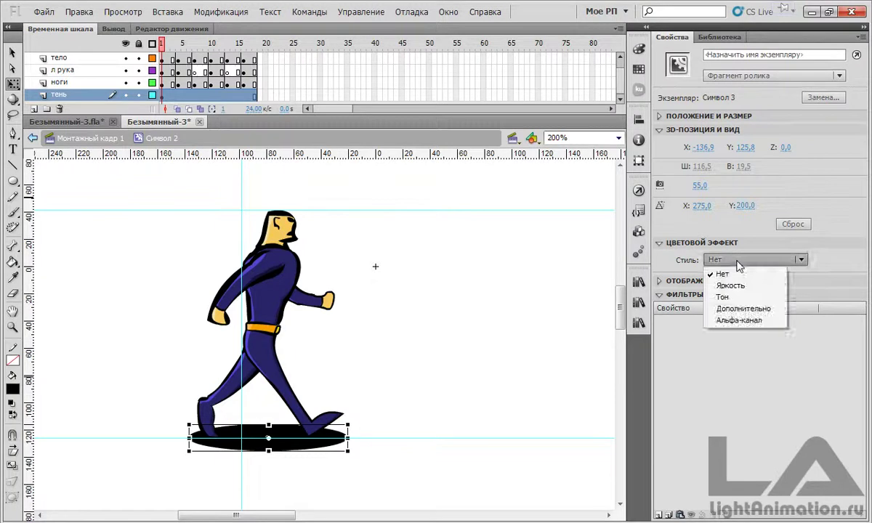
click(739, 320)
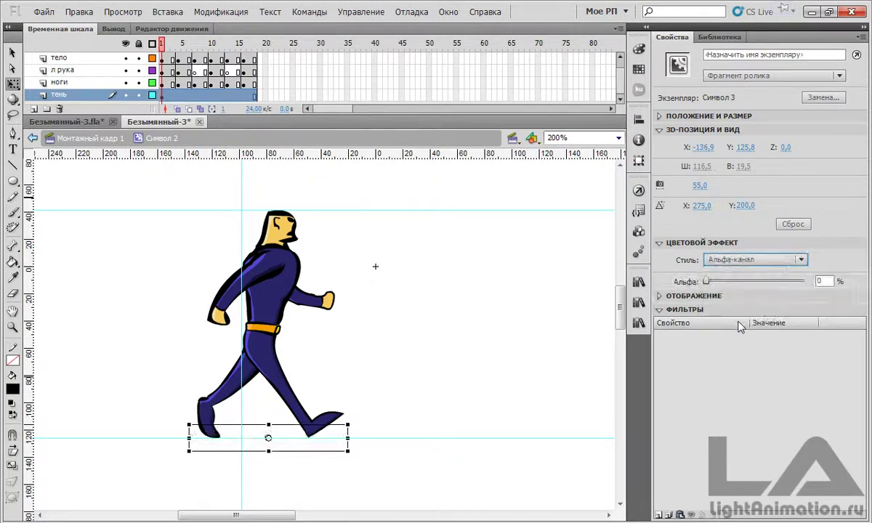
drag(712, 284, 775, 284)
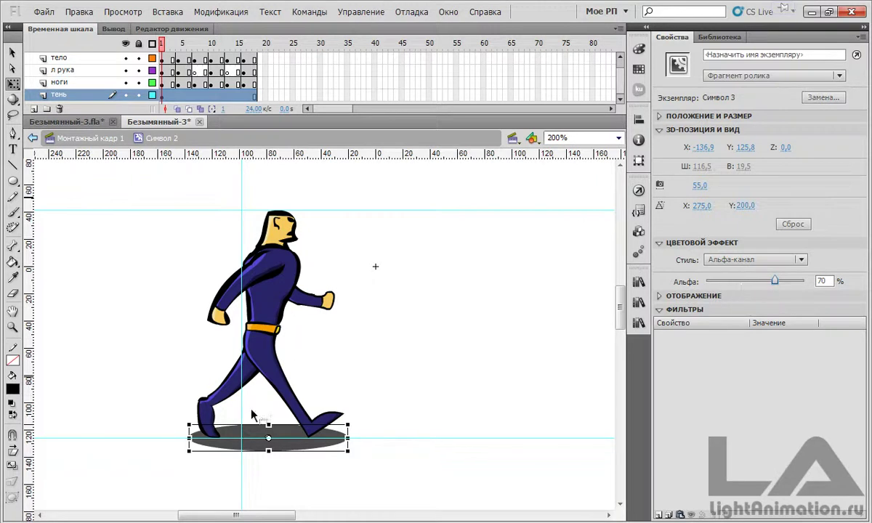
click(418, 445)
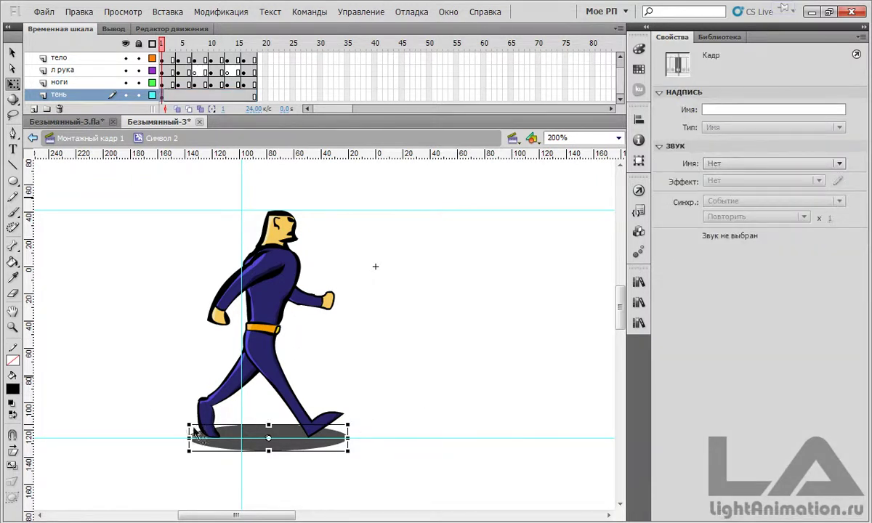
Add a shadow keyframe at frame 4, move the shadow 9 px left under the back foot and narrow it to about 101.5 px
click(179, 96)
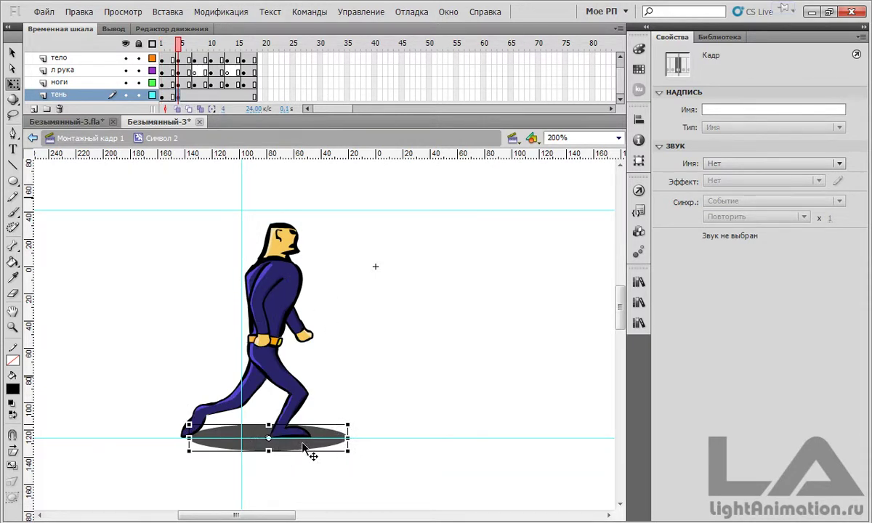
key(Left)
key(Left)
key(Left)
key(Left)
key(Left)
key(Left)
key(Left)
key(Left)
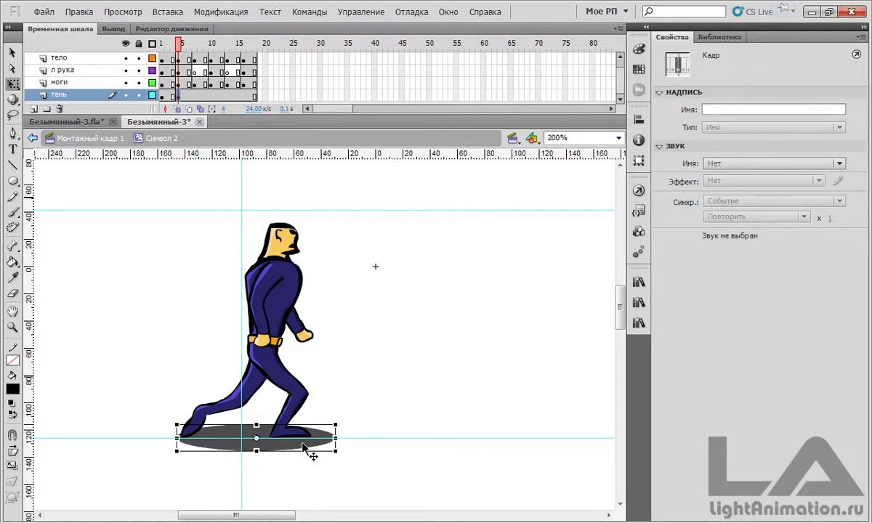
drag(336, 439, 317, 439)
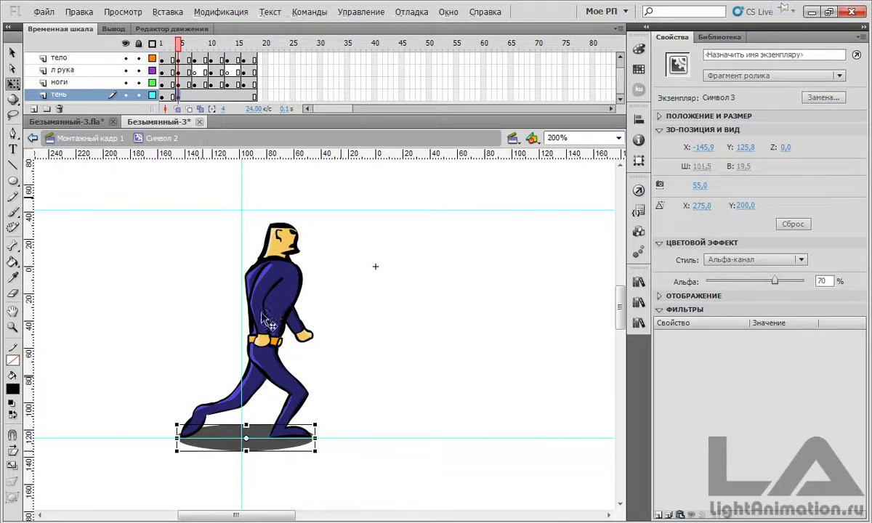
Add a shadow keyframe at frame 7, move the shadow about 25 px right to the standing foot and shorten its front end
click(195, 96)
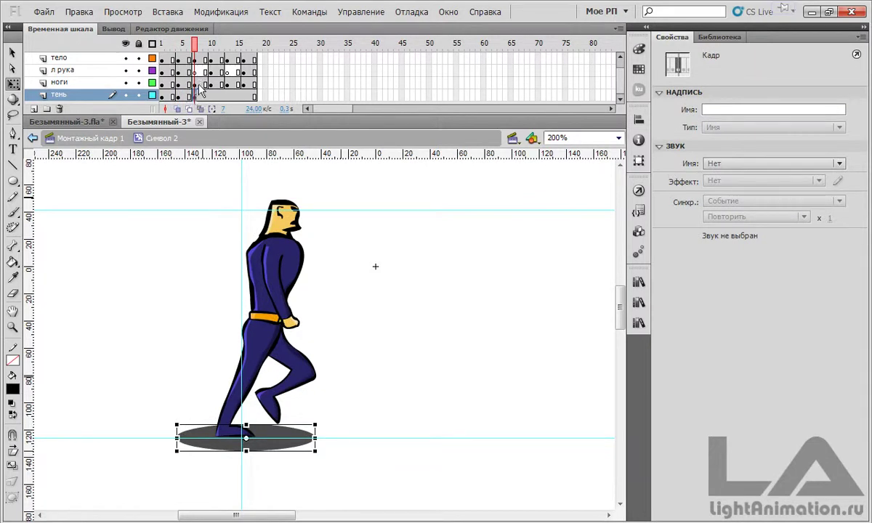
key(Right)
key(Right)
key(Right)
key(Right)
key(Right)
key(Right)
key(Right)
key(Right)
key(Right)
key(Right)
key(Right)
key(Right)
key(Right)
key(Right)
key(Right)
key(Right)
key(Right)
key(Right)
key(Right)
key(Right)
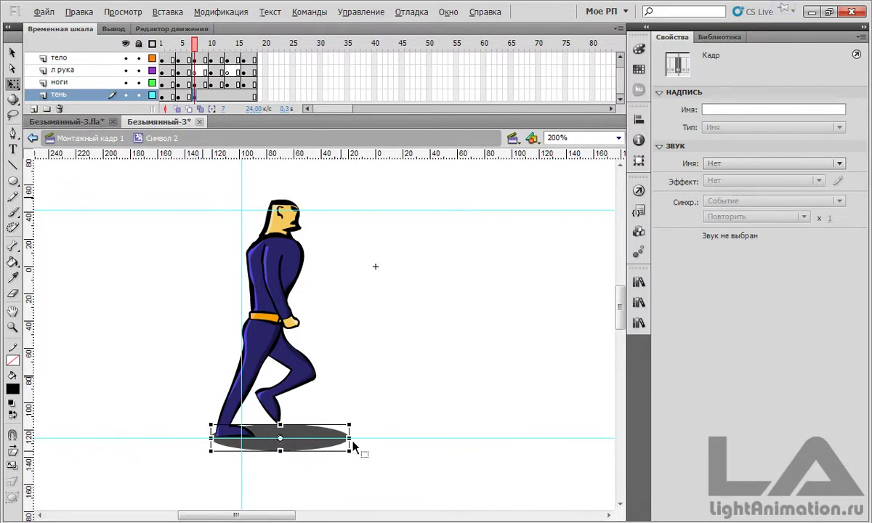
drag(350, 438, 294, 439)
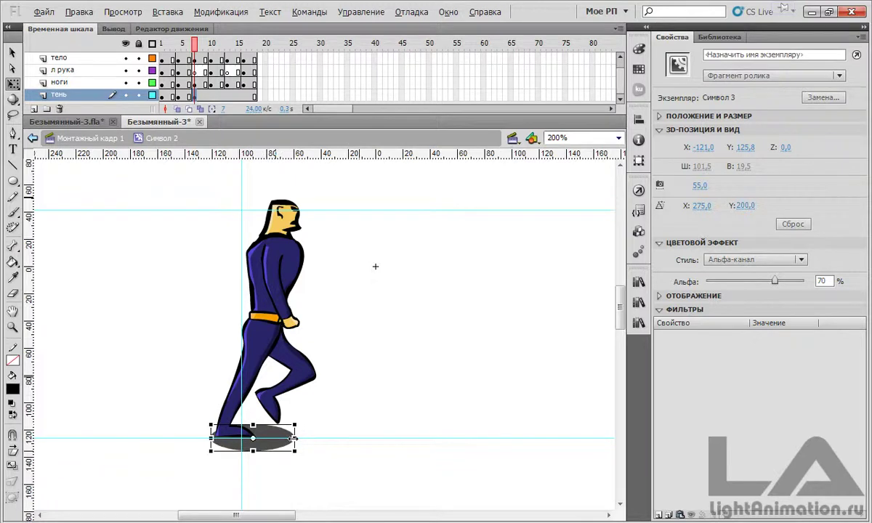
Add a shadow keyframe at frame 10 and widen the shadow at both ends to span the full stride
click(212, 97)
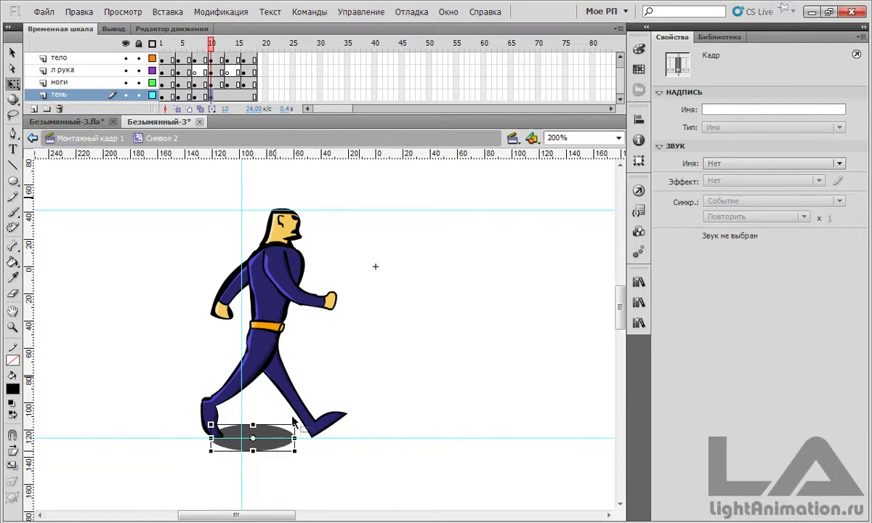
drag(211, 438, 196, 438)
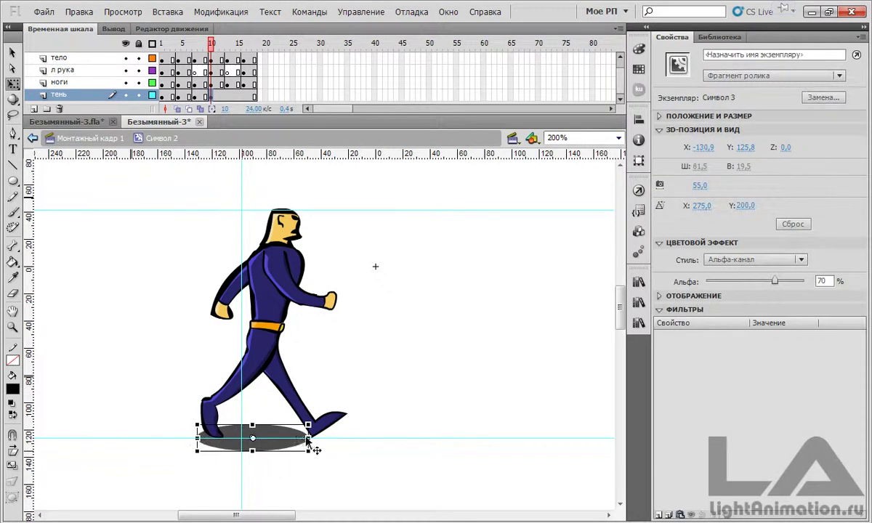
drag(308, 438, 345, 439)
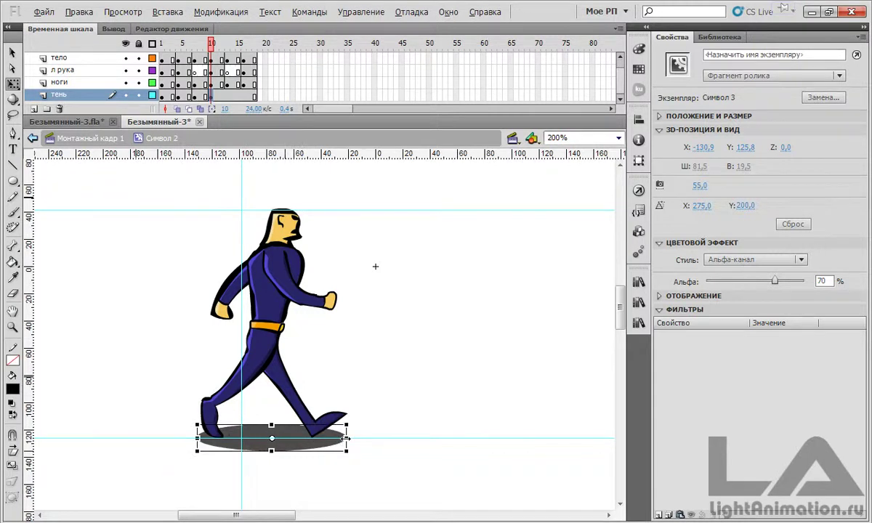
click(388, 474)
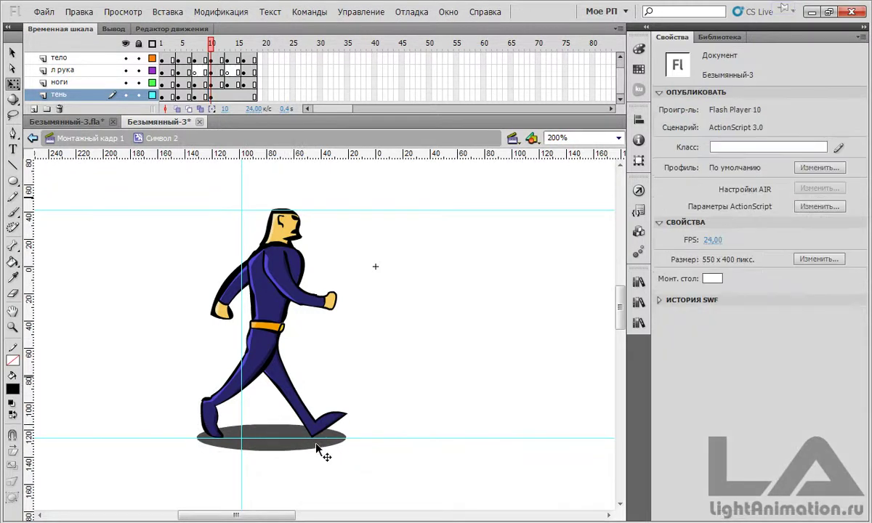
Add a shadow keyframe at frame 13, shift the shadow left to the back foot and shorten it to the front foot
click(227, 95)
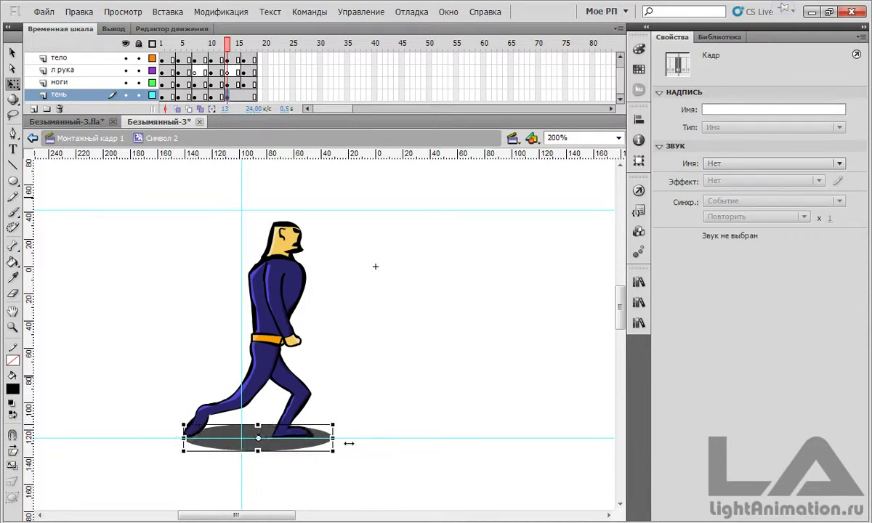
key(shift+Left)
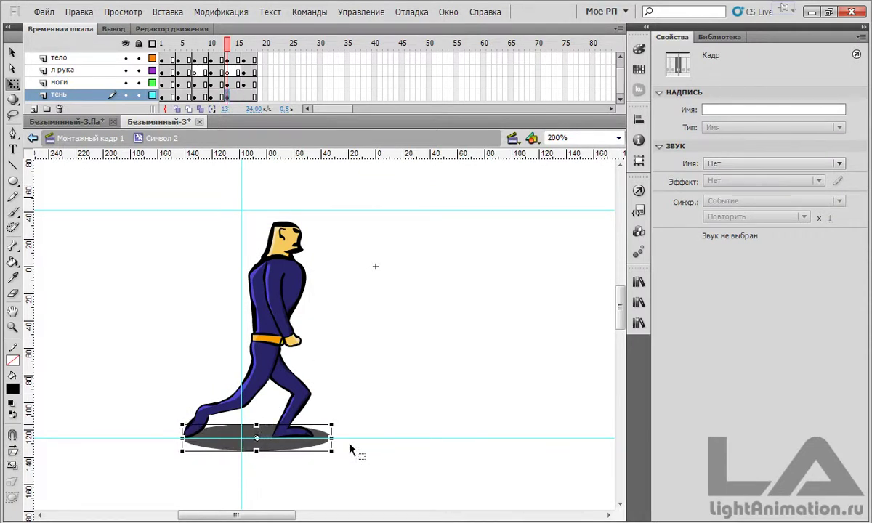
drag(332, 438, 318, 439)
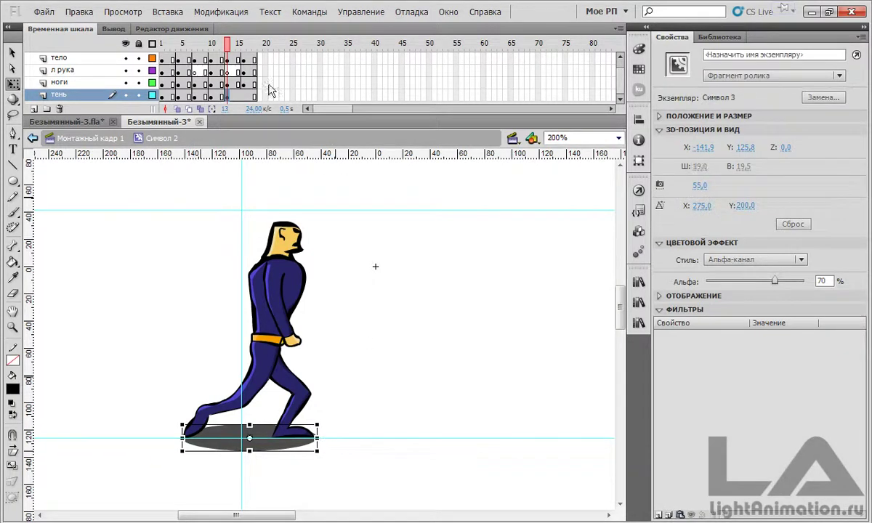
Add a shadow keyframe at frame 16, narrow the shadow to about 66 px and nudge it 7 px right under the standing foot
click(243, 97)
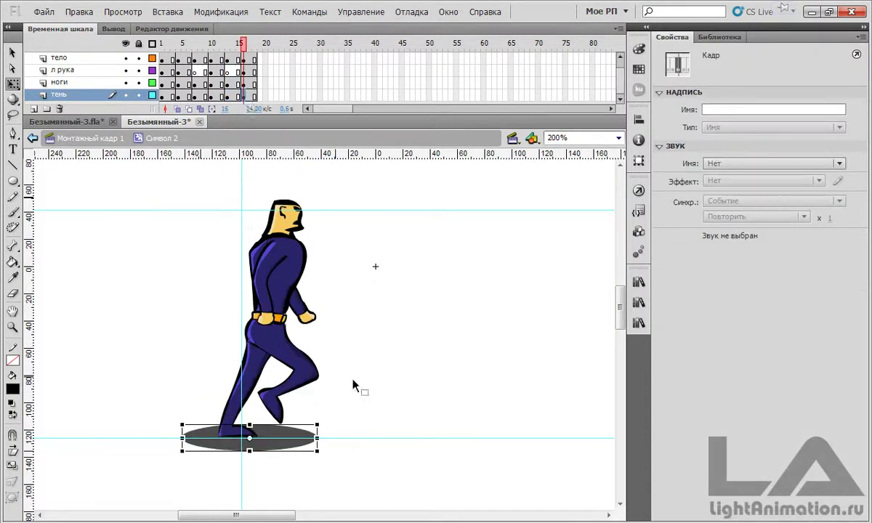
drag(182, 438, 205, 439)
key(Right)
key(Right)
key(Right)
key(Right)
key(Right)
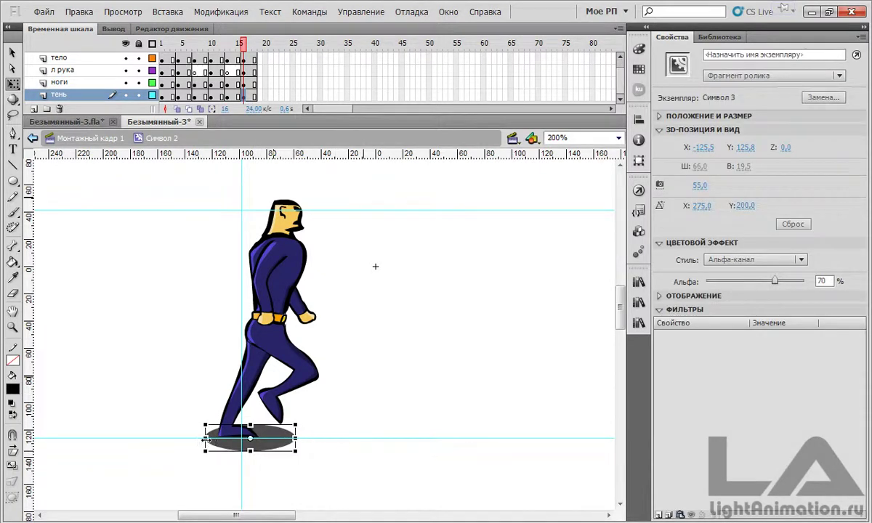
key(Right)
key(Right)
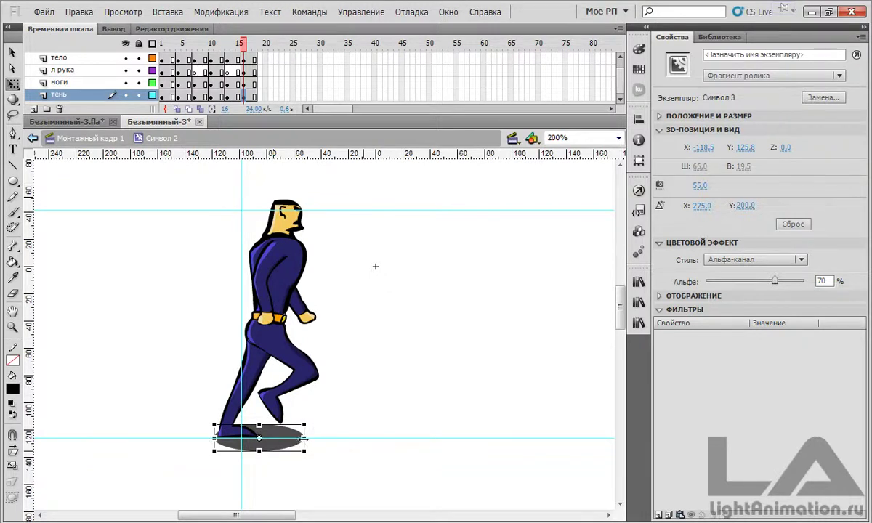
Narrow the frame 16 shadow from its front end to about 57.5 px and play through the walk cycle
drag(304, 439, 292, 439)
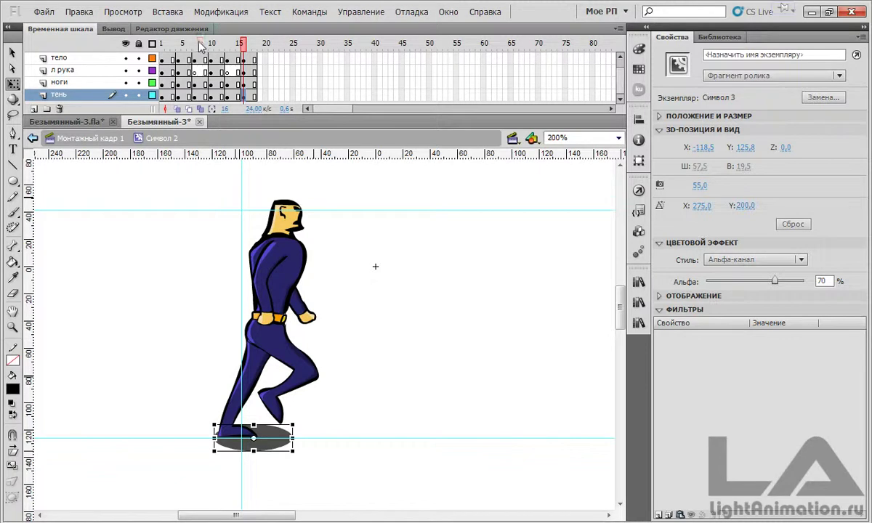
click(202, 45)
click(249, 45)
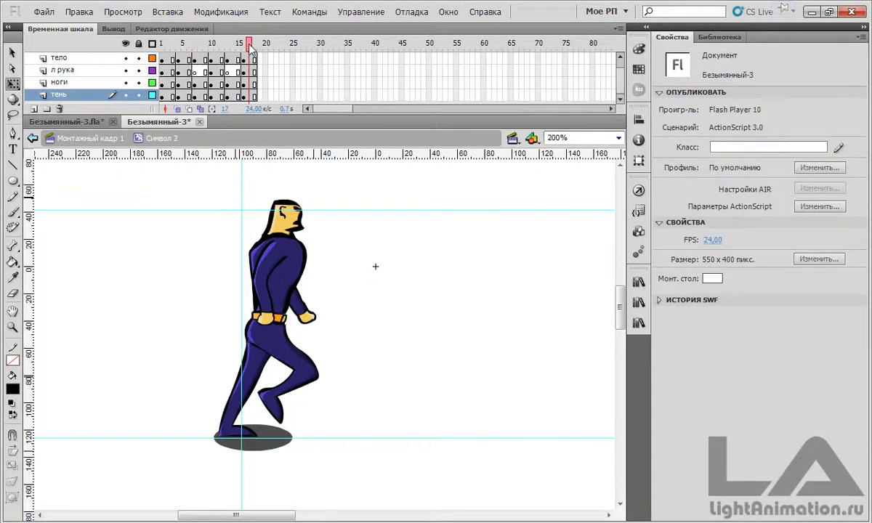
key(Return)
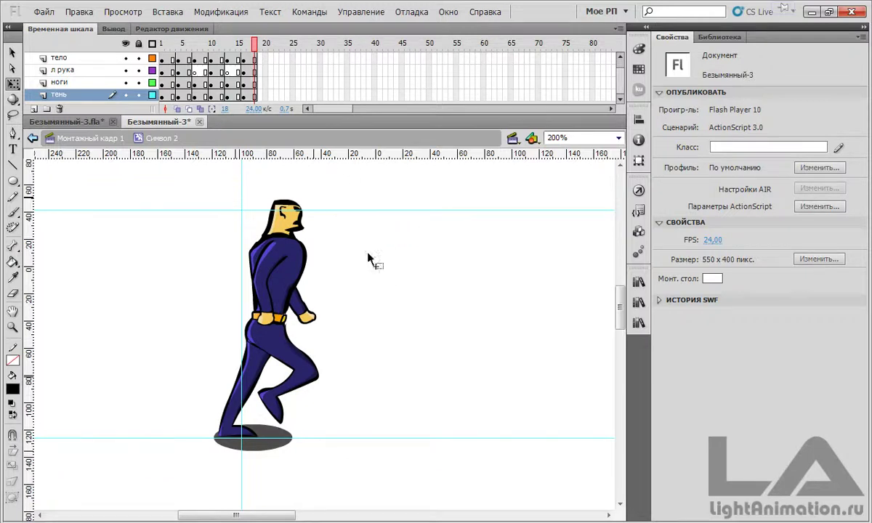
click(235, 45)
drag(235, 45, 167, 52)
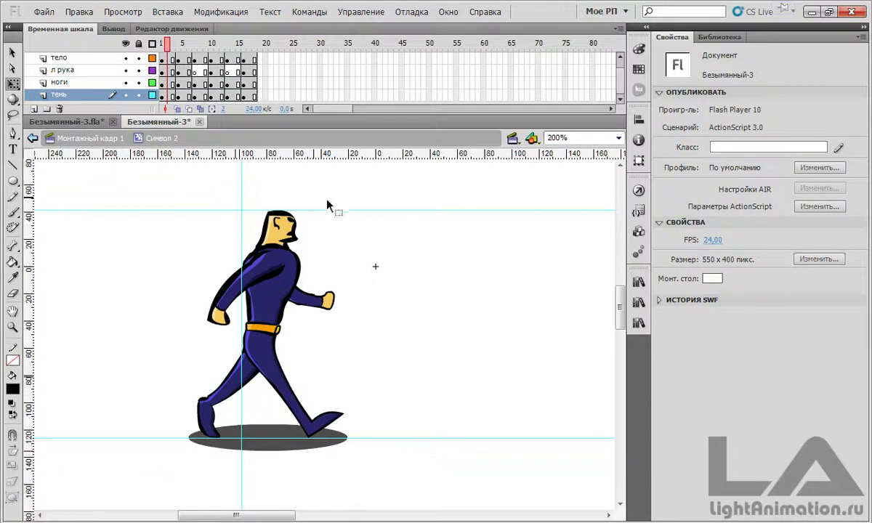
Return to the main scene Монтажный кадр 1 at frame 1 and show the grid over the stage
click(93, 139)
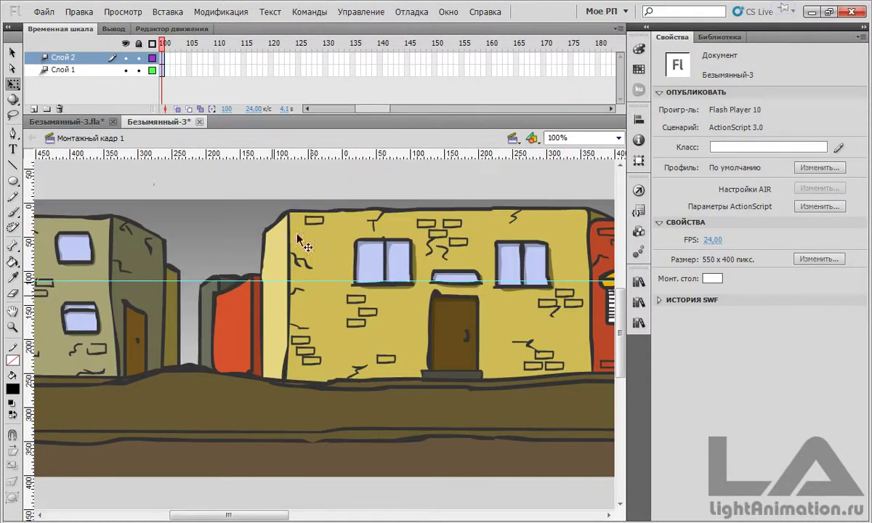
mouse_move(245, 520)
mouse_down()
mouse_move(188, 520)
mouse_move(252, 520)
mouse_up()
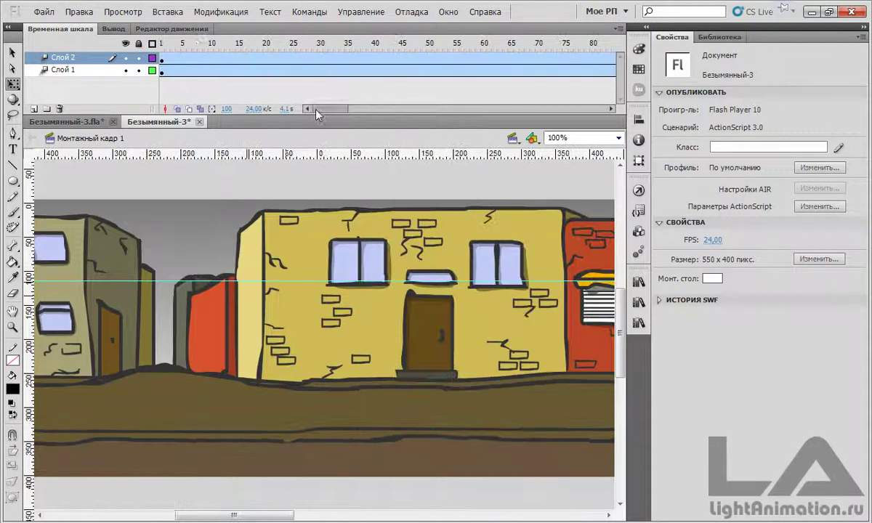
click(161, 45)
drag(415, 378, 273, 384)
right_click(111, 381)
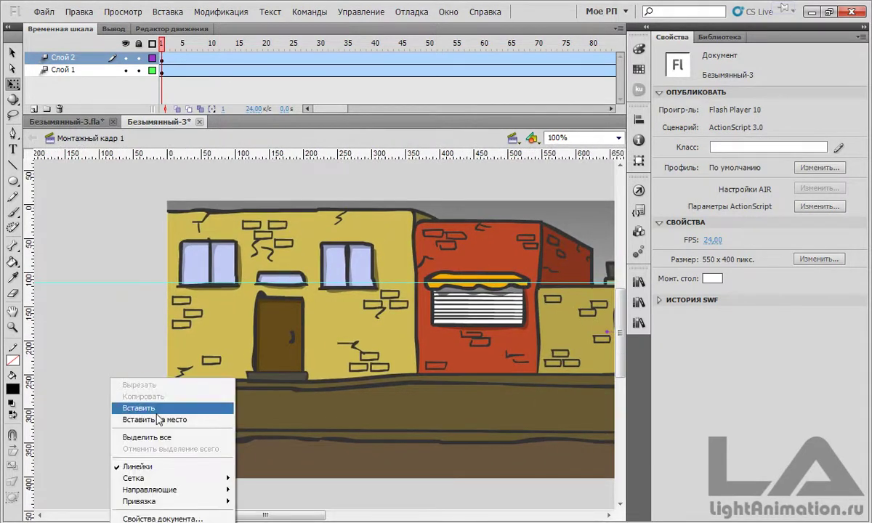
mouse_move(156, 477)
click(280, 478)
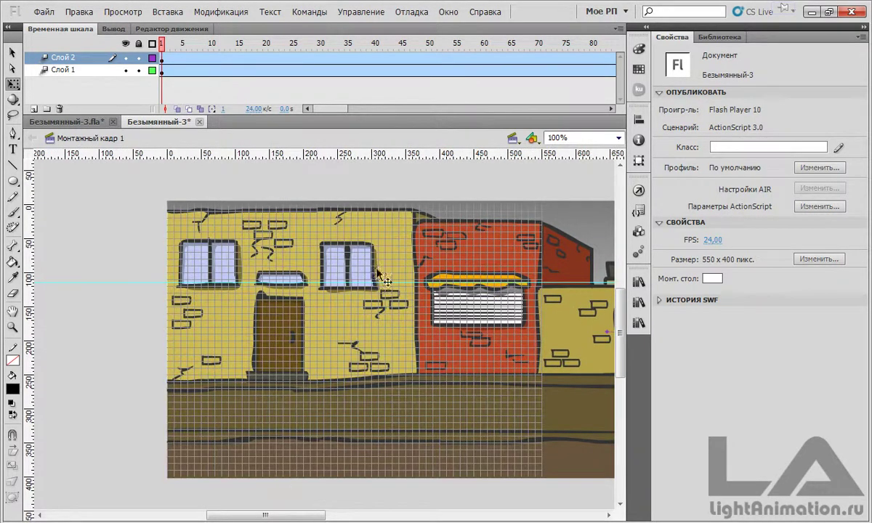
drag(260, 395, 222, 375)
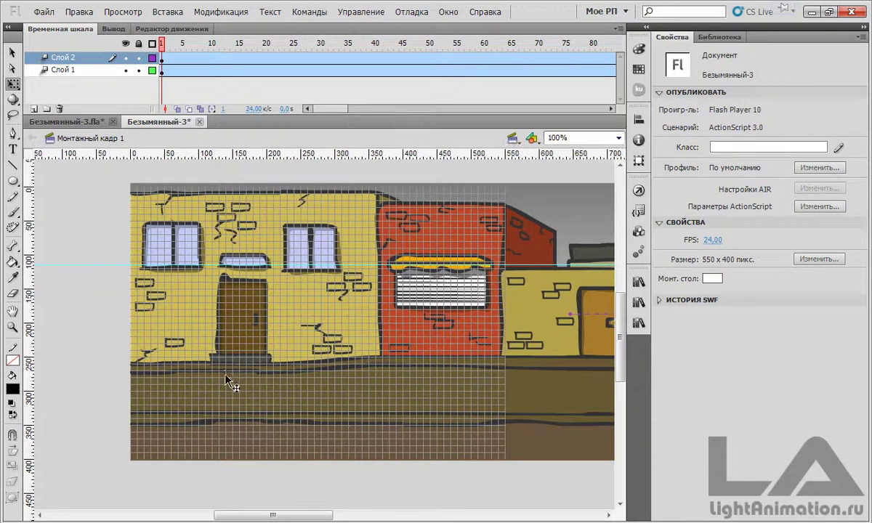
Add a new layer above Слой 2 and place Символ 2 on the street in front of the yellow house's door
click(34, 108)
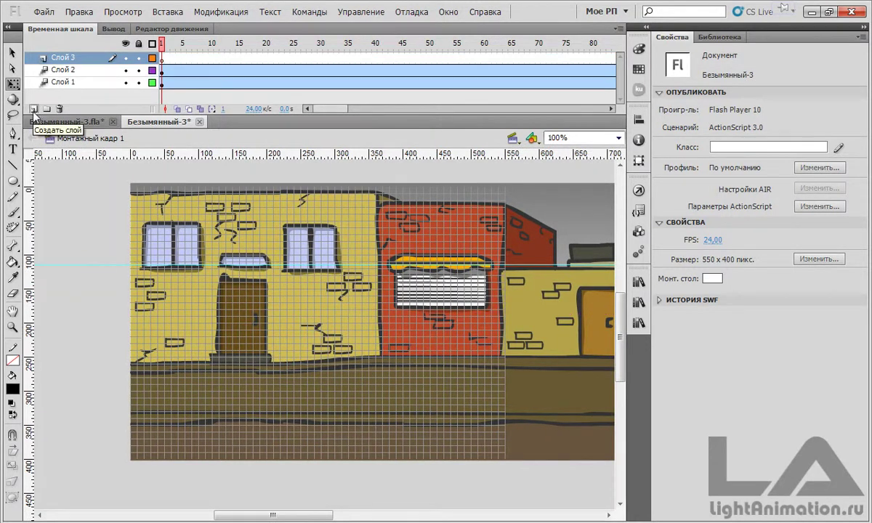
click(161, 58)
click(719, 37)
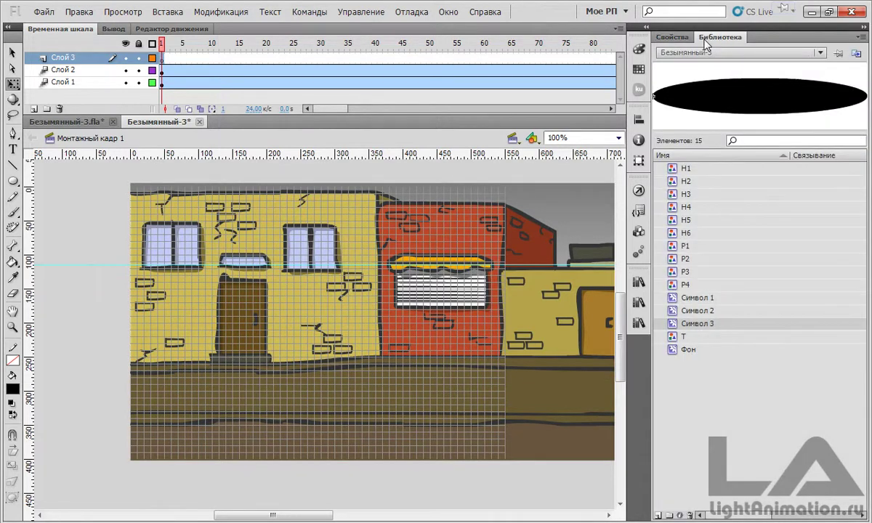
click(680, 311)
drag(405, 373, 256, 326)
Hide the grid and look through the scene's timeline up to the end of the layers at frame 100
right_click(109, 346)
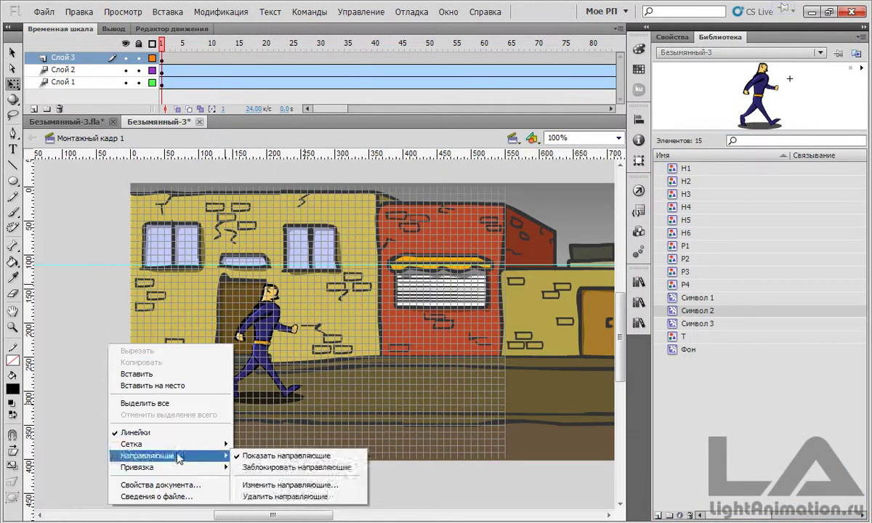
click(262, 444)
click(189, 45)
drag(189, 46, 216, 45)
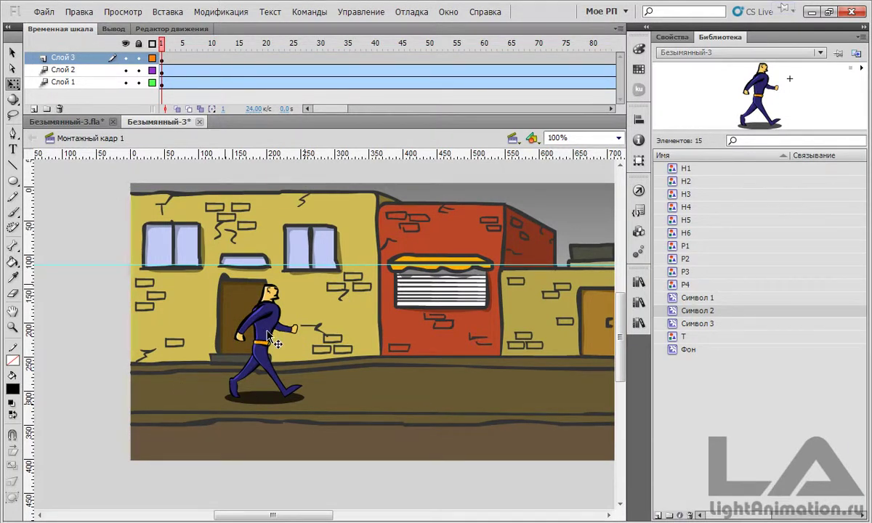
scroll(316, 101, right, 3)
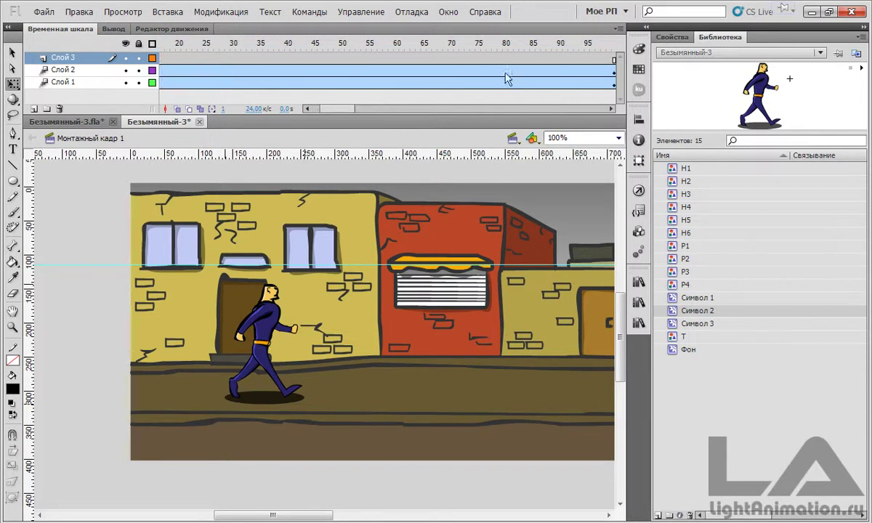
scroll(342, 104, right, 5)
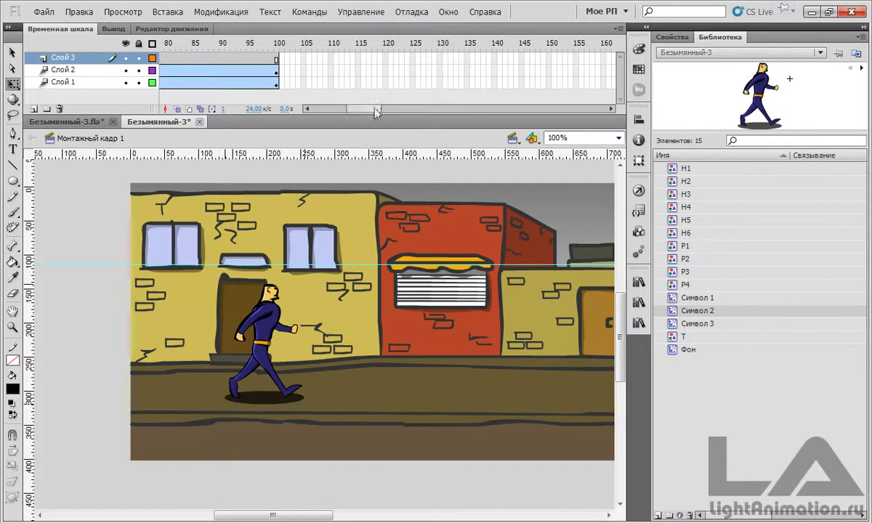
scroll(346, 112, left, 5)
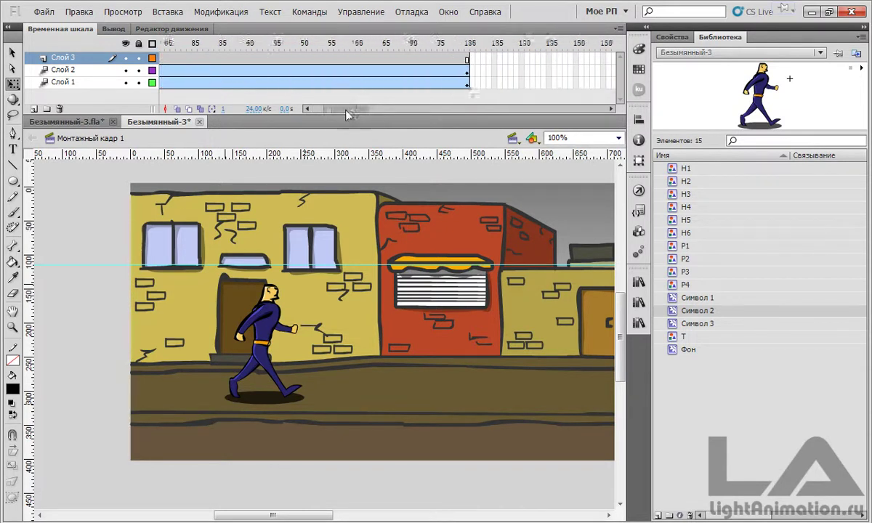
Open the walking man symbol and scrub through its frames up to frame 18 to examine the cycle's length
double_click(262, 331)
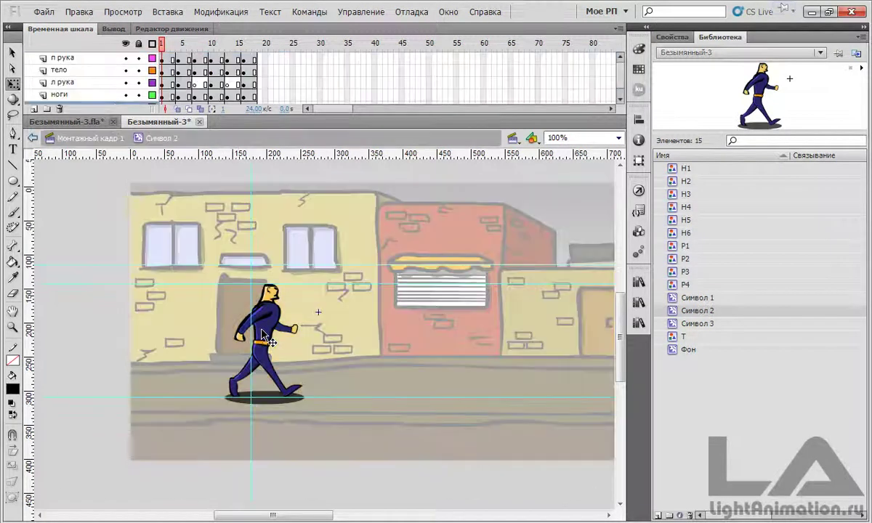
drag(164, 43, 255, 48)
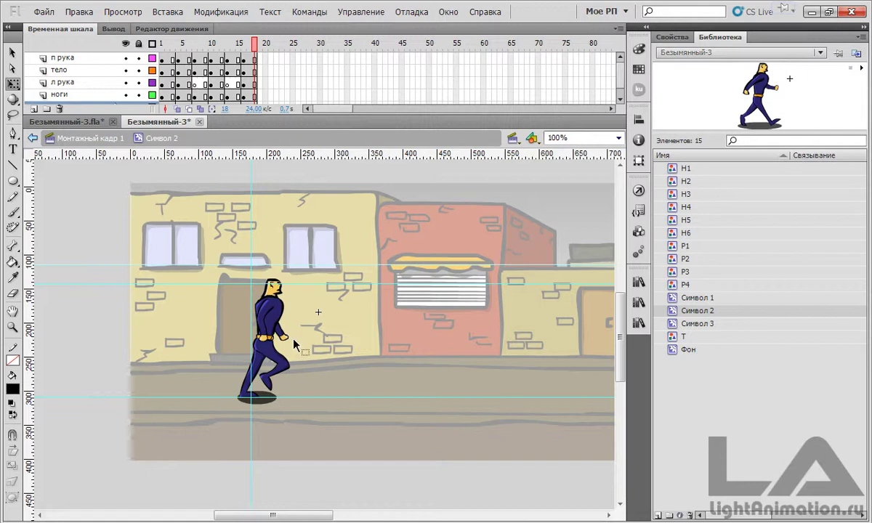
scroll(321, 72, right, 5)
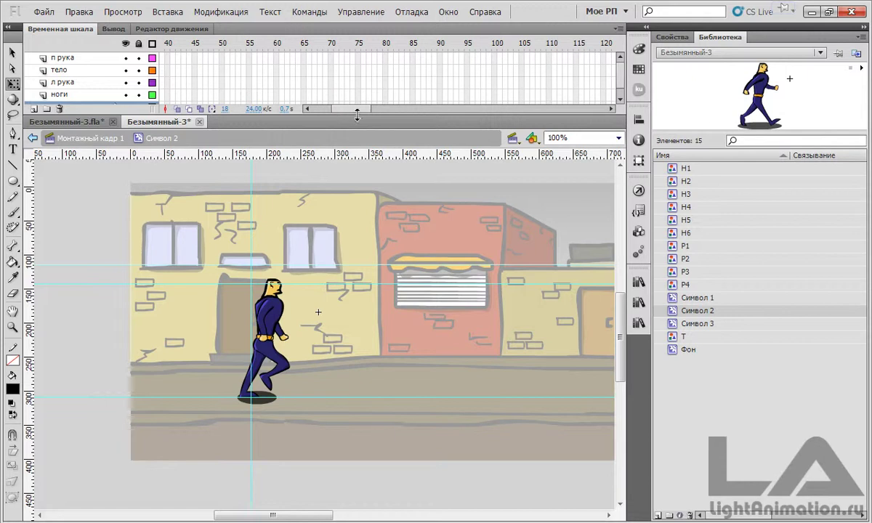
drag(356, 110, 305, 109)
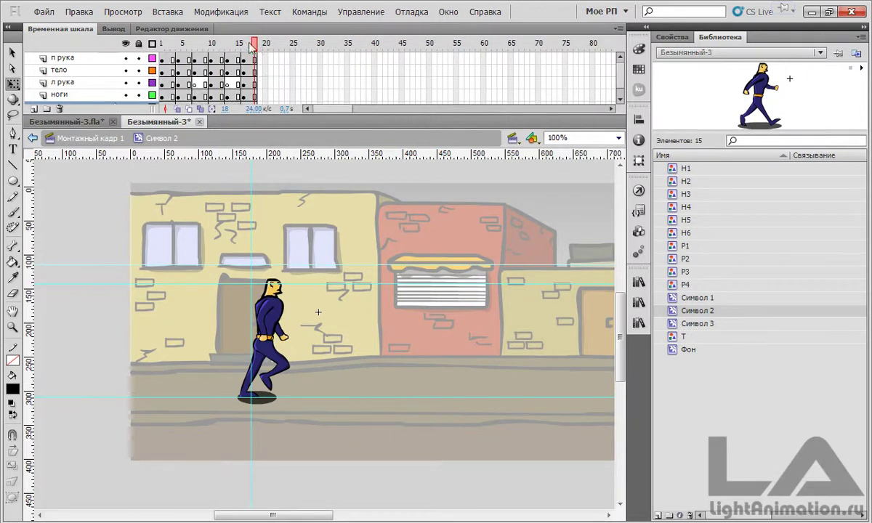
drag(259, 49, 217, 47)
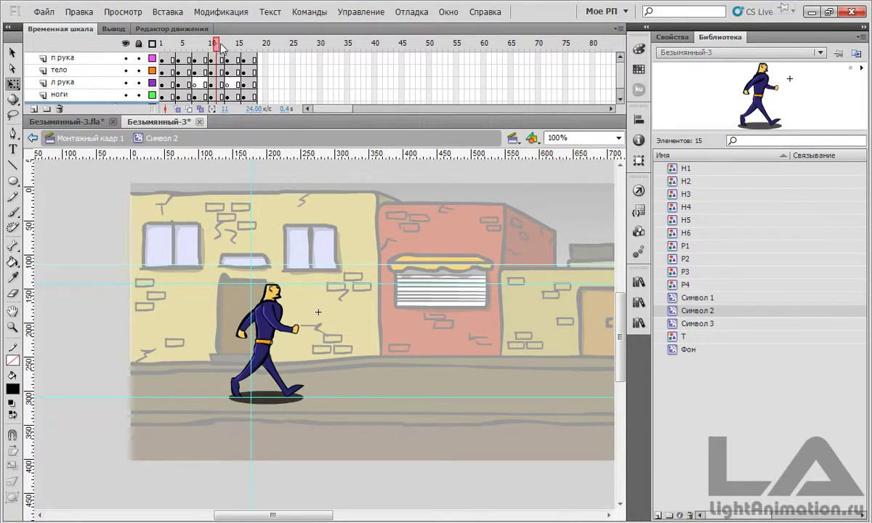
drag(221, 47, 257, 48)
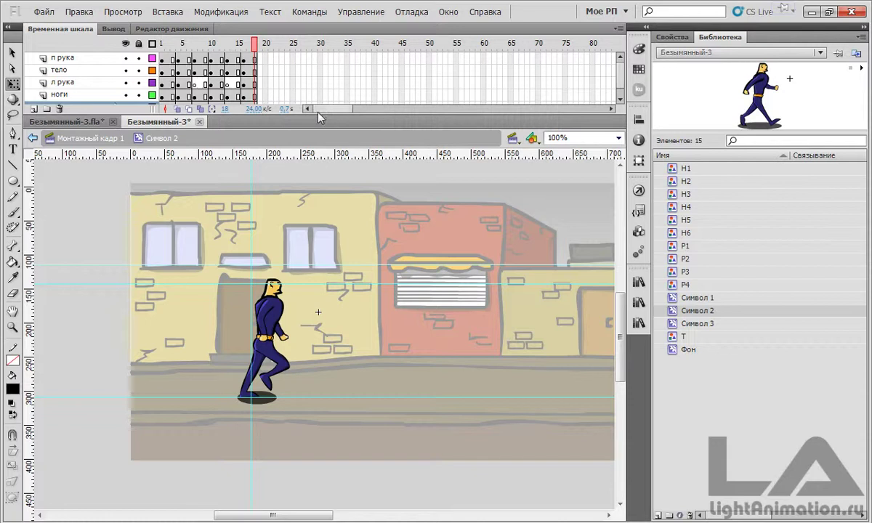
key(comma)
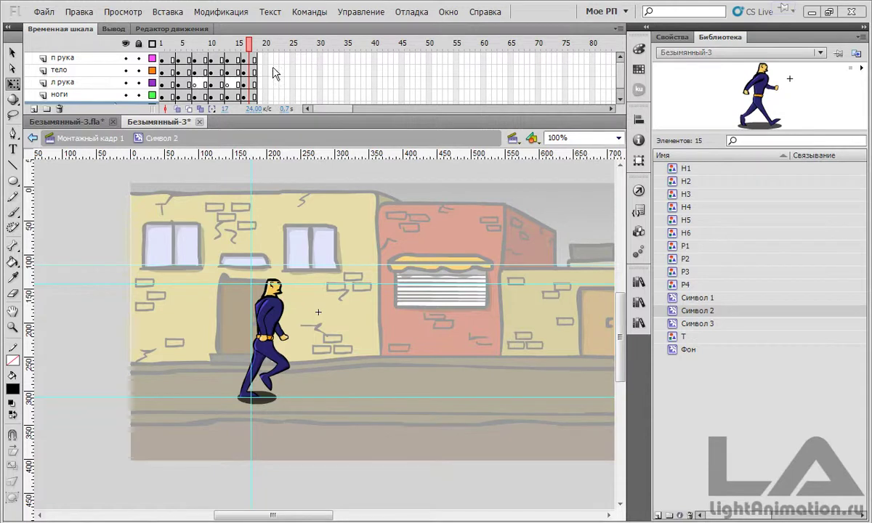
key(period)
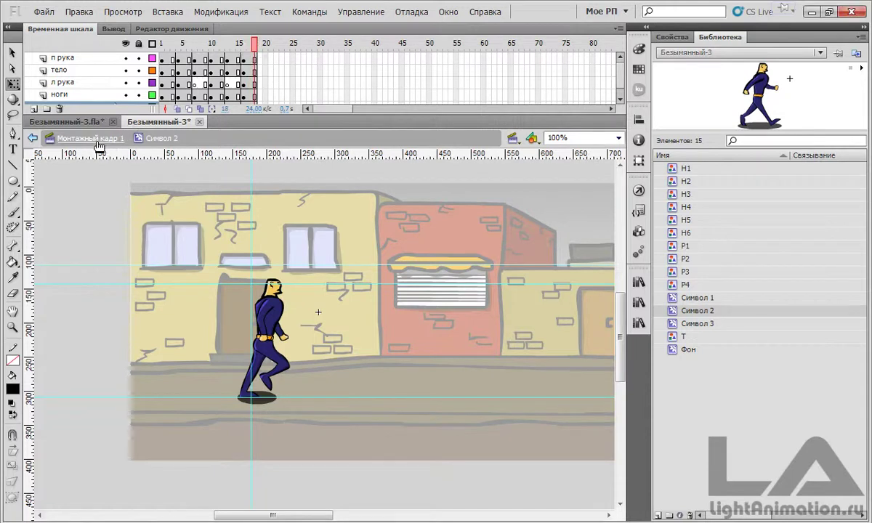
Extend Слой 1, Слой 2 and Слой 3 of the main scene to frame 180 and test the movie
click(98, 139)
drag(327, 111, 369, 114)
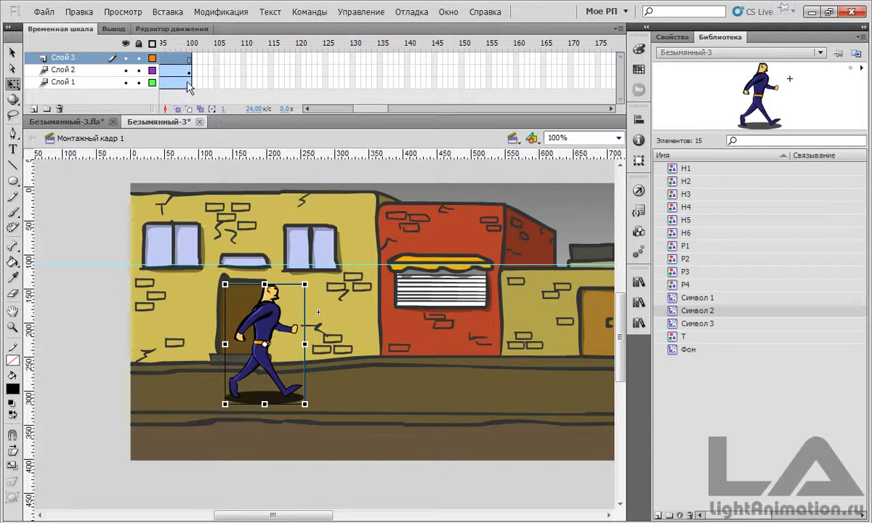
drag(191, 82, 488, 83)
drag(370, 109, 359, 110)
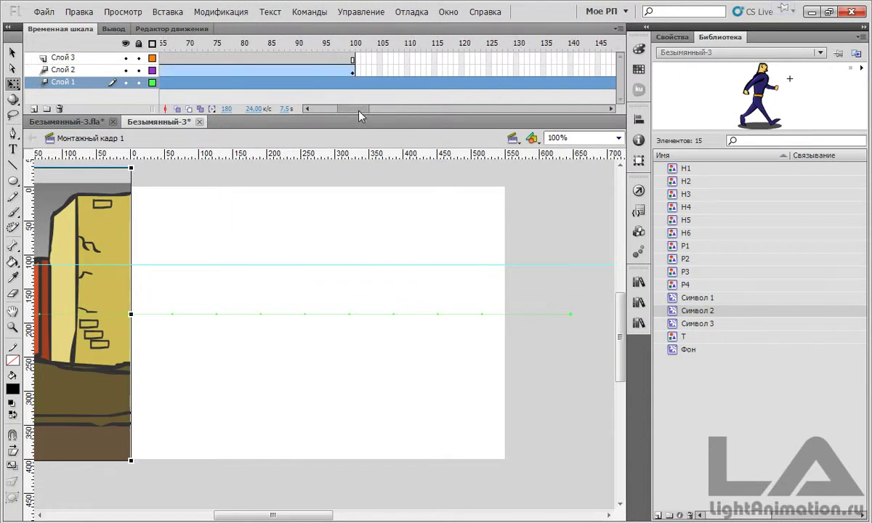
drag(357, 72, 490, 72)
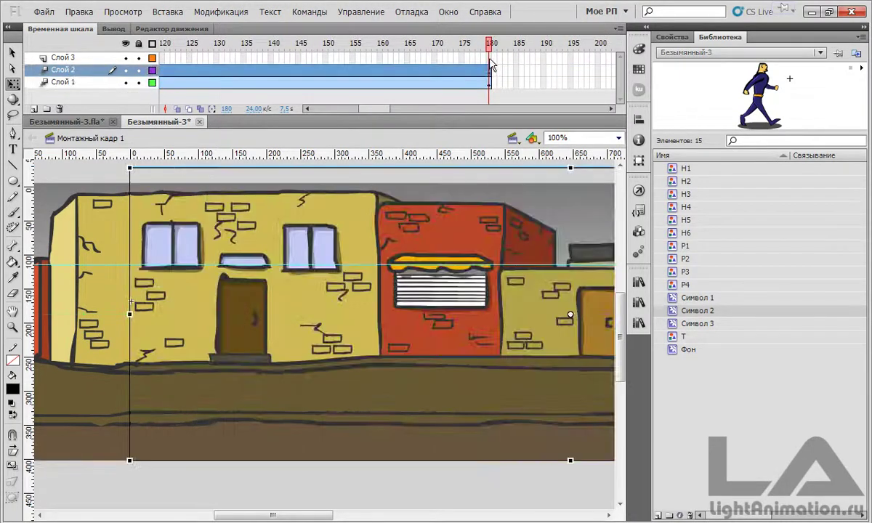
click(489, 57)
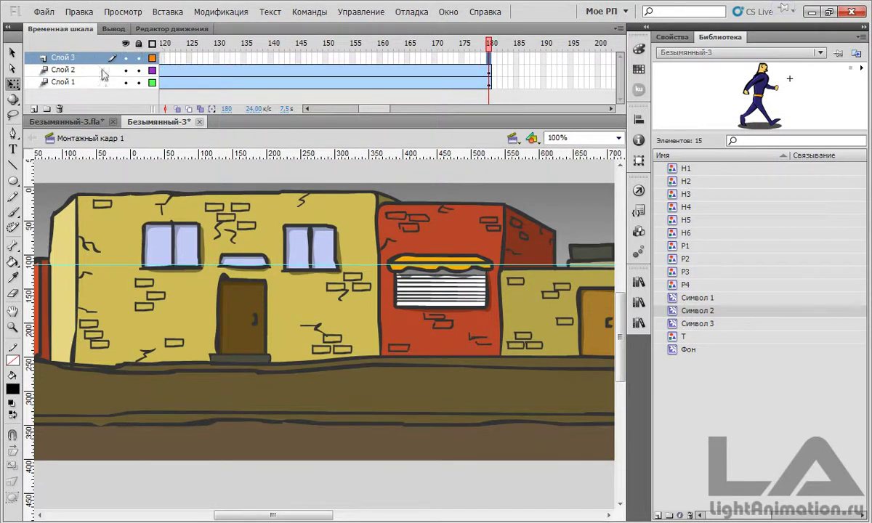
key(F5)
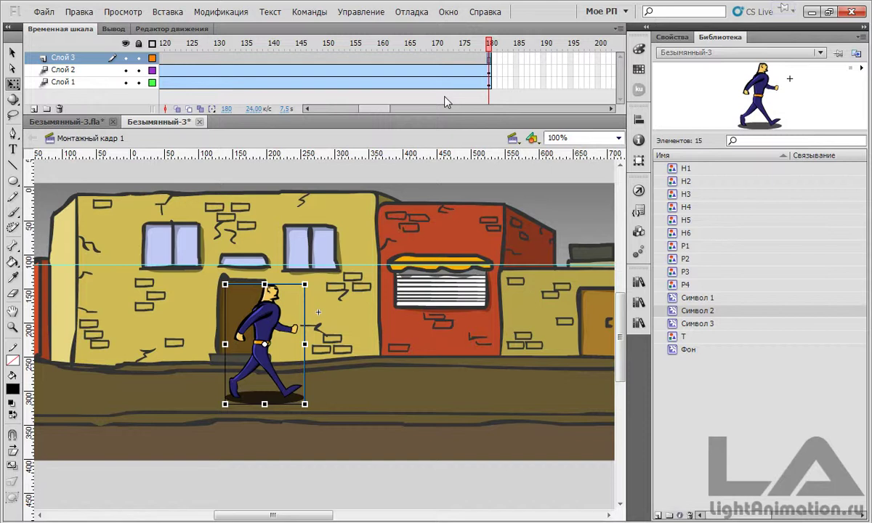
key(ctrl+Return)
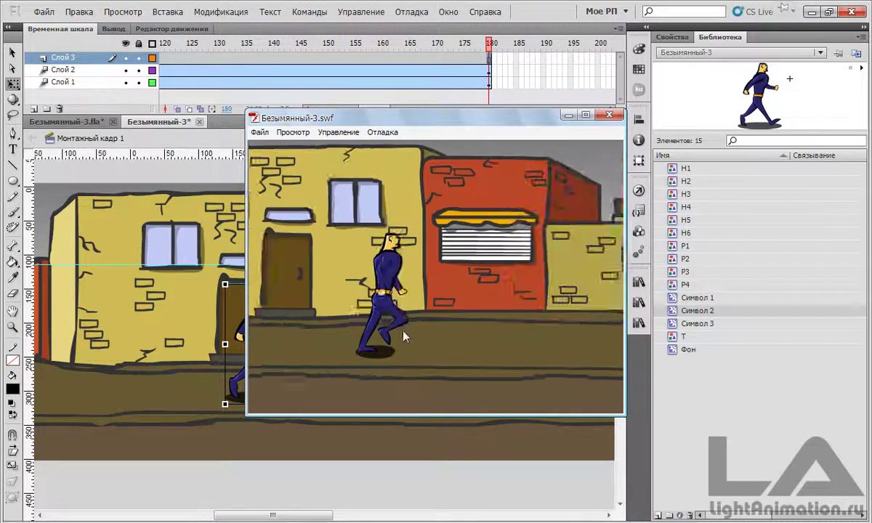
click(608, 116)
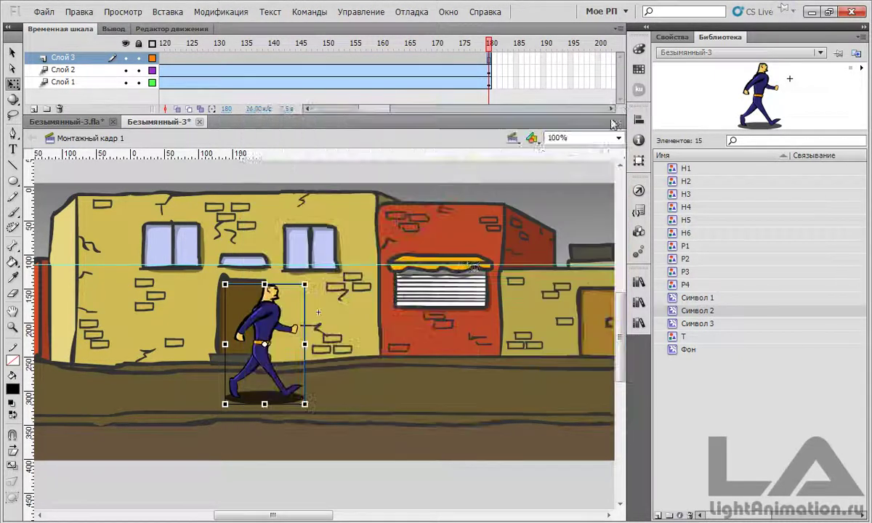
Inside Символ 2, apply the Яркость color effect at -50% to the back leg in frame 1
double_click(269, 309)
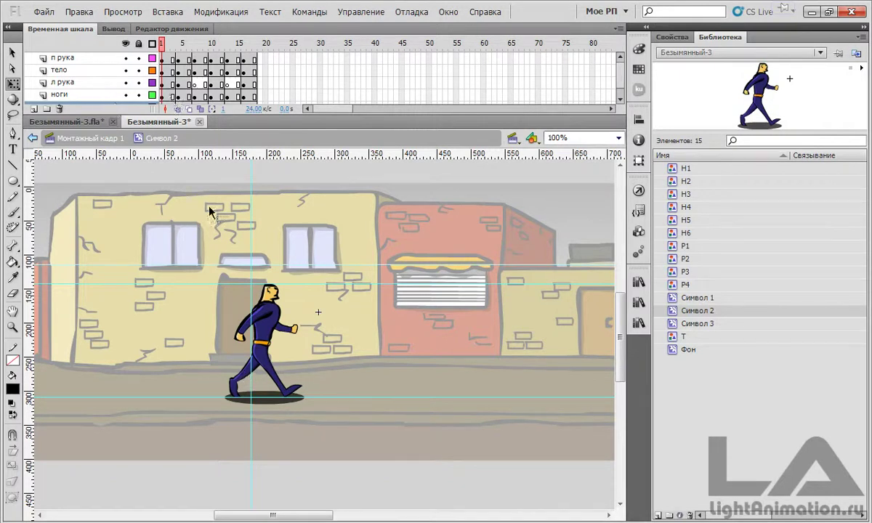
click(249, 379)
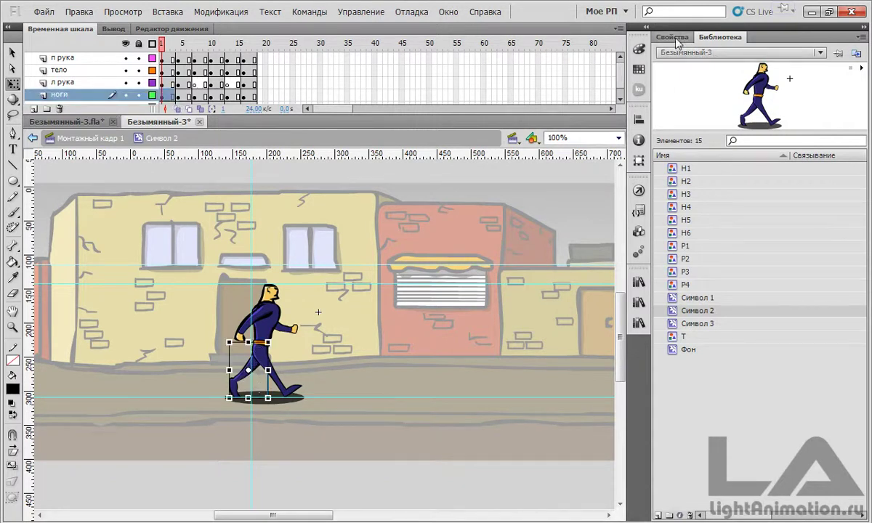
click(674, 38)
click(748, 148)
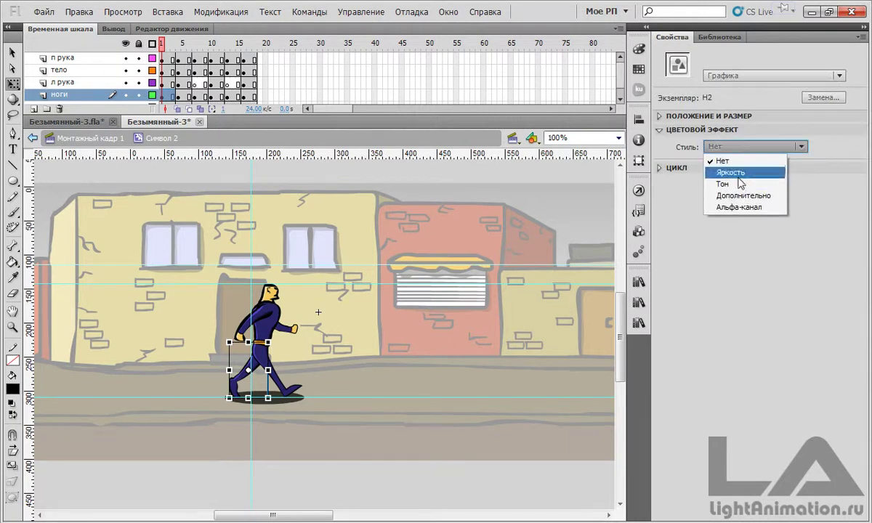
click(729, 173)
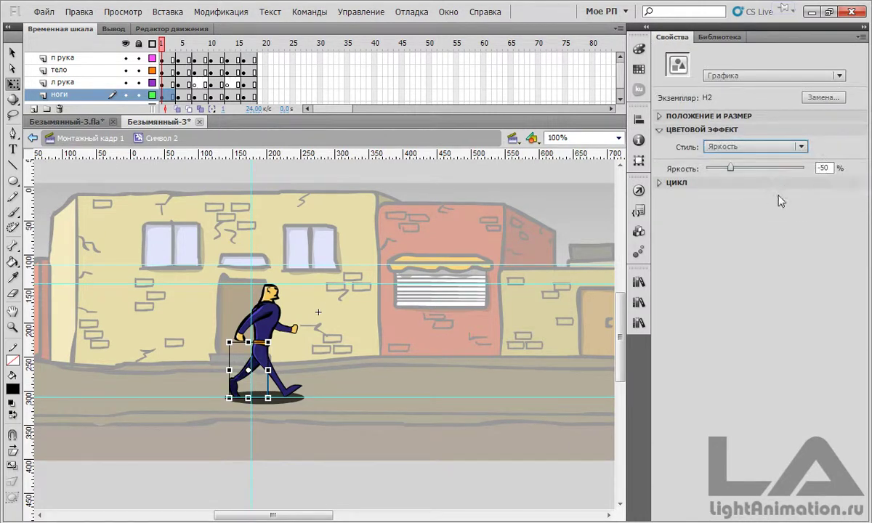
On the ноги layer at frame 4, apply the Яркость color effect at -50% to the trailing leg
click(176, 95)
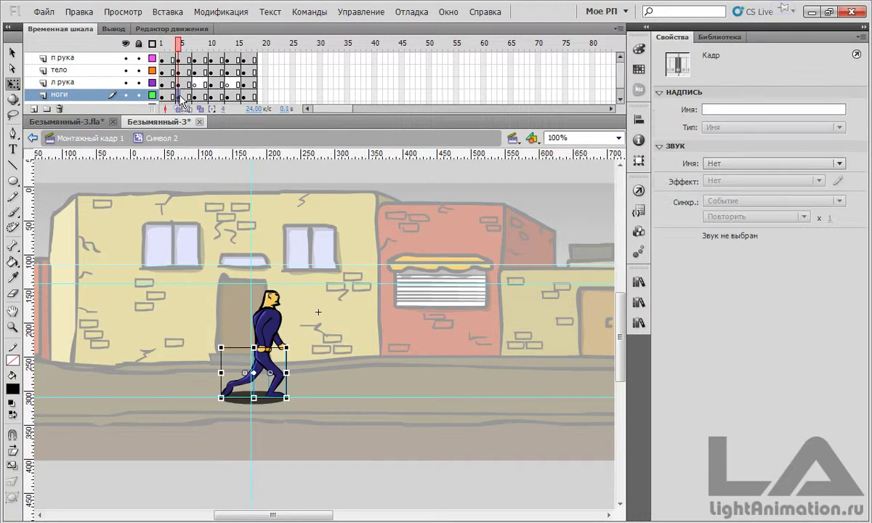
click(281, 349)
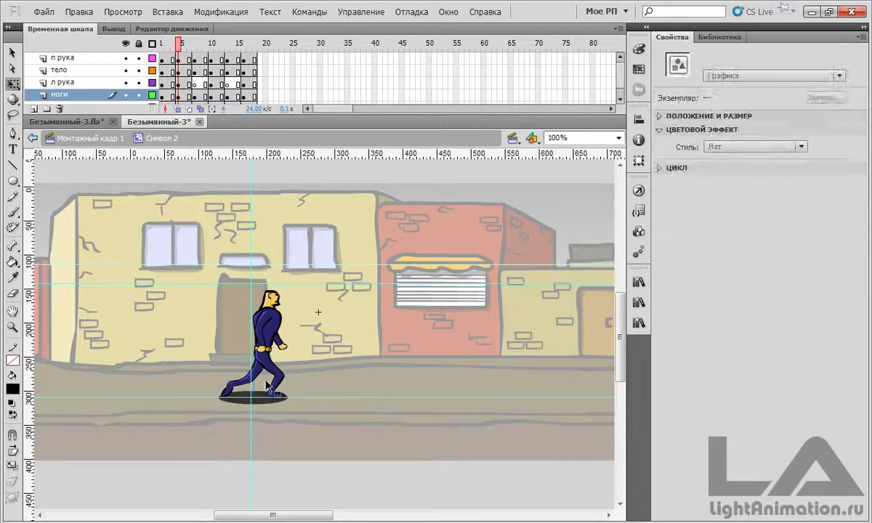
click(252, 381)
click(251, 383)
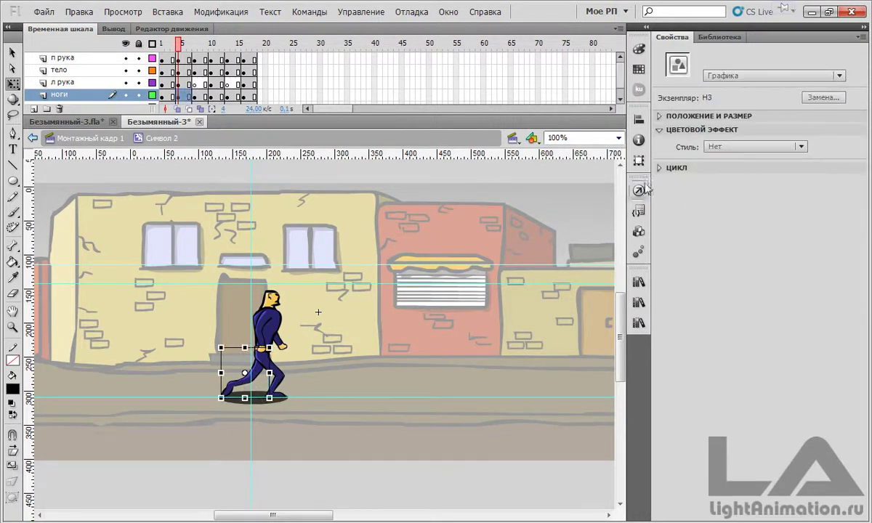
click(734, 146)
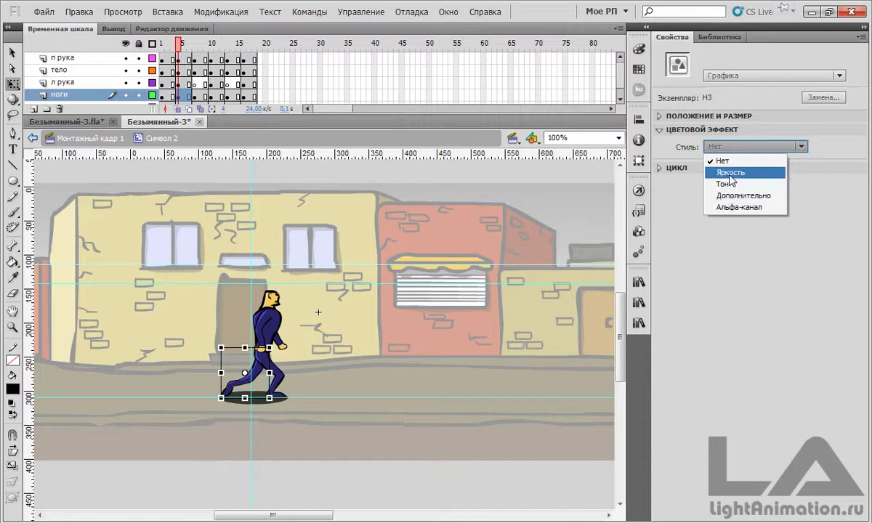
click(731, 172)
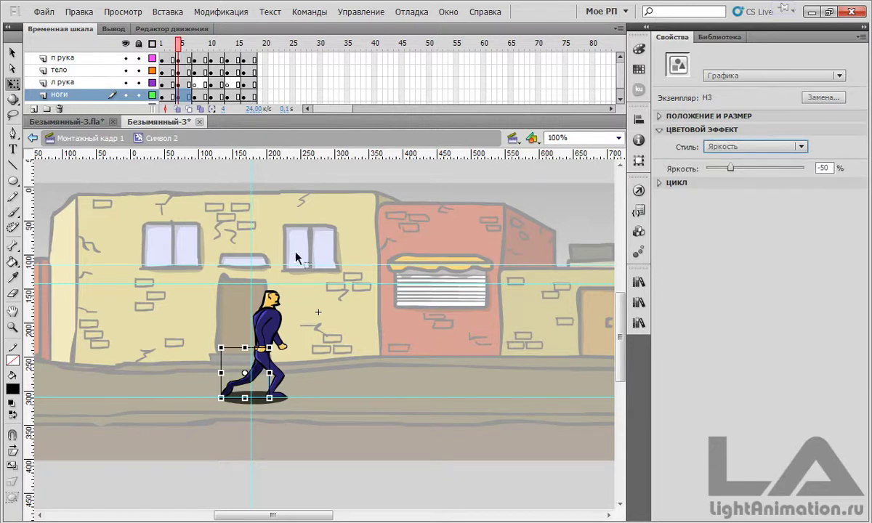
On the ноги layer at frame 7, apply the Яркость color effect at -50% to the raised, bent leg
click(194, 96)
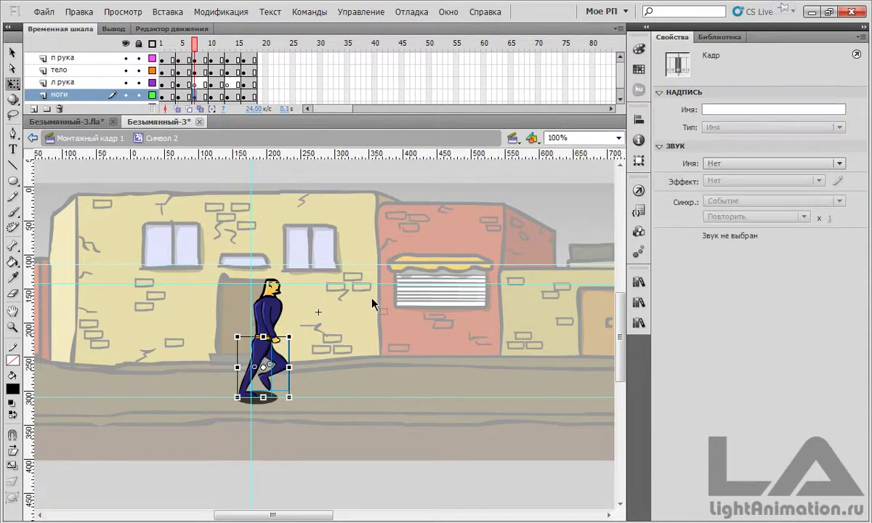
click(330, 378)
click(269, 341)
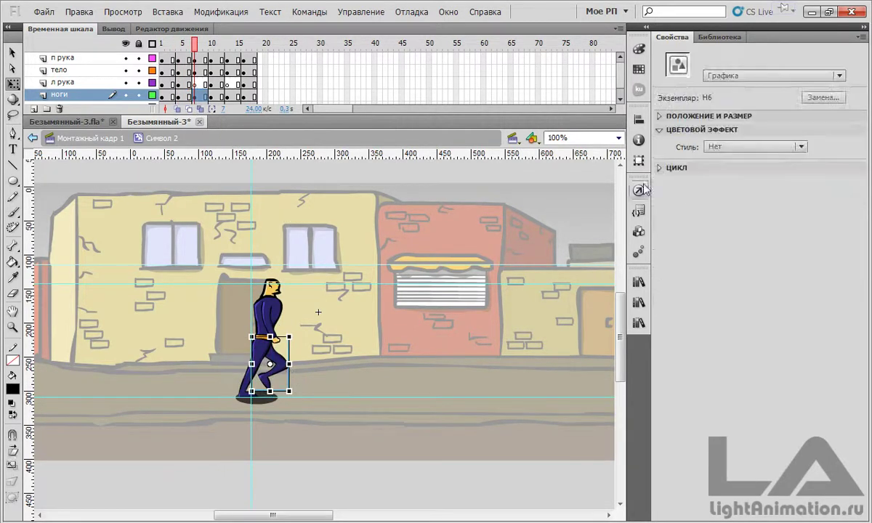
click(724, 148)
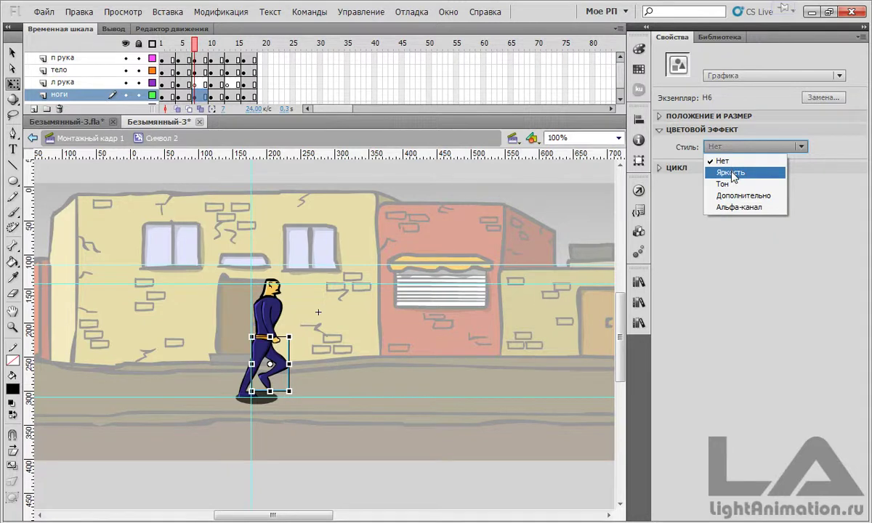
click(733, 173)
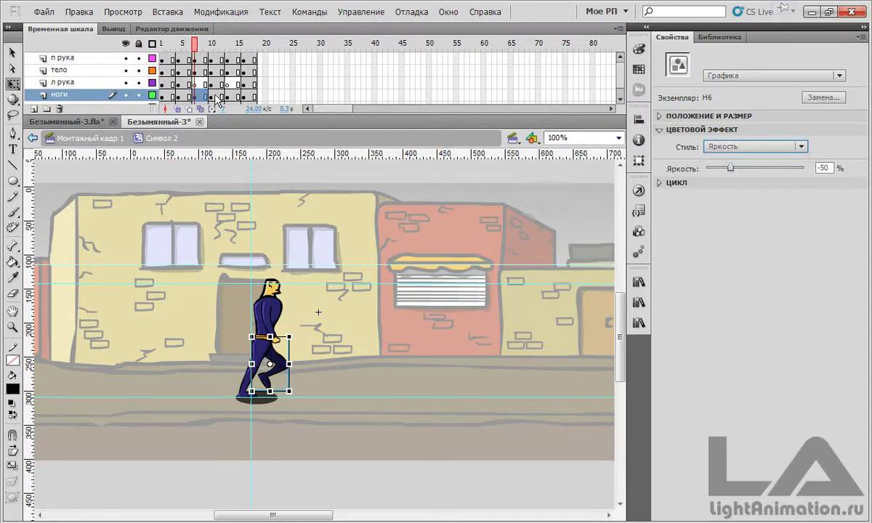
On the ноги layer at frame 10, apply the Яркость color effect at -50% to the forward leg
click(212, 96)
click(393, 394)
click(270, 364)
click(717, 147)
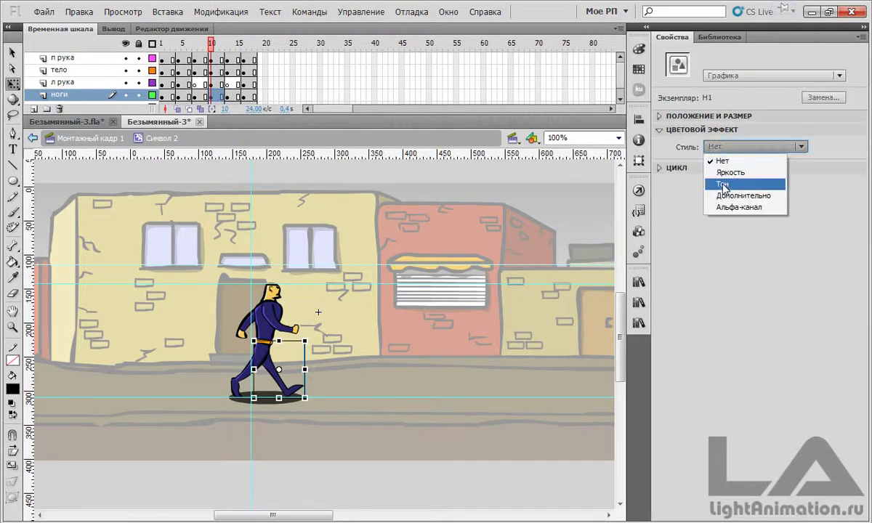
click(727, 173)
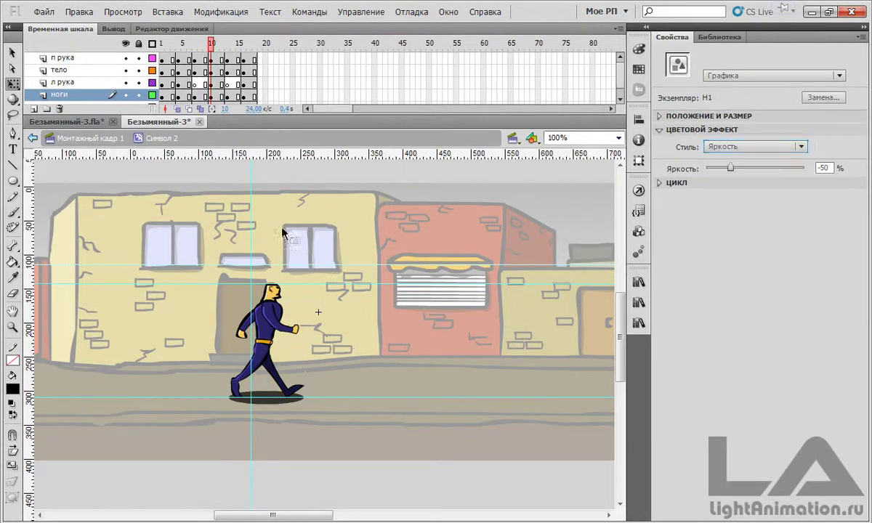
click(298, 250)
On the ноги layer at frame 14, apply the Яркость color effect at -50% to the forward leg
click(233, 95)
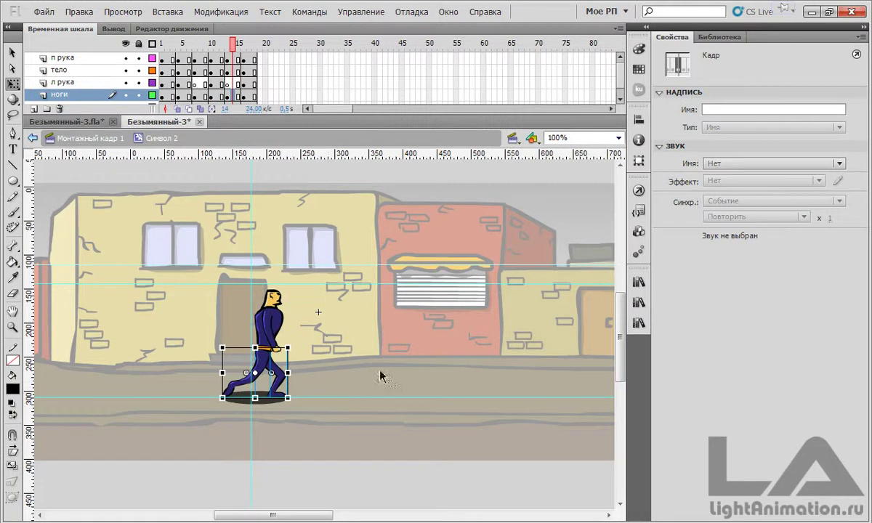
click(271, 364)
click(272, 367)
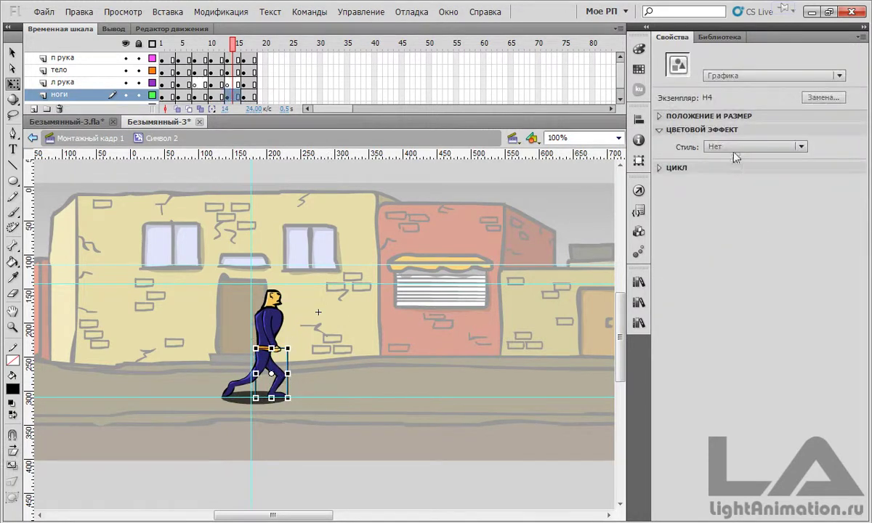
click(734, 147)
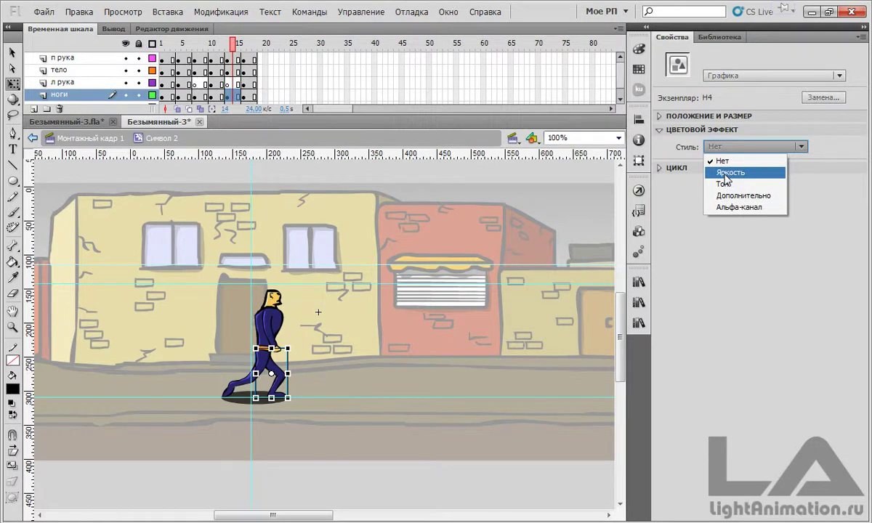
click(725, 174)
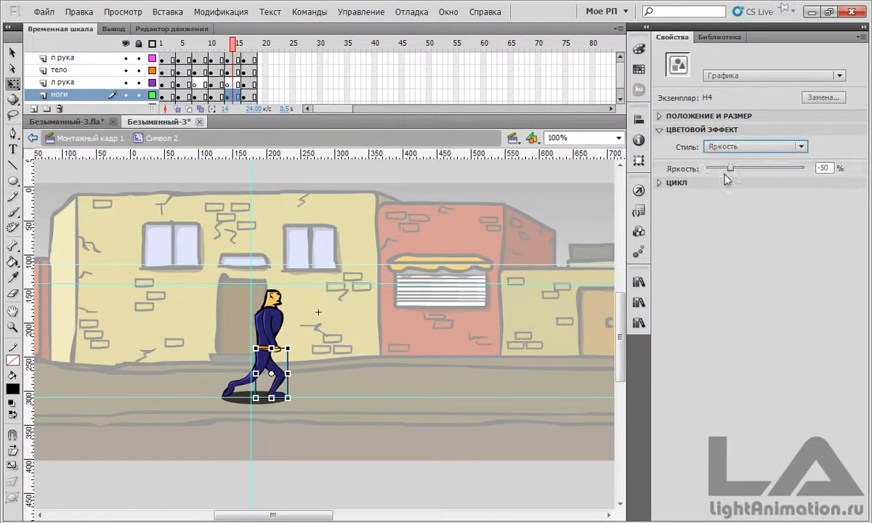
On the ноги layer at frame 16, apply the Яркость color effect at -50% to the straight supporting leg
click(243, 95)
click(279, 367)
click(301, 361)
click(248, 385)
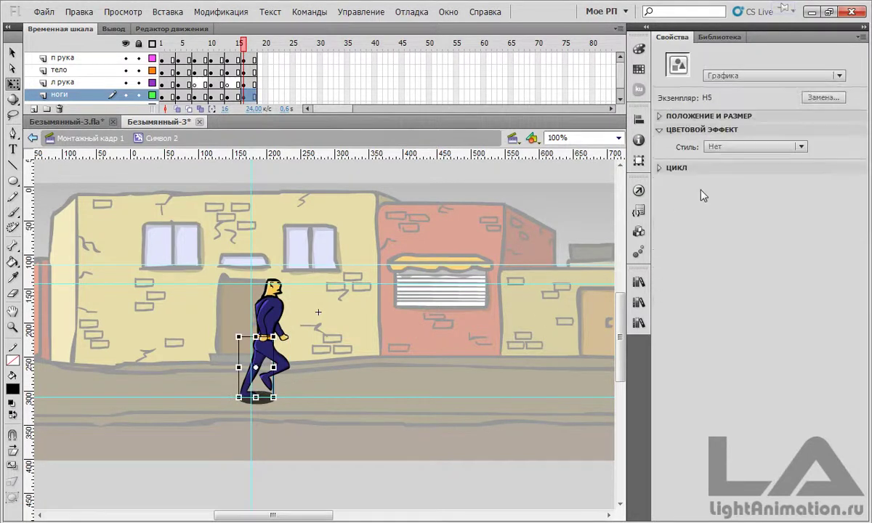
click(727, 147)
click(731, 174)
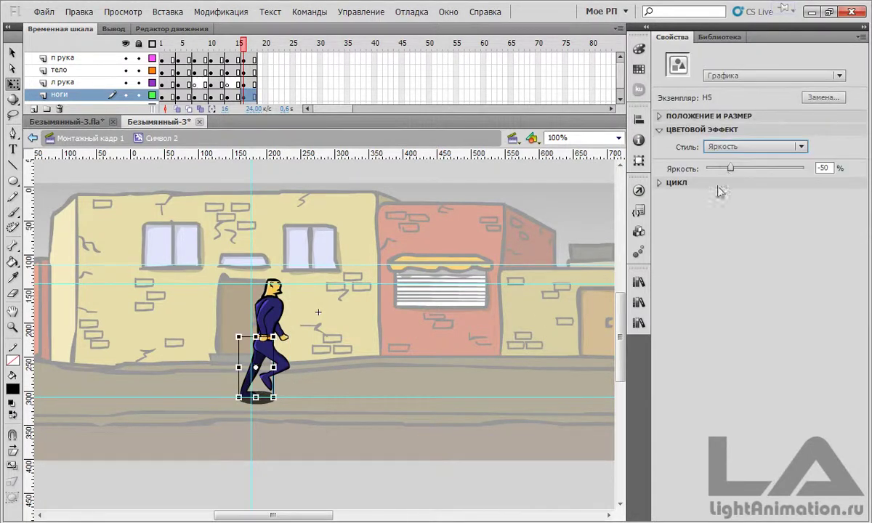
click(274, 237)
On the л рука layer at frame 2, apply the Яркость color effect at -50% to the forward arm
drag(245, 54, 170, 48)
click(168, 83)
click(306, 335)
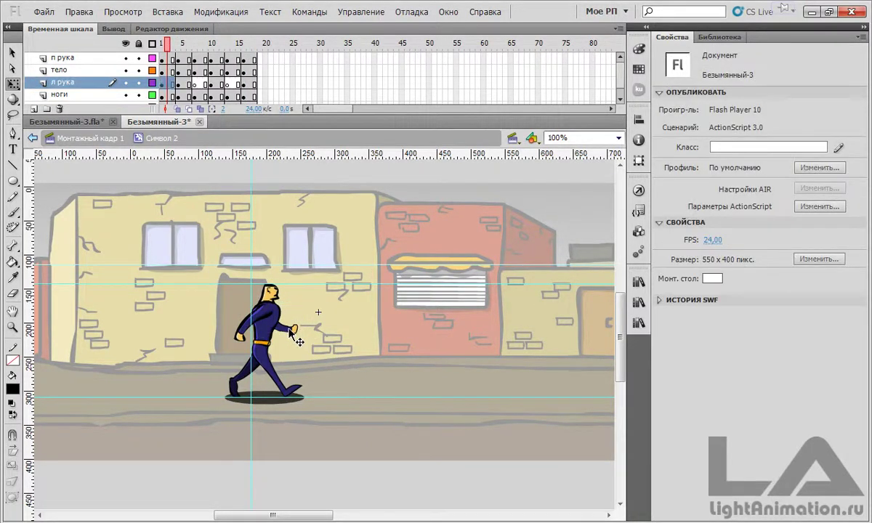
click(293, 334)
click(749, 146)
click(745, 170)
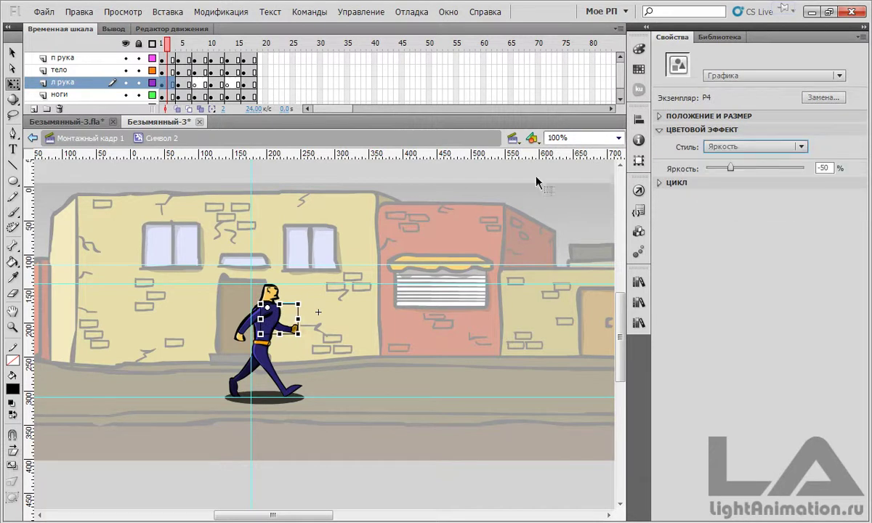
On the л рука layer at frame 5, apply the Яркость color effect at -50% to the far arm
click(184, 84)
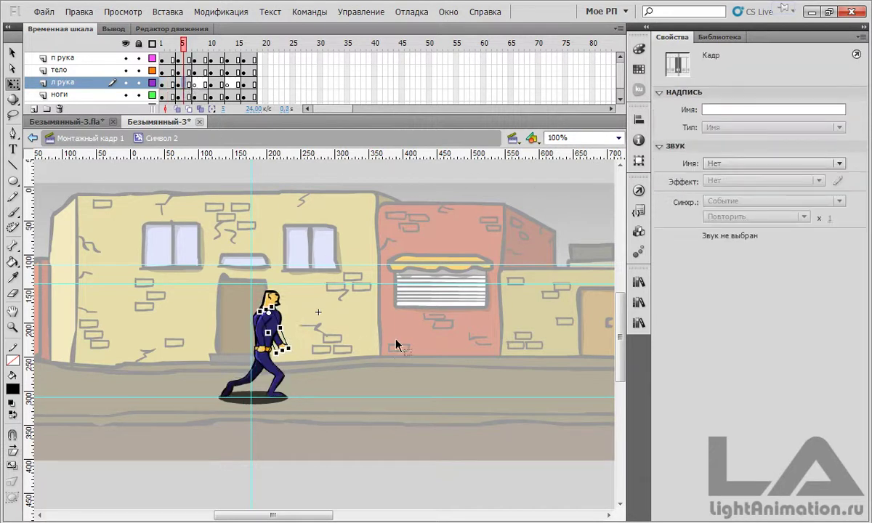
click(296, 356)
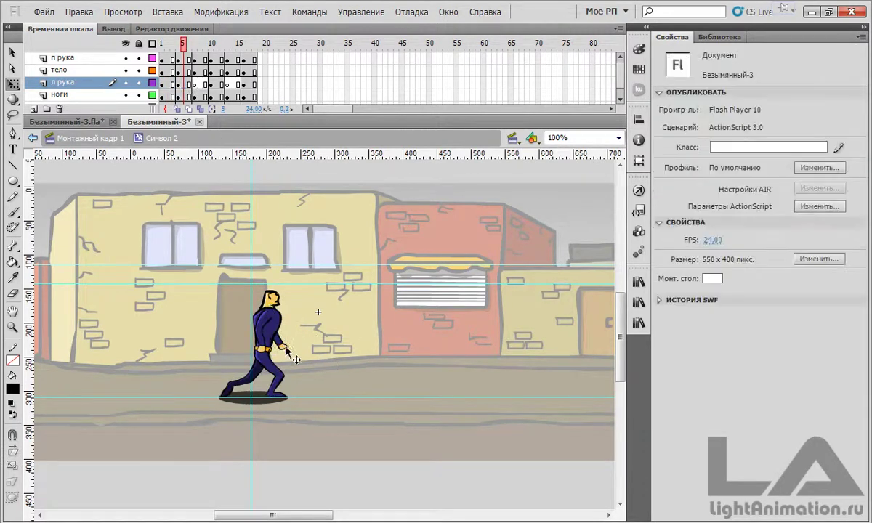
click(288, 355)
click(727, 146)
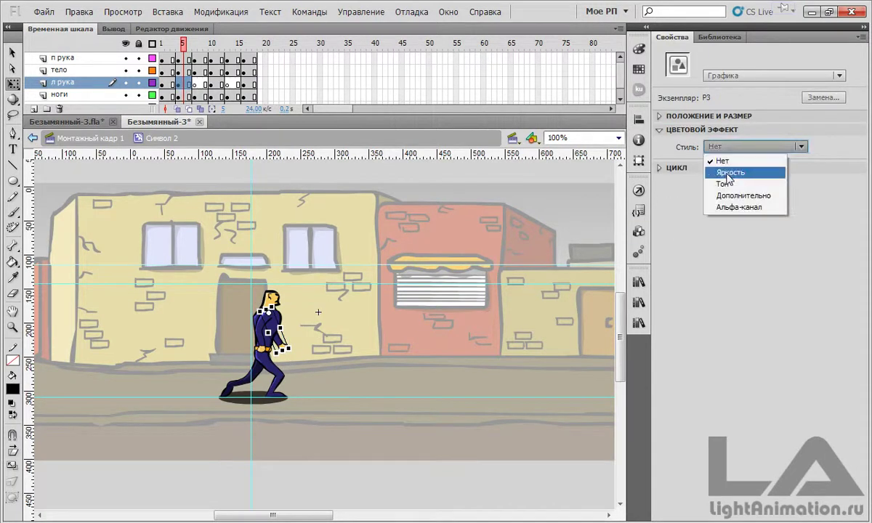
click(731, 172)
On the л рука layer at frame 11, apply the Яркость color effect at -50% to the arm swung backward
click(216, 82)
click(244, 311)
click(222, 309)
click(244, 311)
click(732, 147)
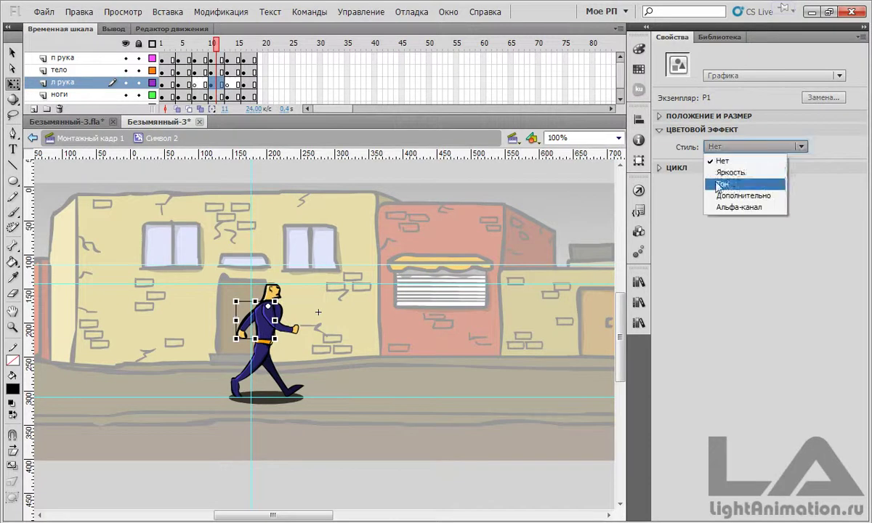
click(727, 171)
On the л рука layer at frame 16, apply the Яркость color effect at -50% to the far arm
click(244, 83)
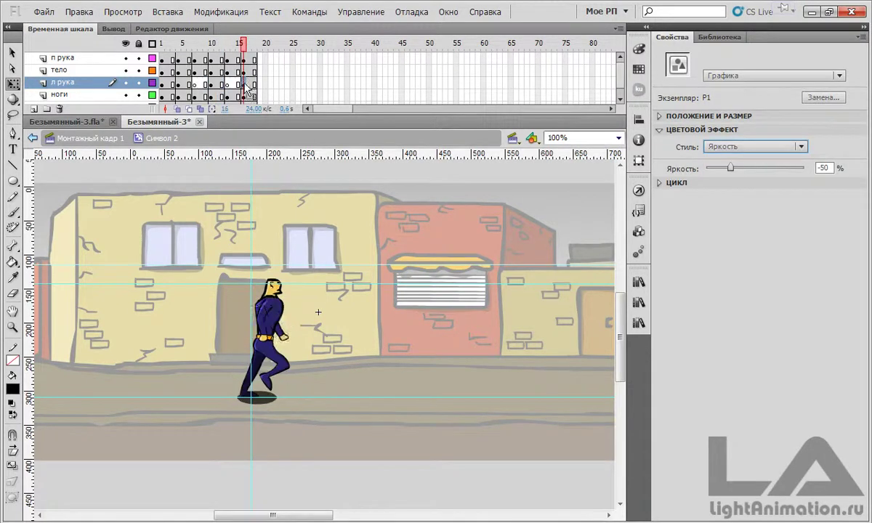
click(318, 338)
click(288, 342)
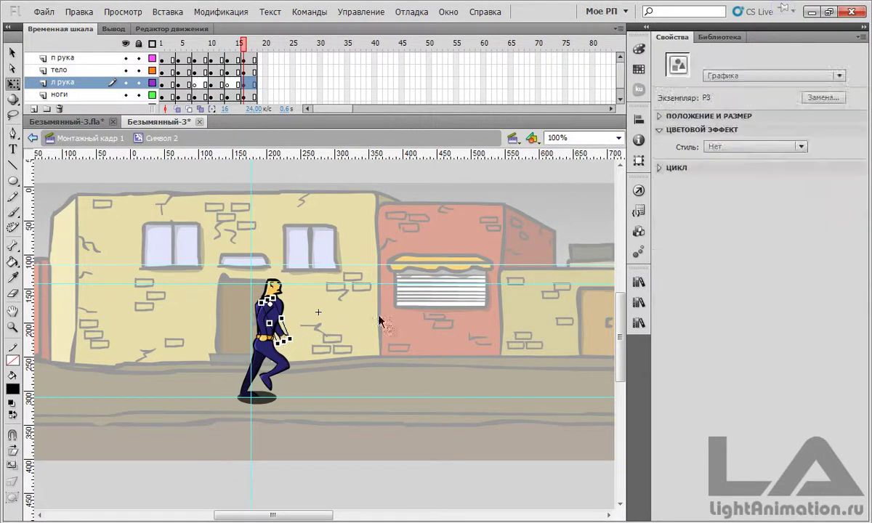
click(727, 148)
click(725, 172)
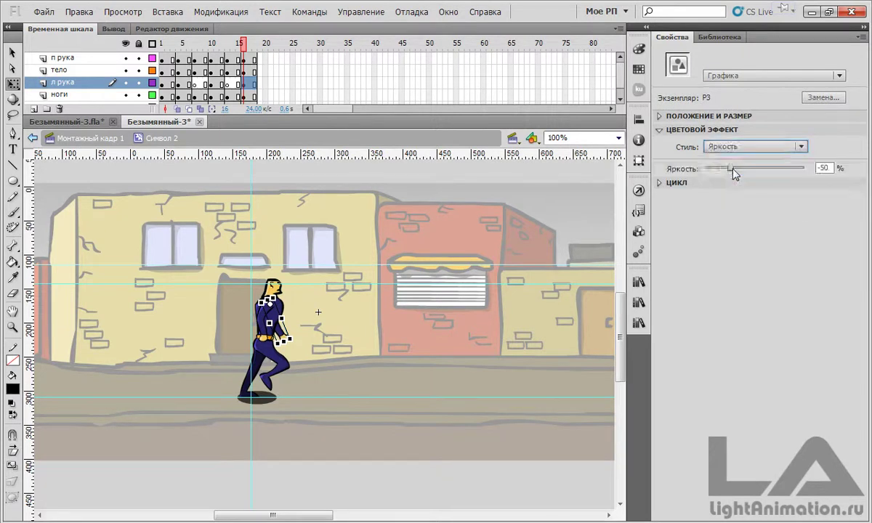
click(444, 286)
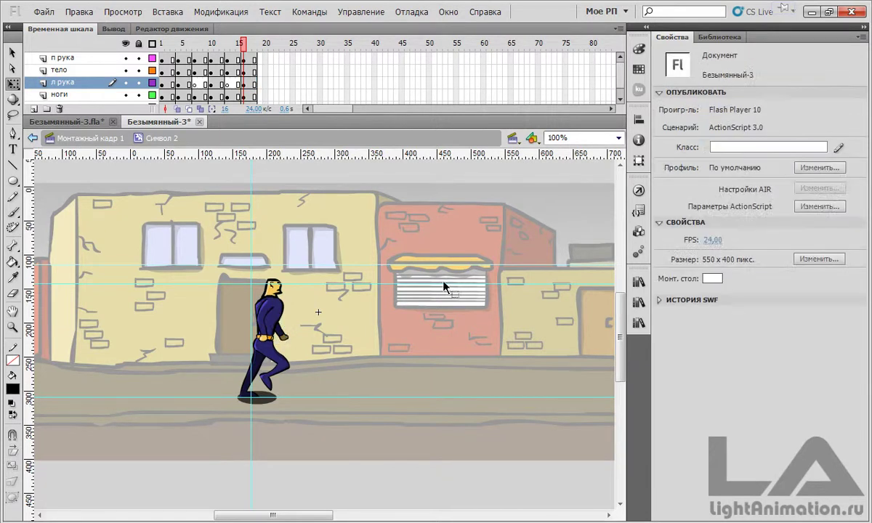
Return to Монтажный кадр 1 and test the movie with the darkened far limbs
click(110, 141)
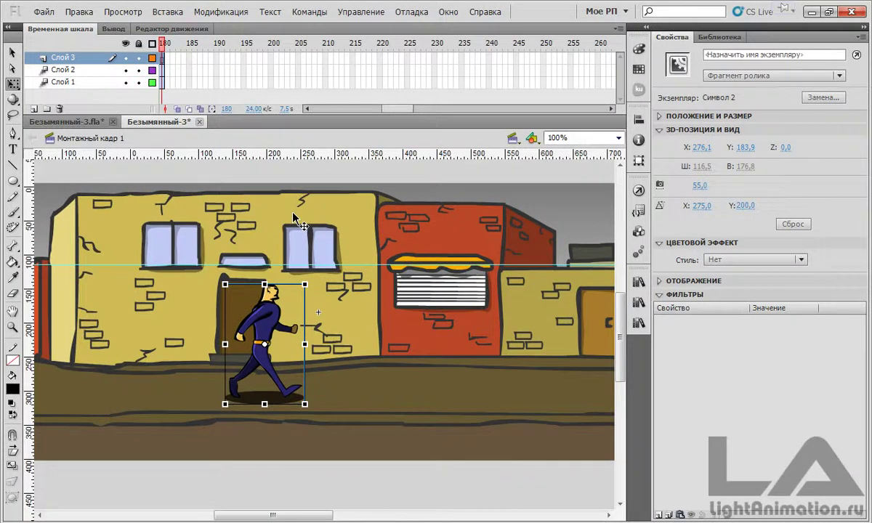
key(ctrl+Return)
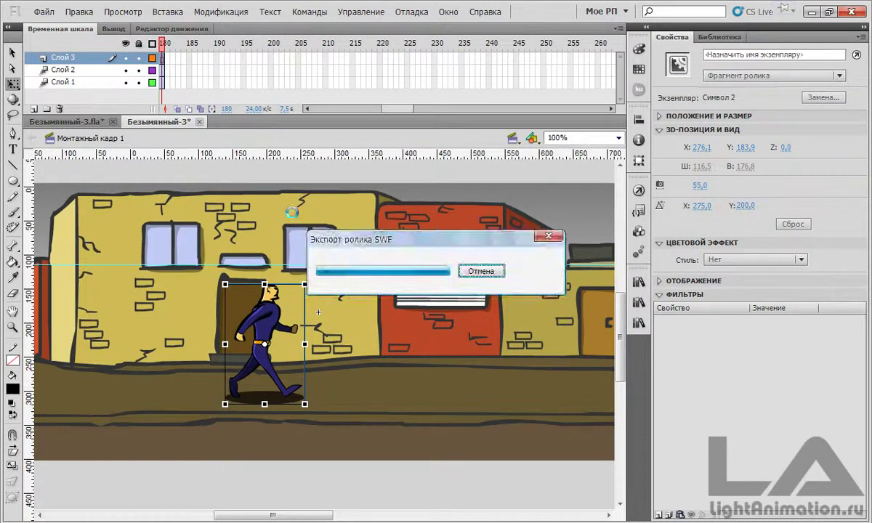